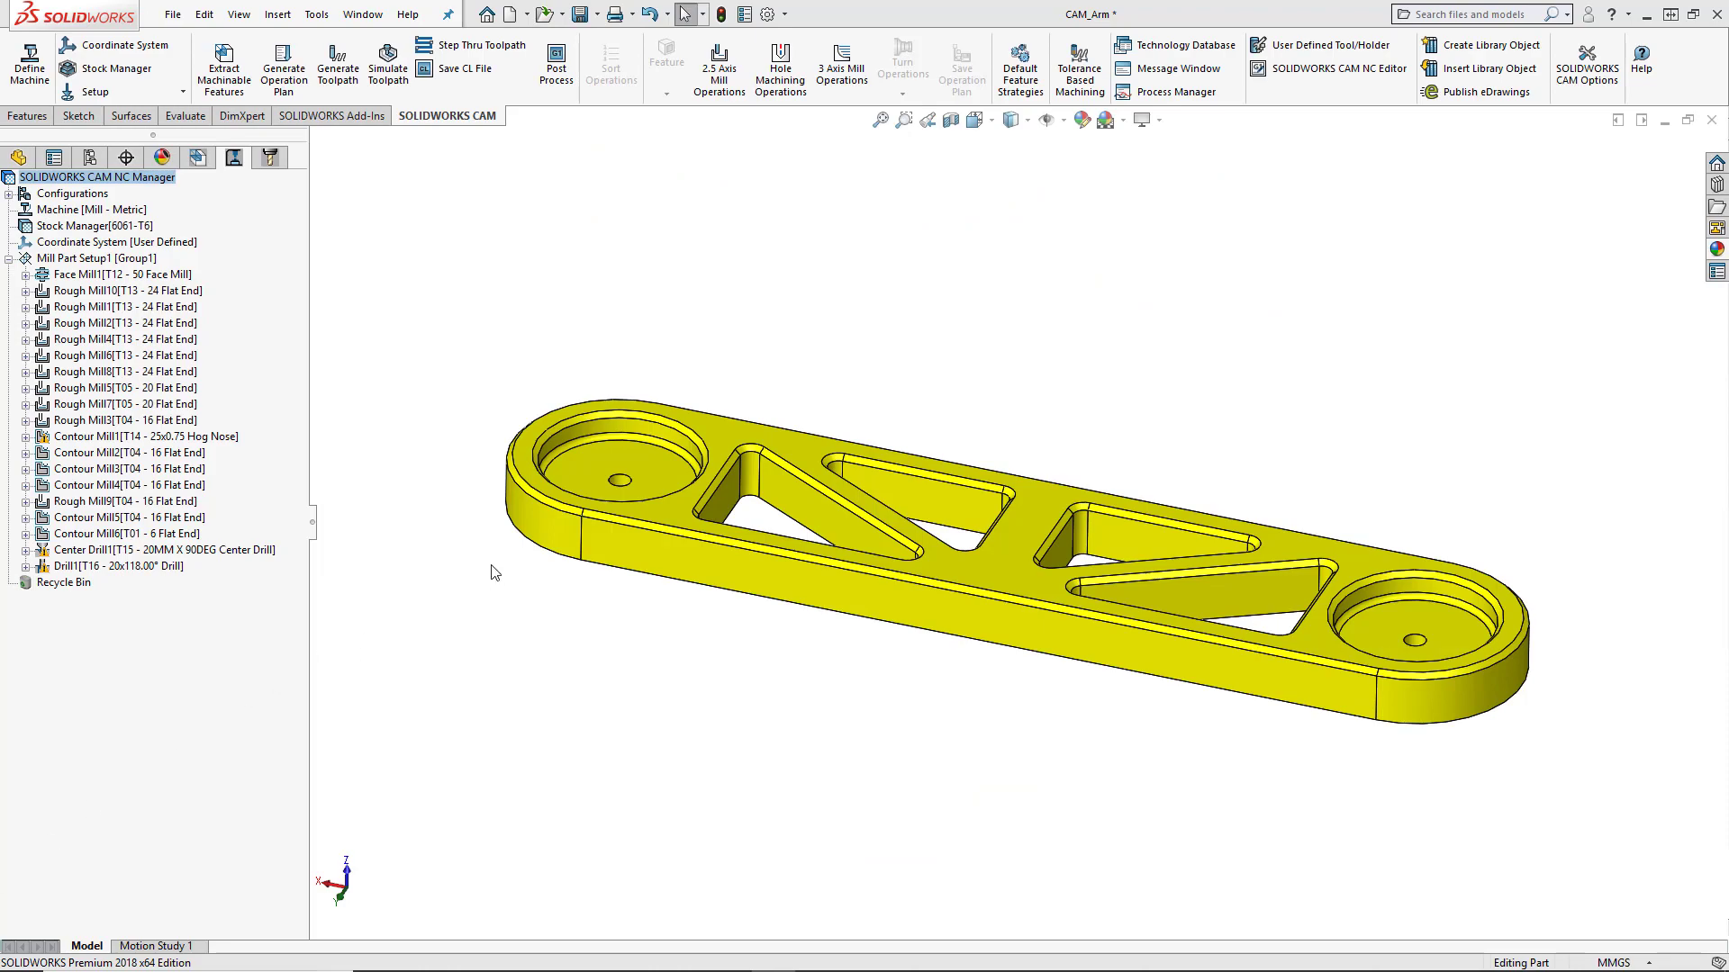
# - Open Simulate Toolpath for the CAM_Arm mill setup operations
pyautogui.moveTo(169, 275)
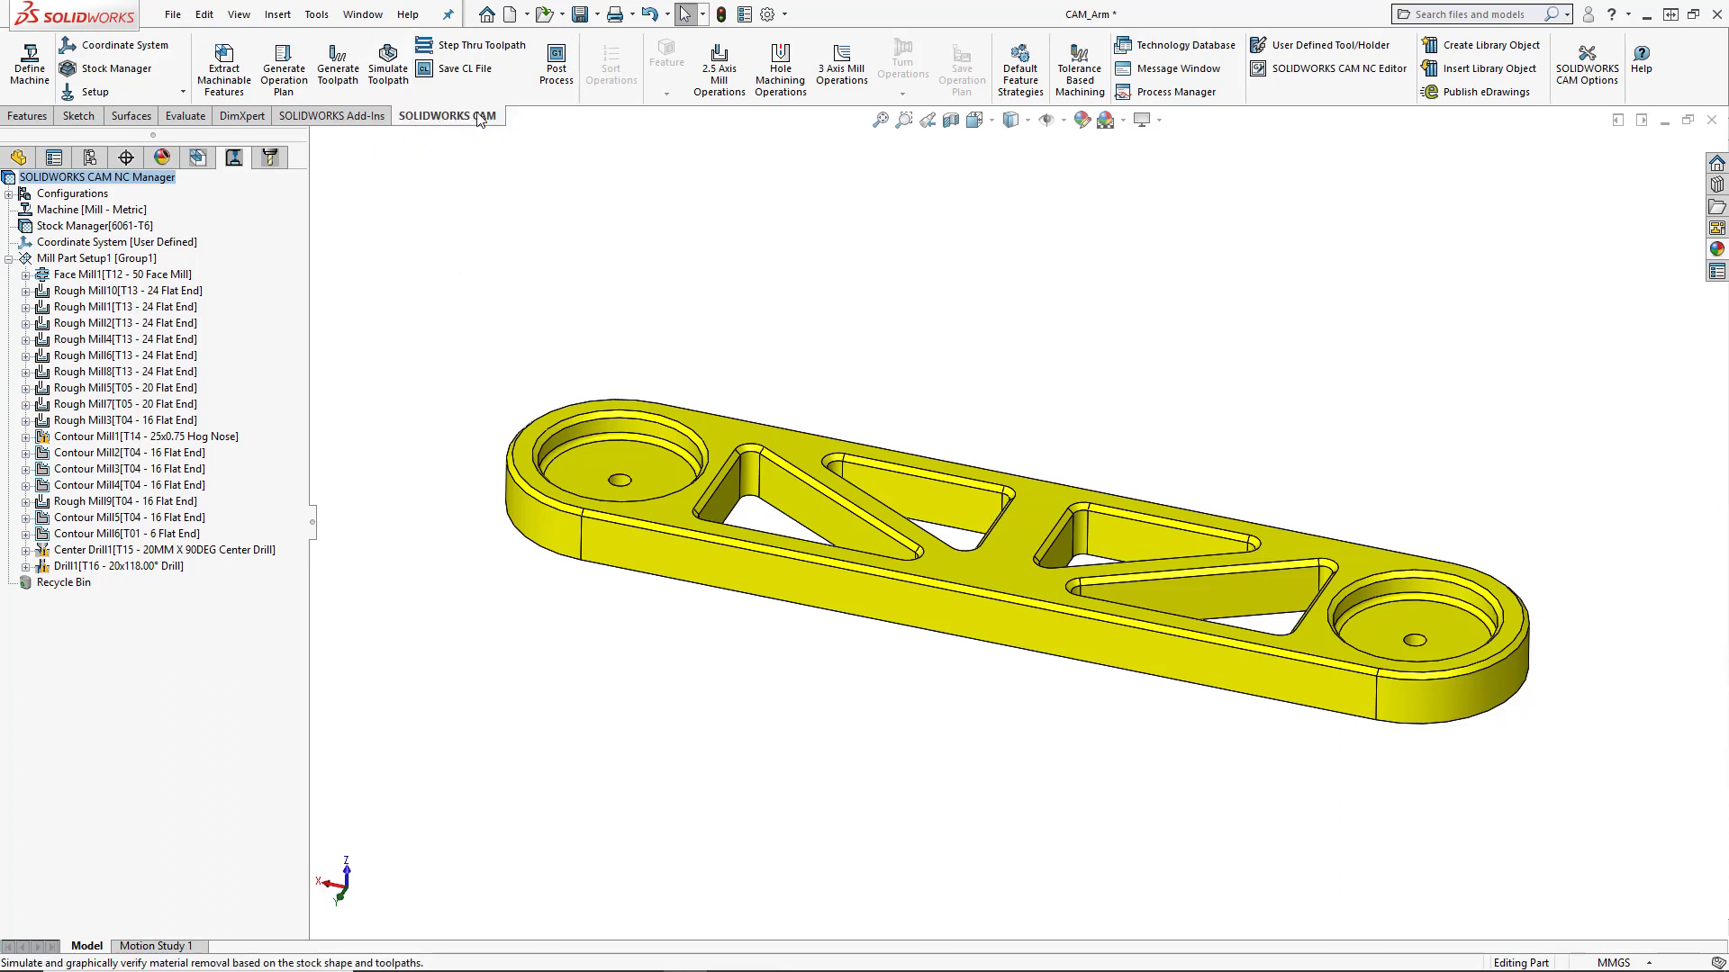
# - Simulate in Tool mode, stopping after the next toolpath
pyautogui.click(388, 68)
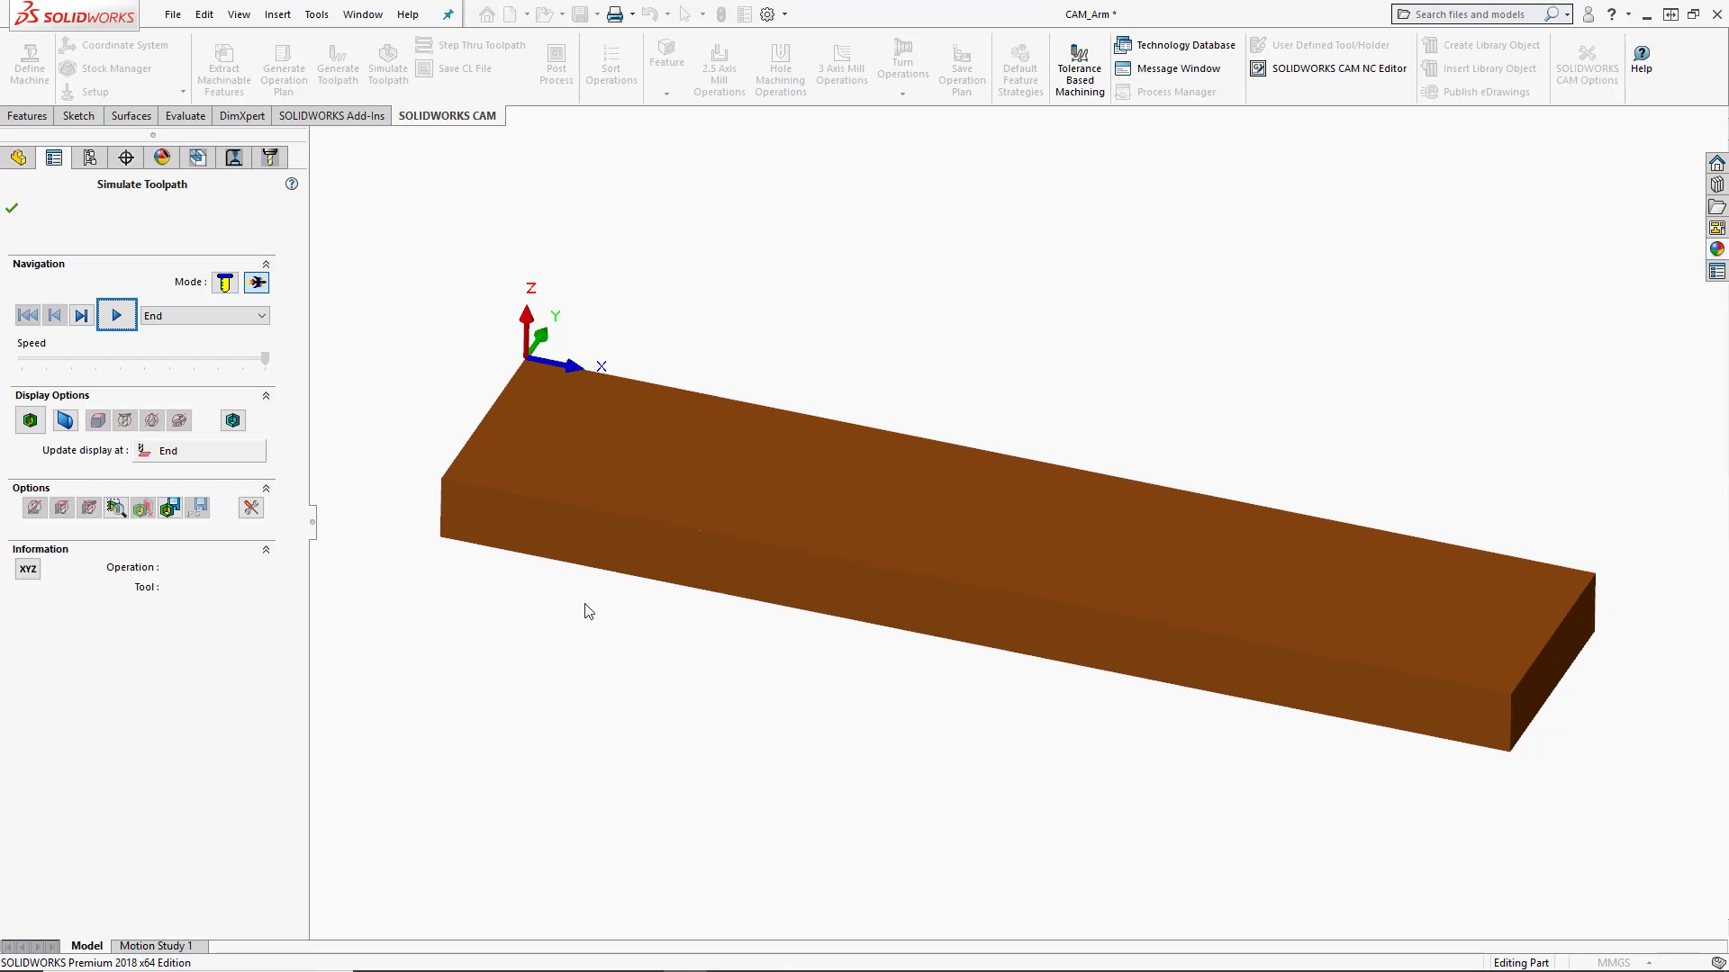
pyautogui.click(224, 283)
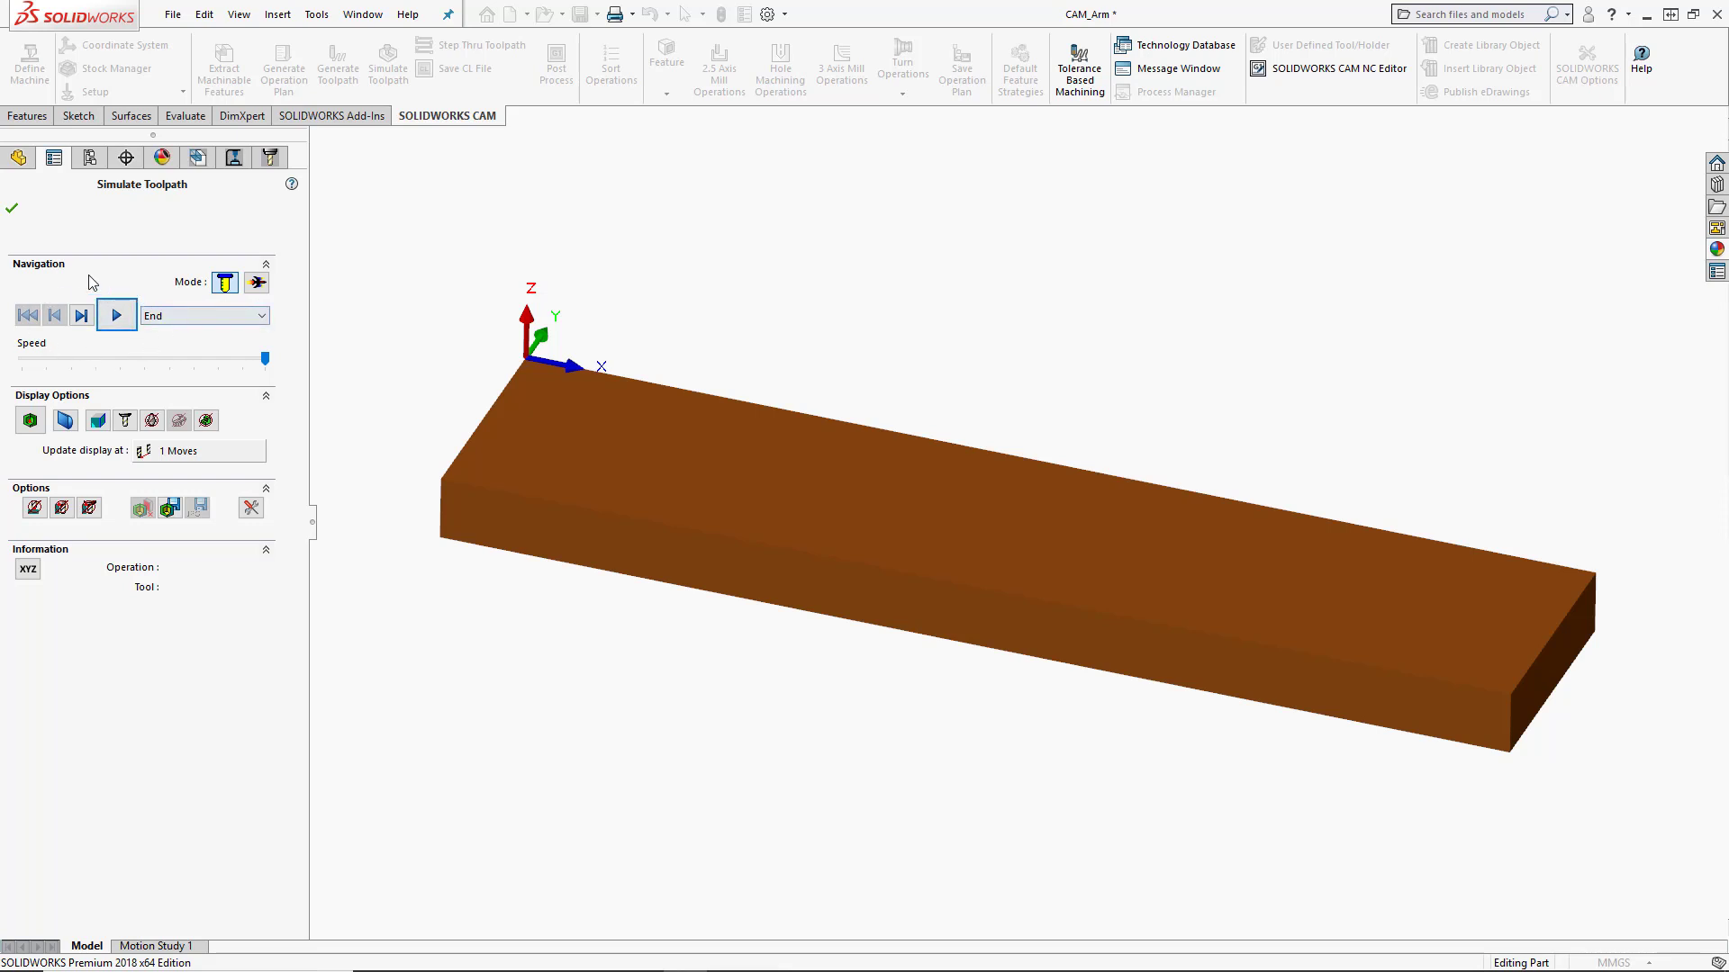
pyautogui.click(178, 317)
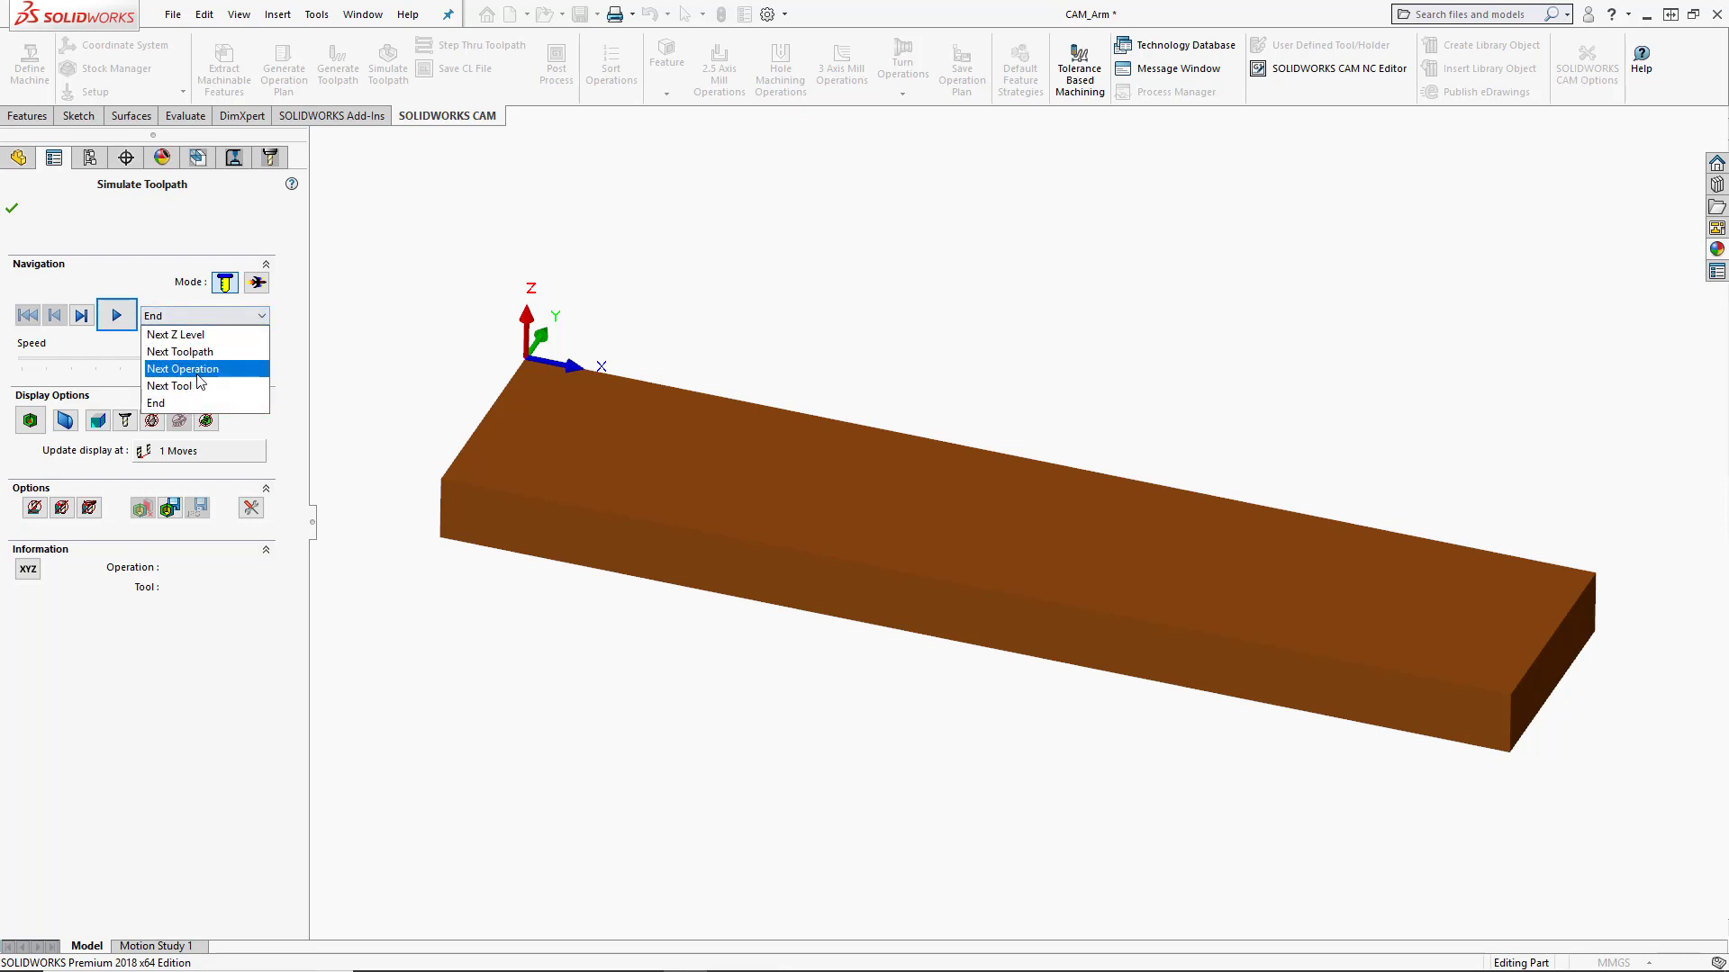
pyautogui.click(200, 353)
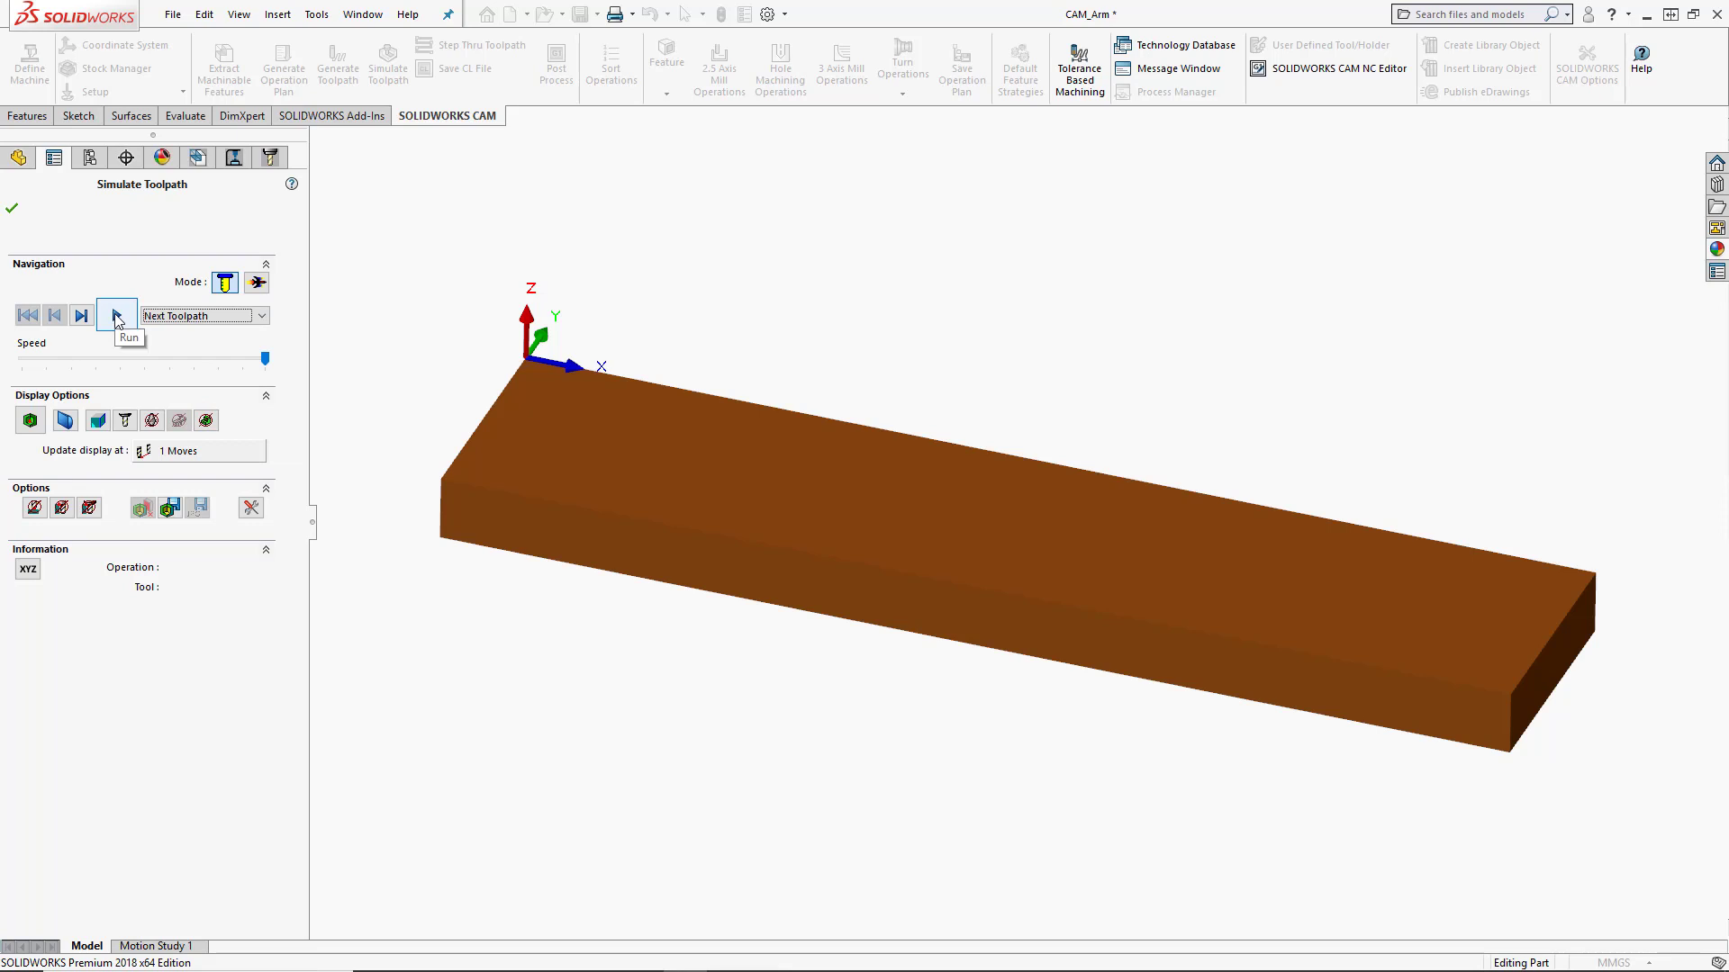
pyautogui.click(117, 317)
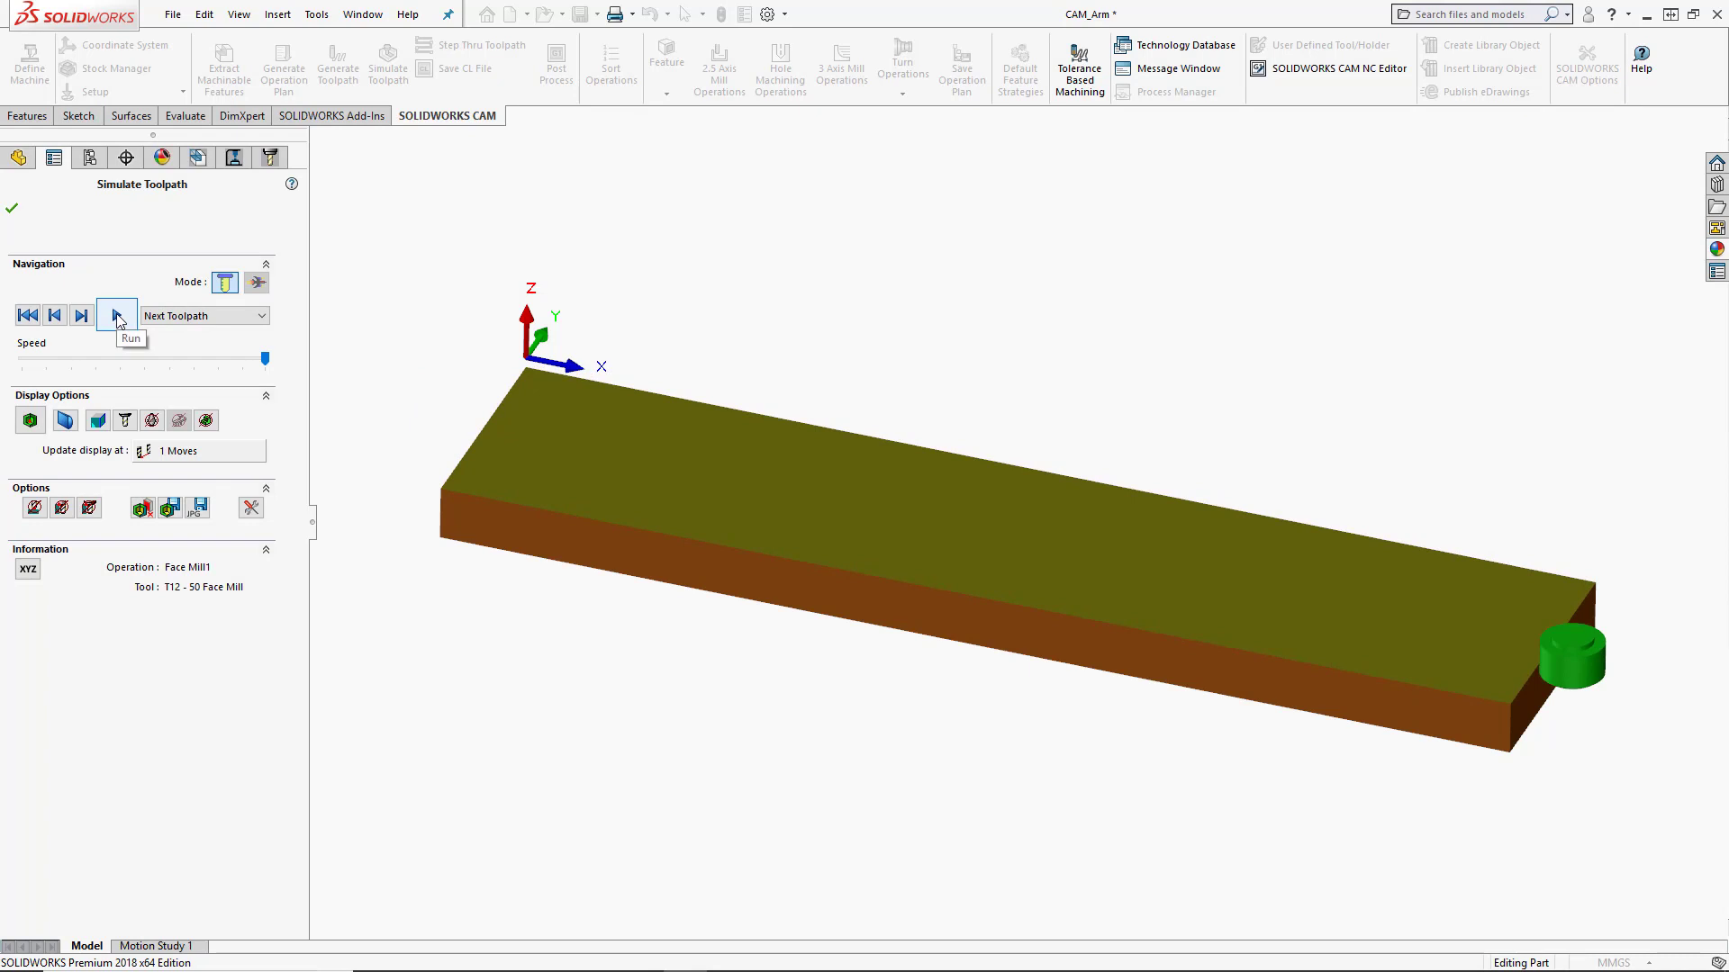
# - Adjust the simulation speed and run the remaining toolpaths through to Drill1
pyautogui.moveTo(265, 359); pyautogui.dragTo(178, 393)
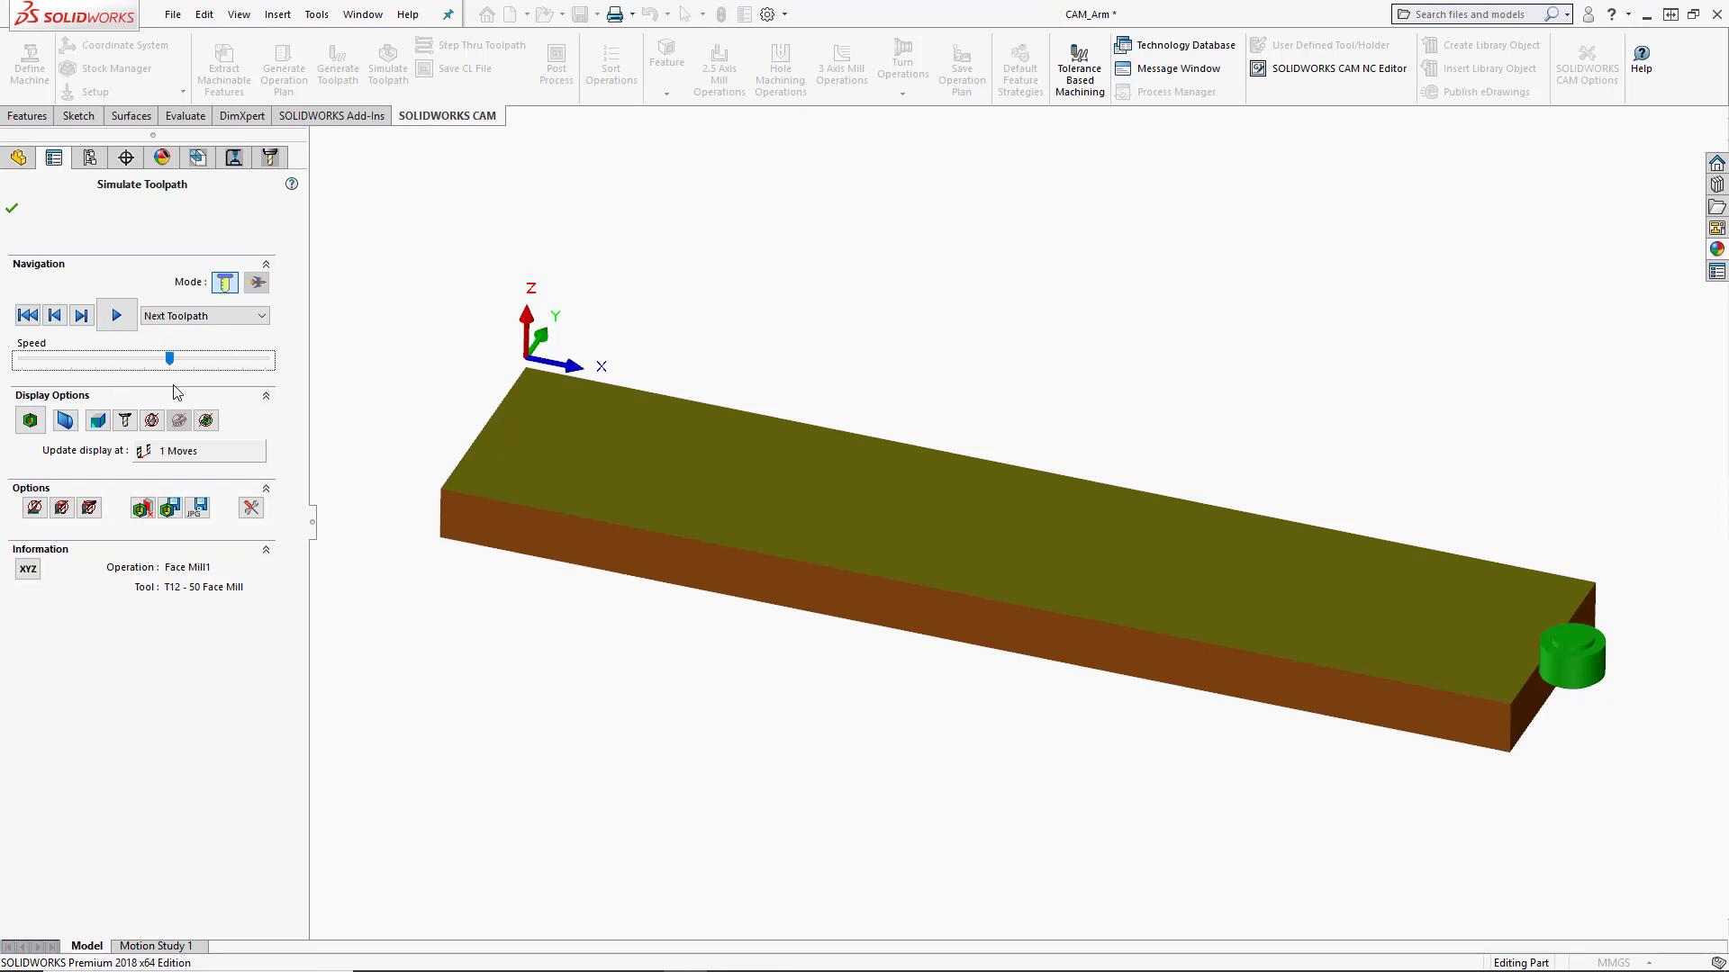
pyautogui.click(126, 317)
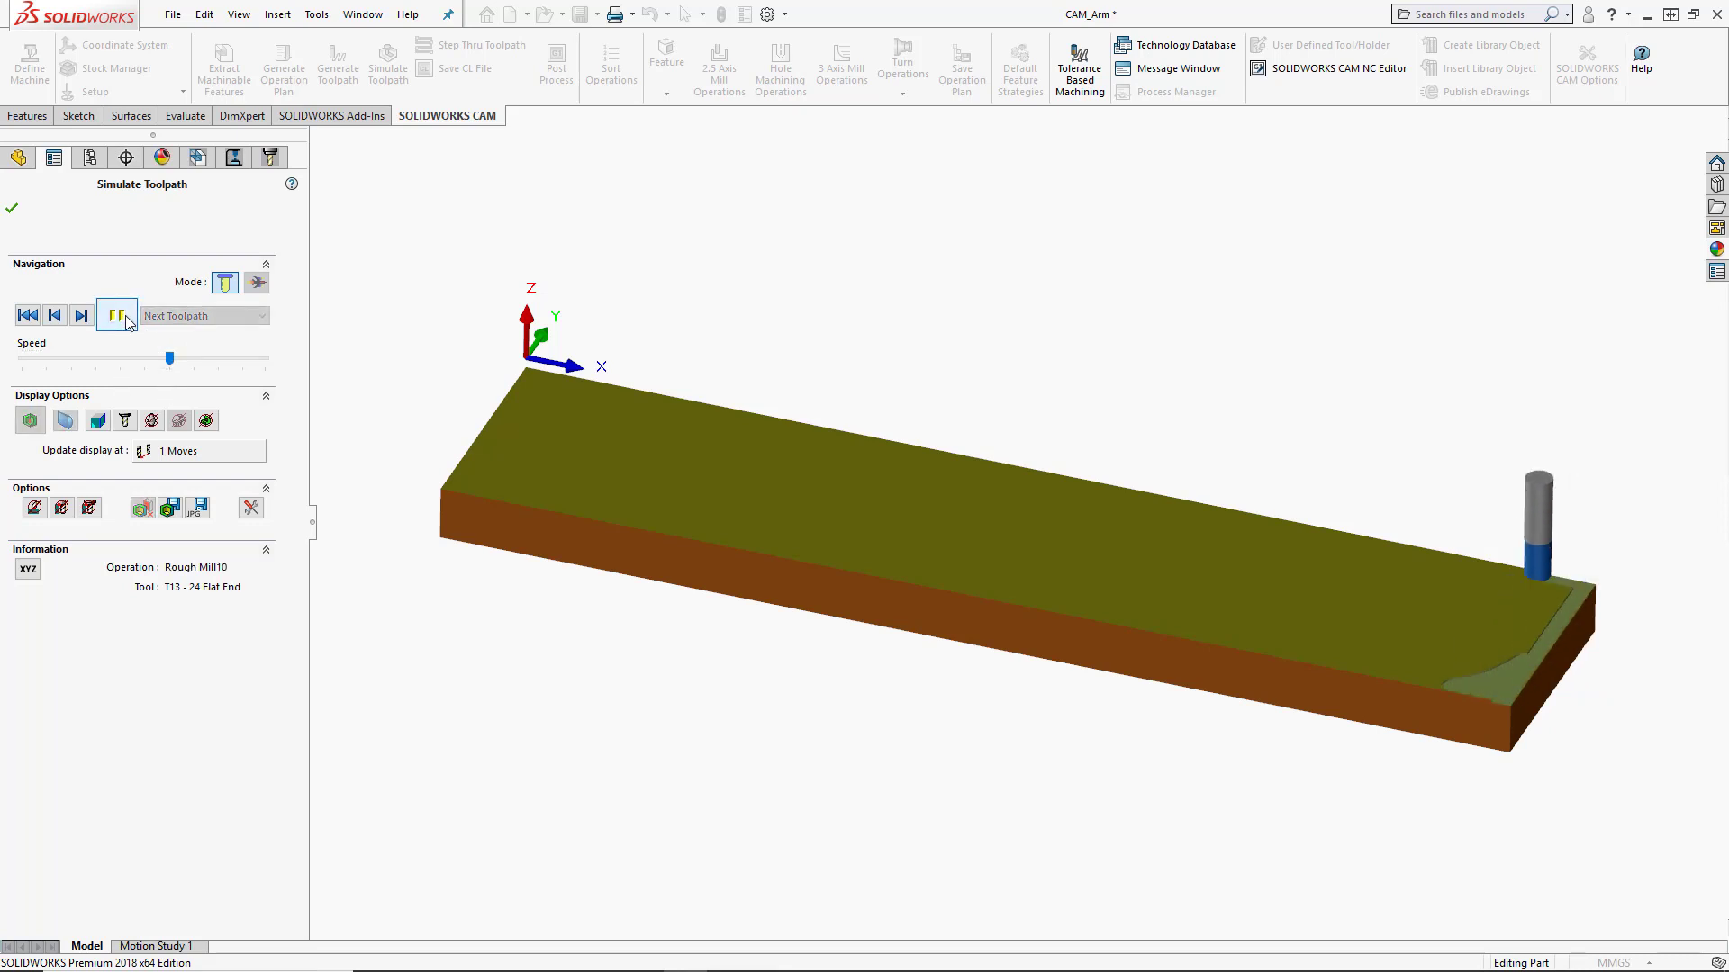
pyautogui.moveTo(170, 358); pyautogui.dragTo(251, 359)
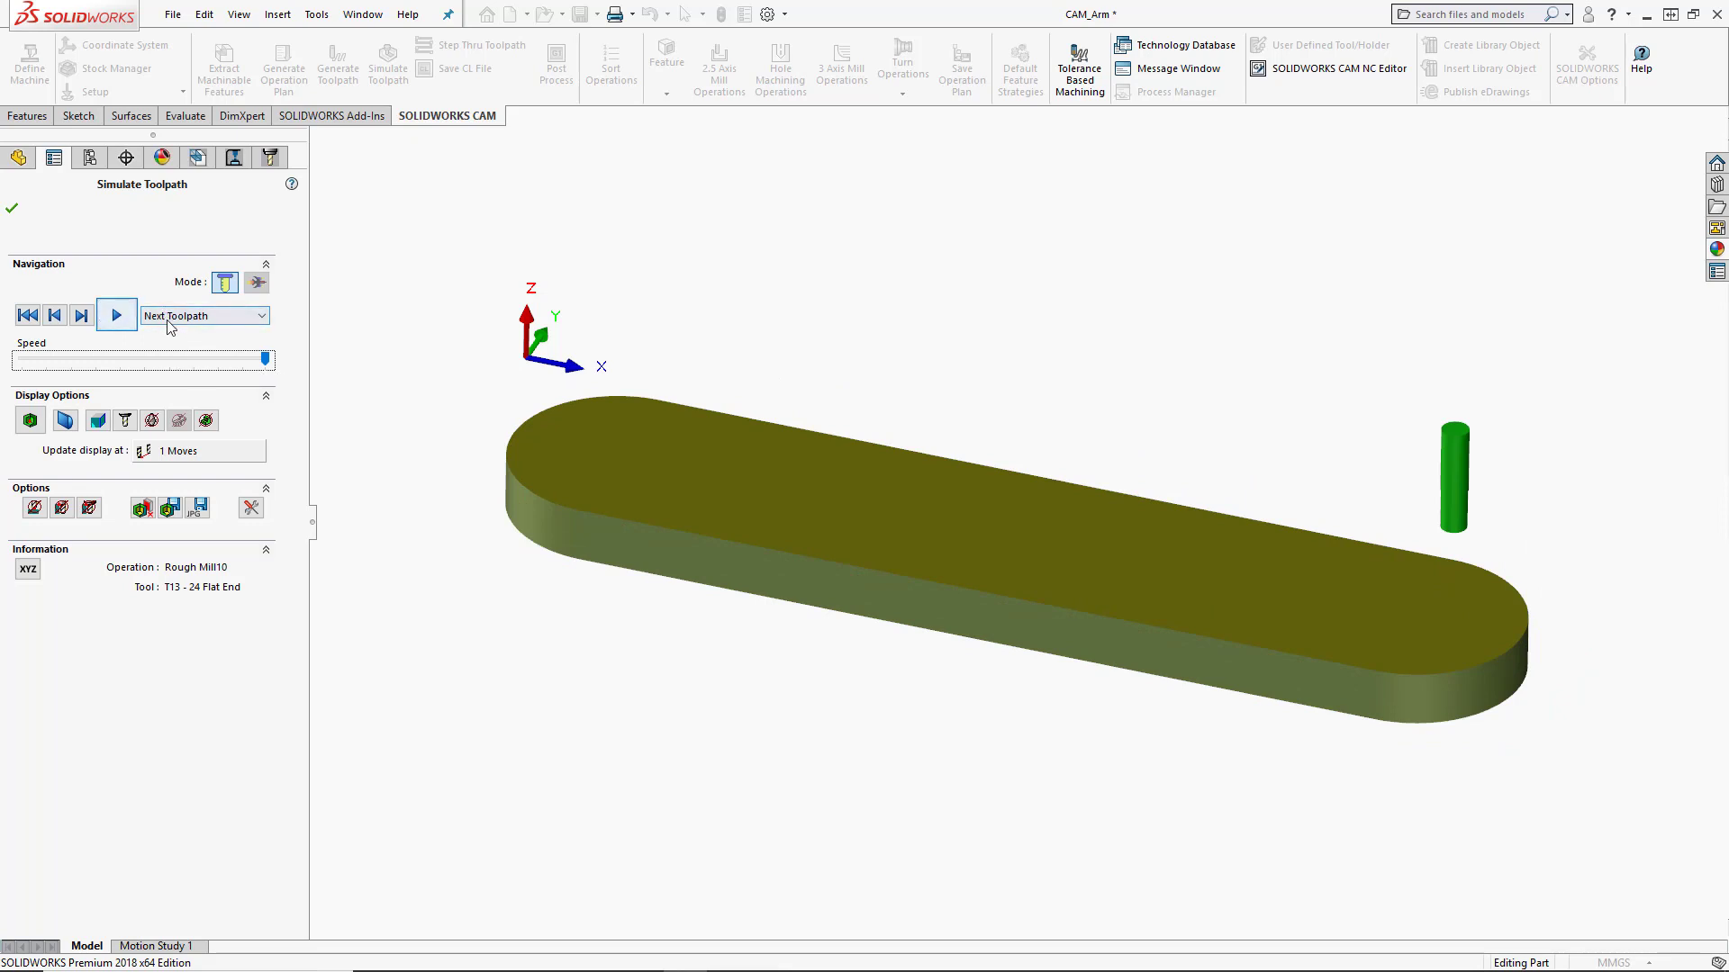
pyautogui.click(171, 320)
pyautogui.click(179, 405)
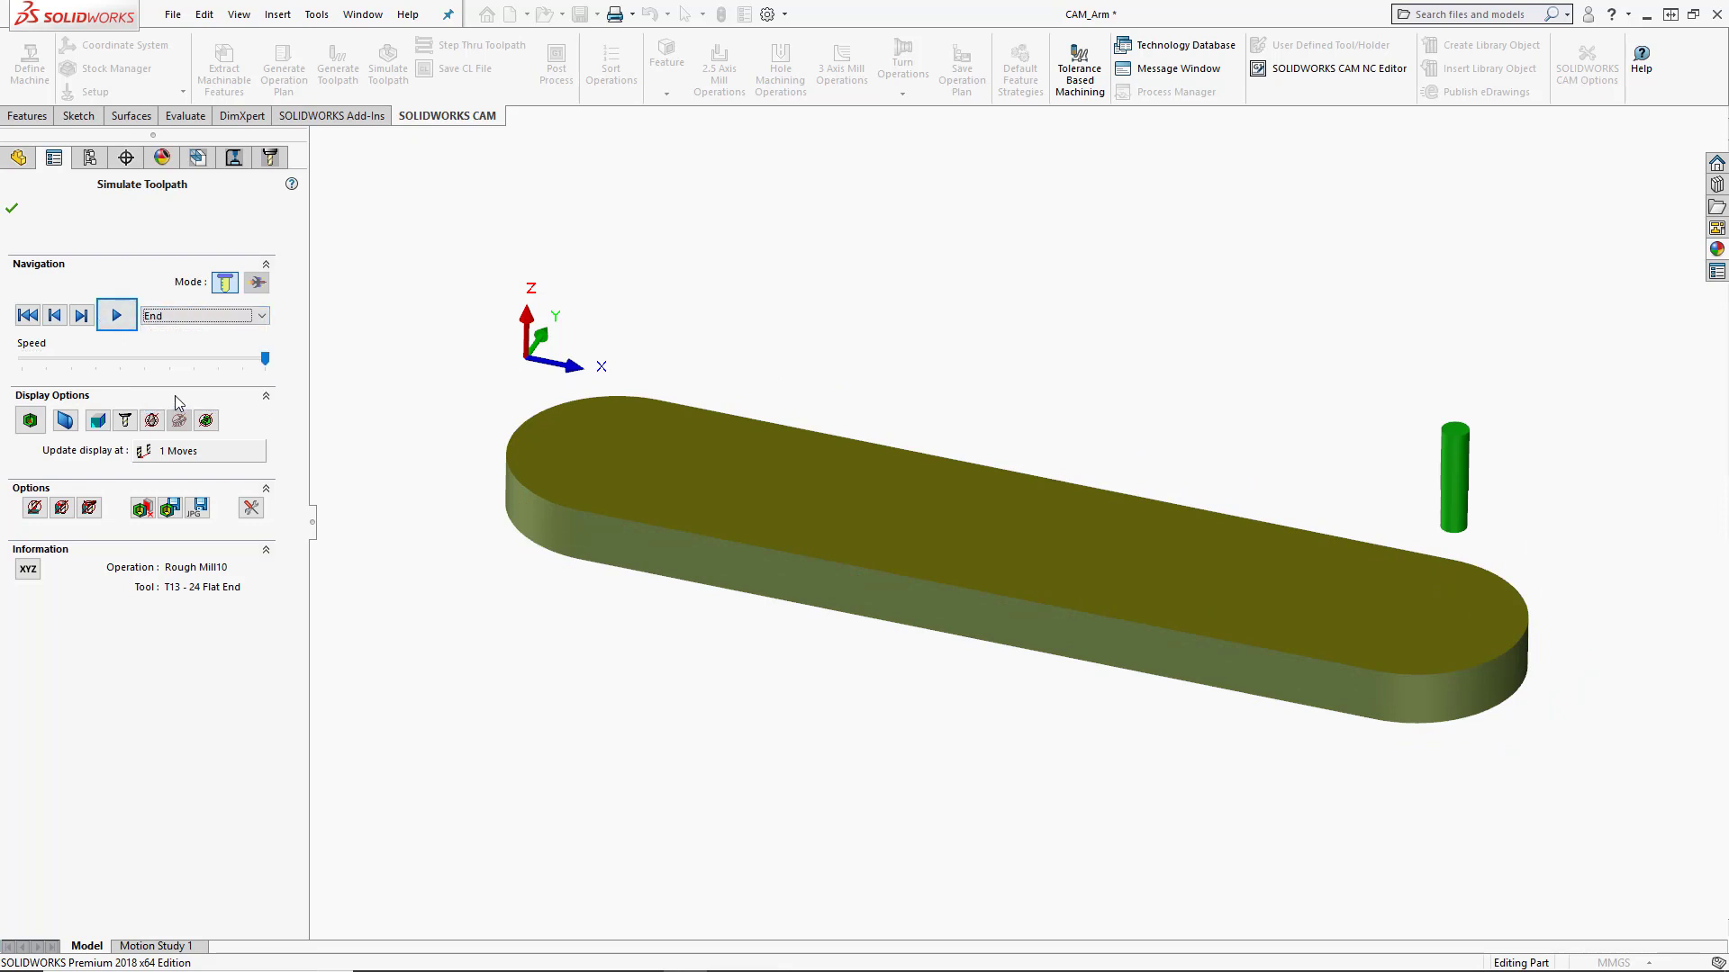
pyautogui.click(117, 315)
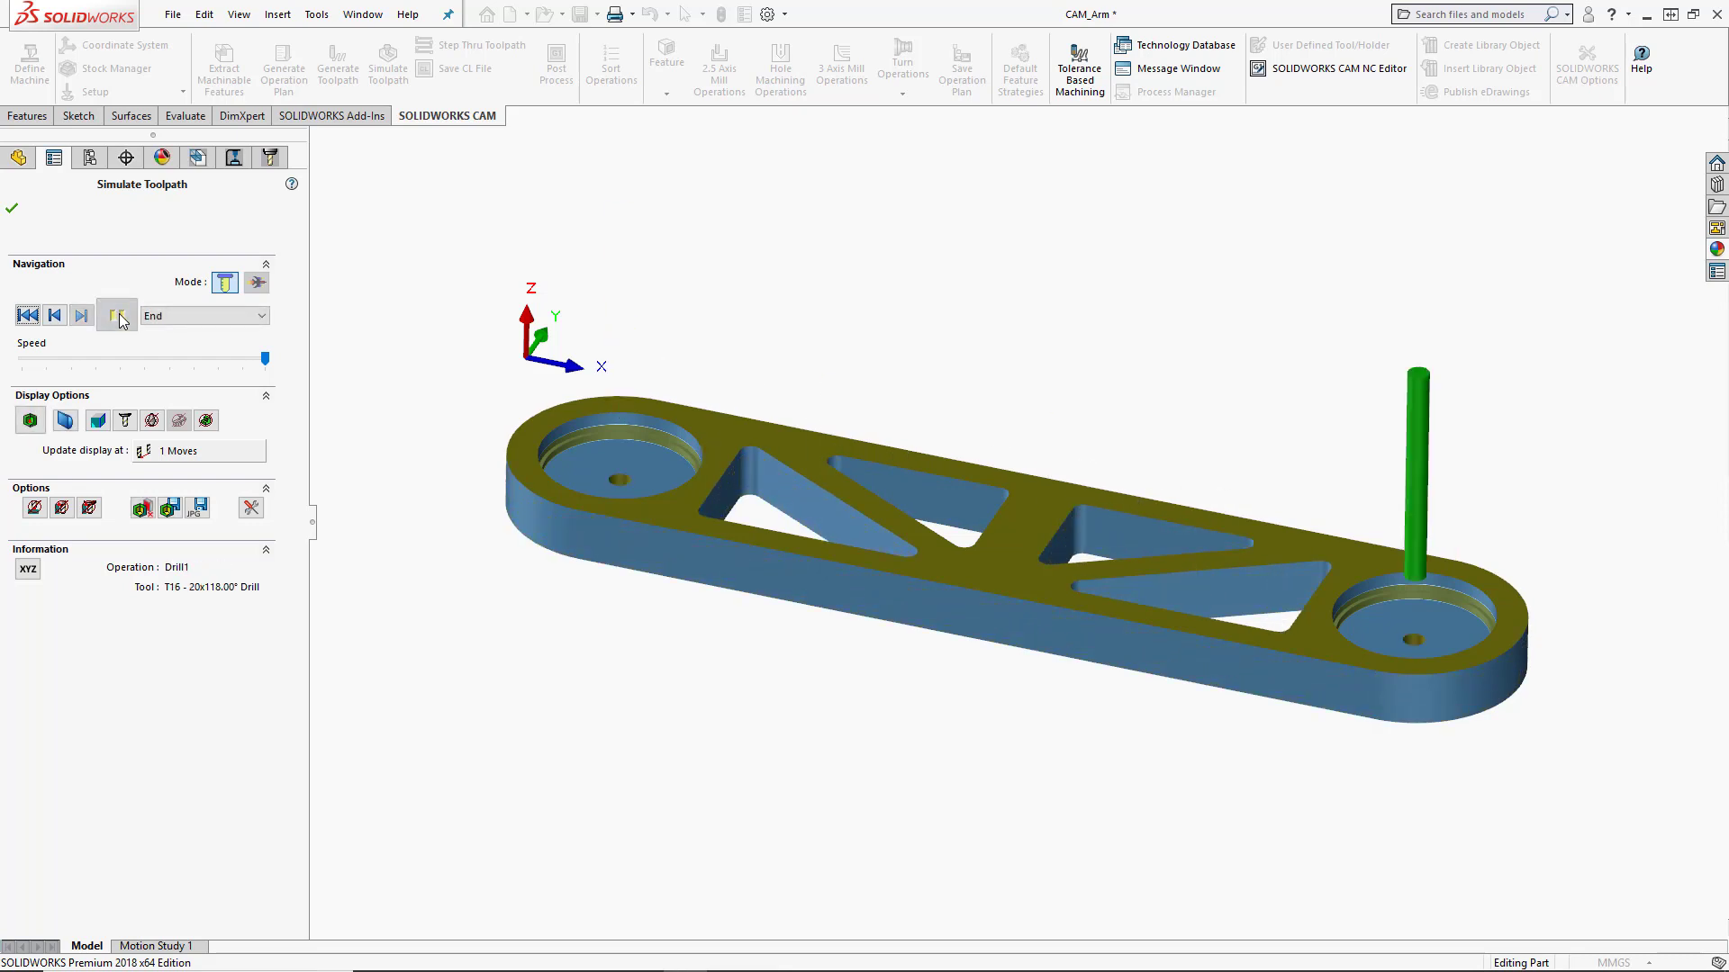
# - Replay the simulation from raw stock in Turbo mode and orbit the finished arm
pyautogui.click(28, 316)
pyautogui.click(257, 284)
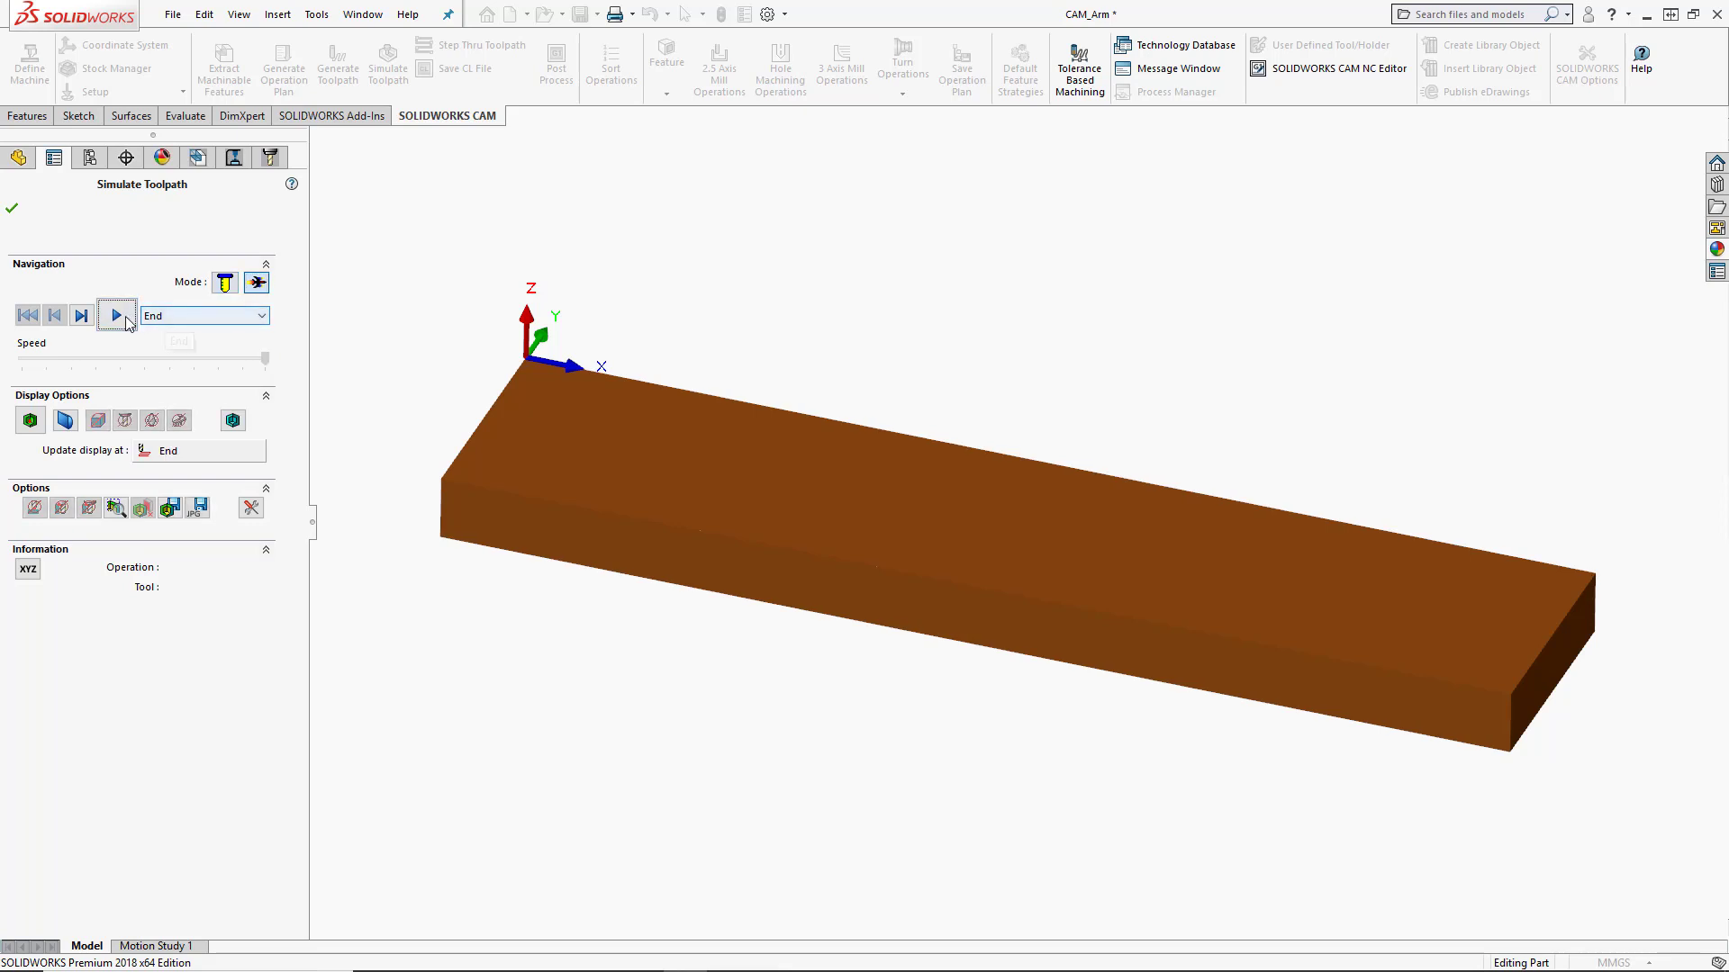
pyautogui.click(117, 316)
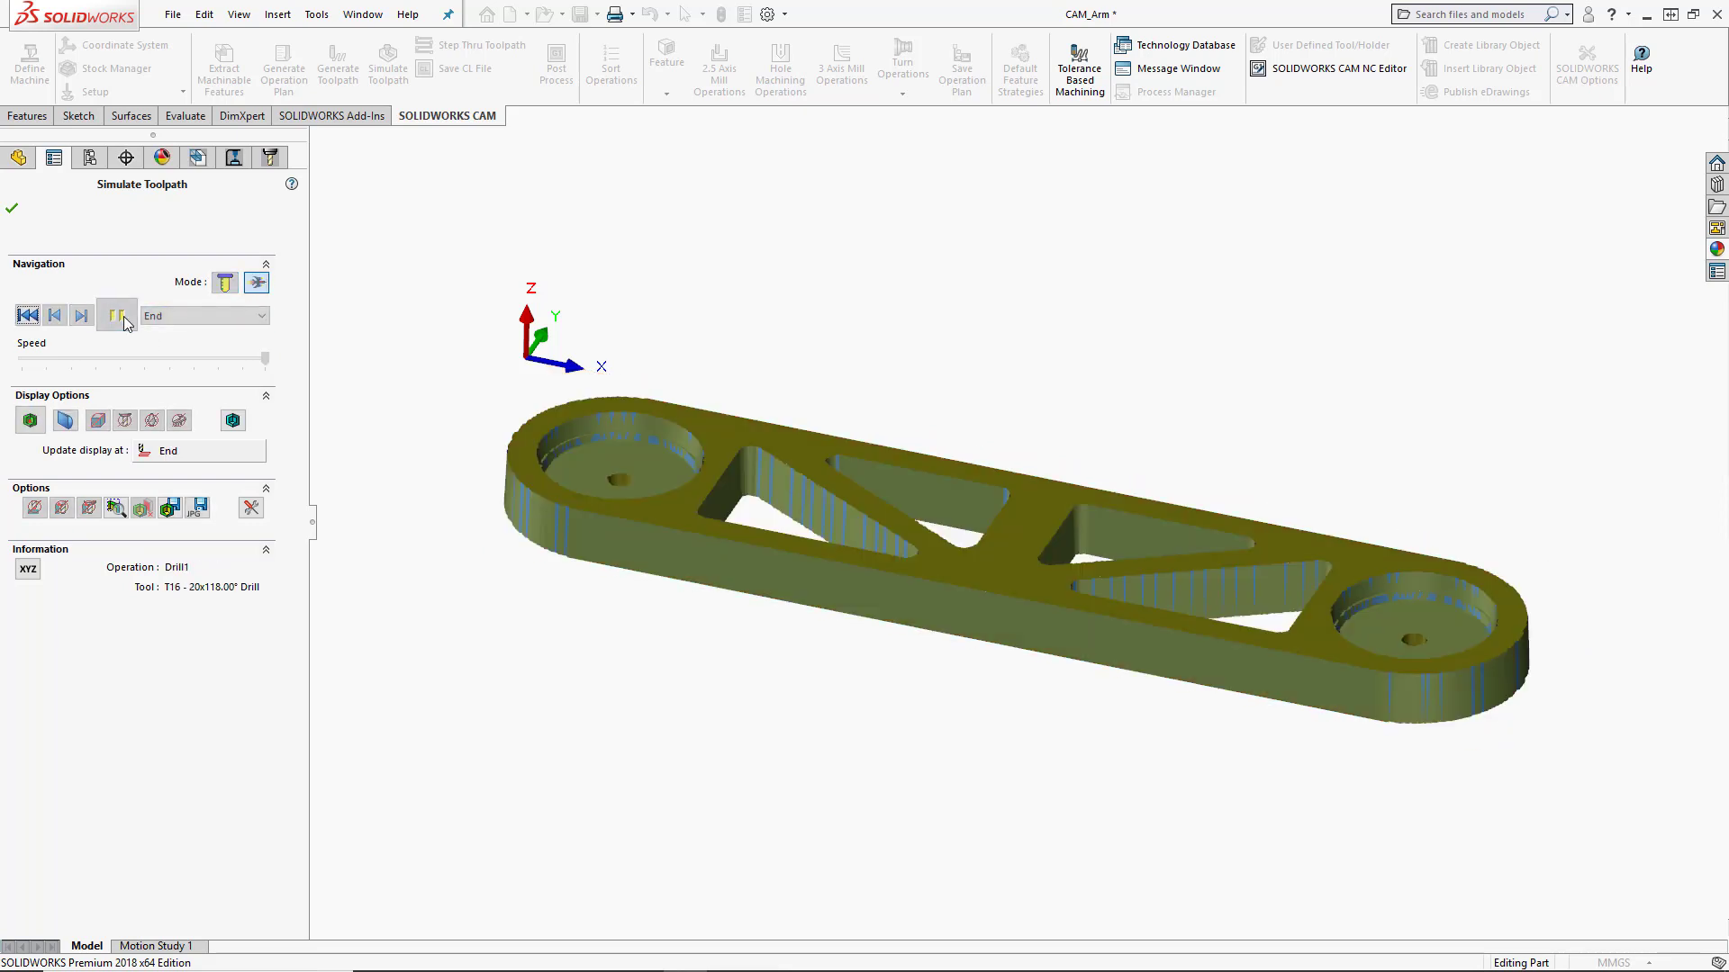
pyautogui.moveTo(427, 516); pyautogui.dragTo(430, 482, button='middle')
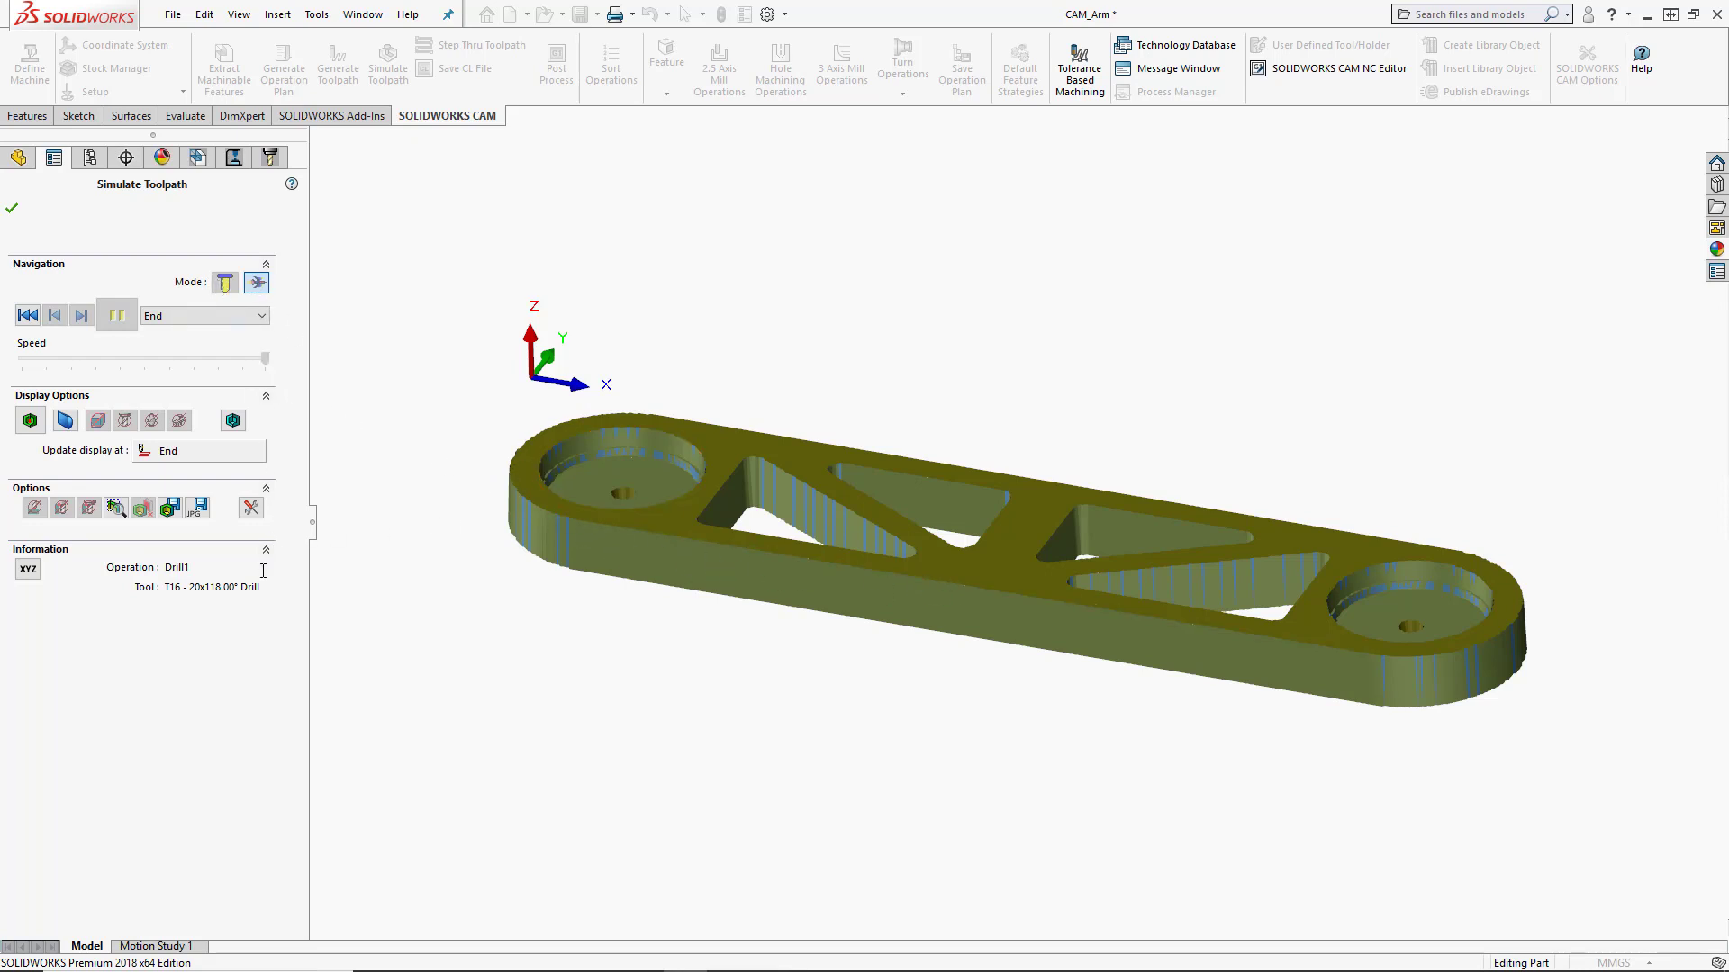
# - Apply new simulation options, confirm the restart, and rerun the simulation to Drill1
pyautogui.click(252, 510)
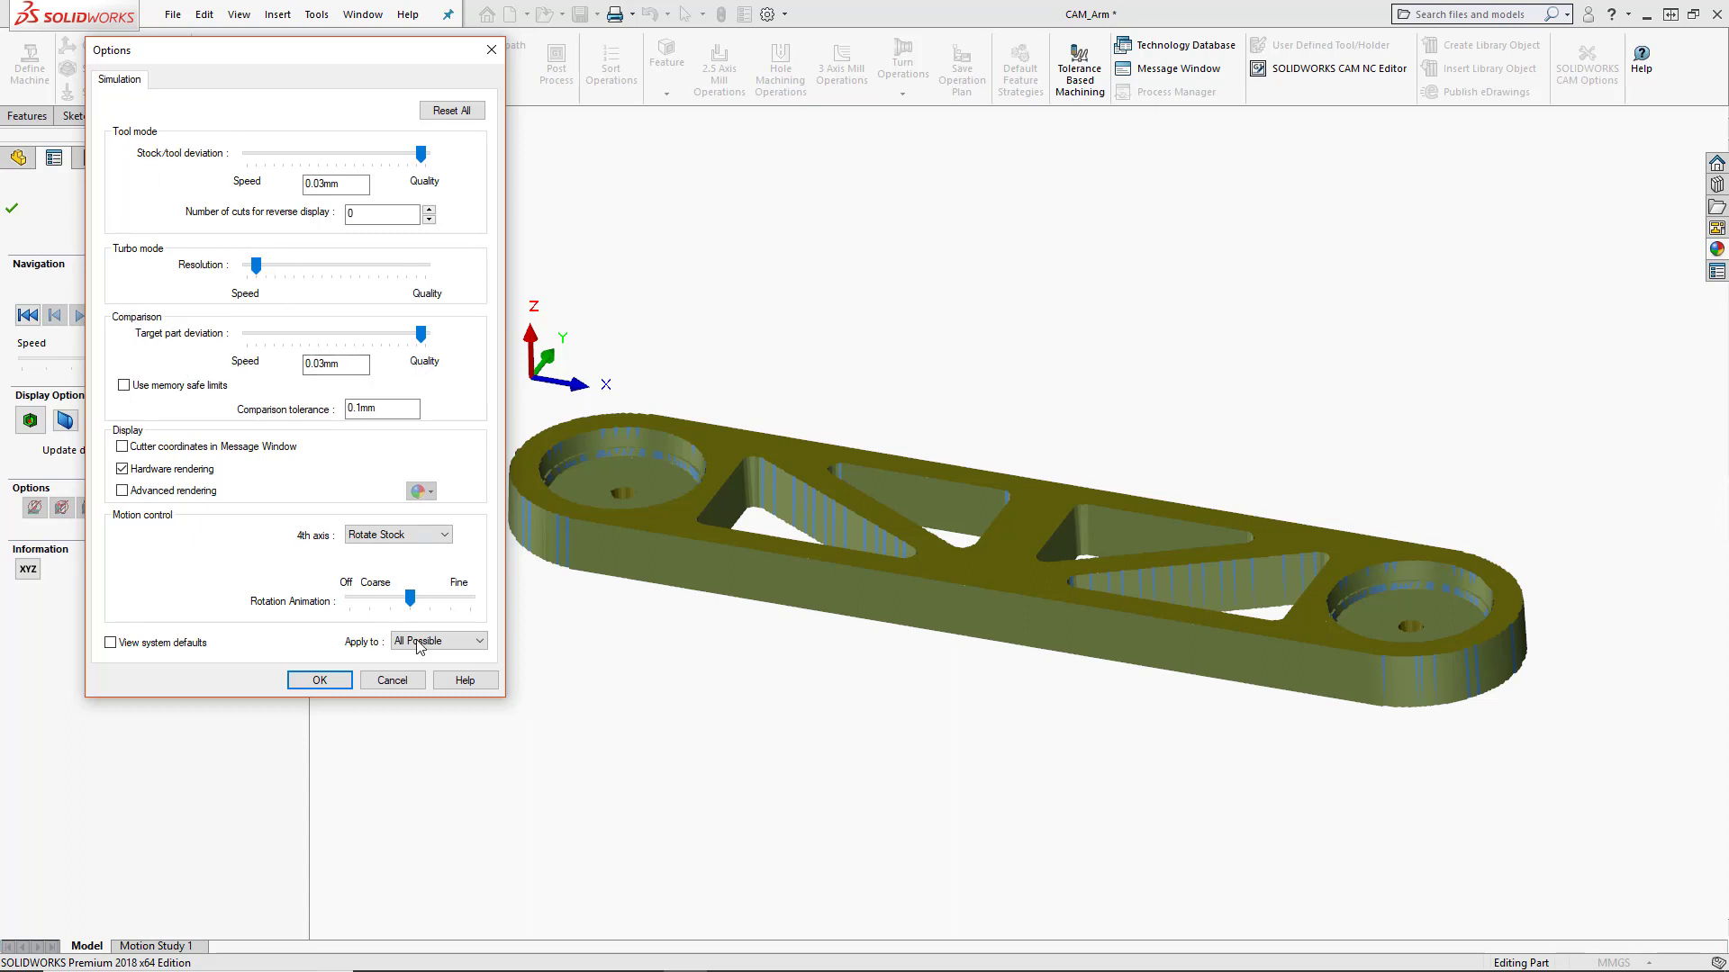
pyautogui.click(322, 681)
pyautogui.click(922, 541)
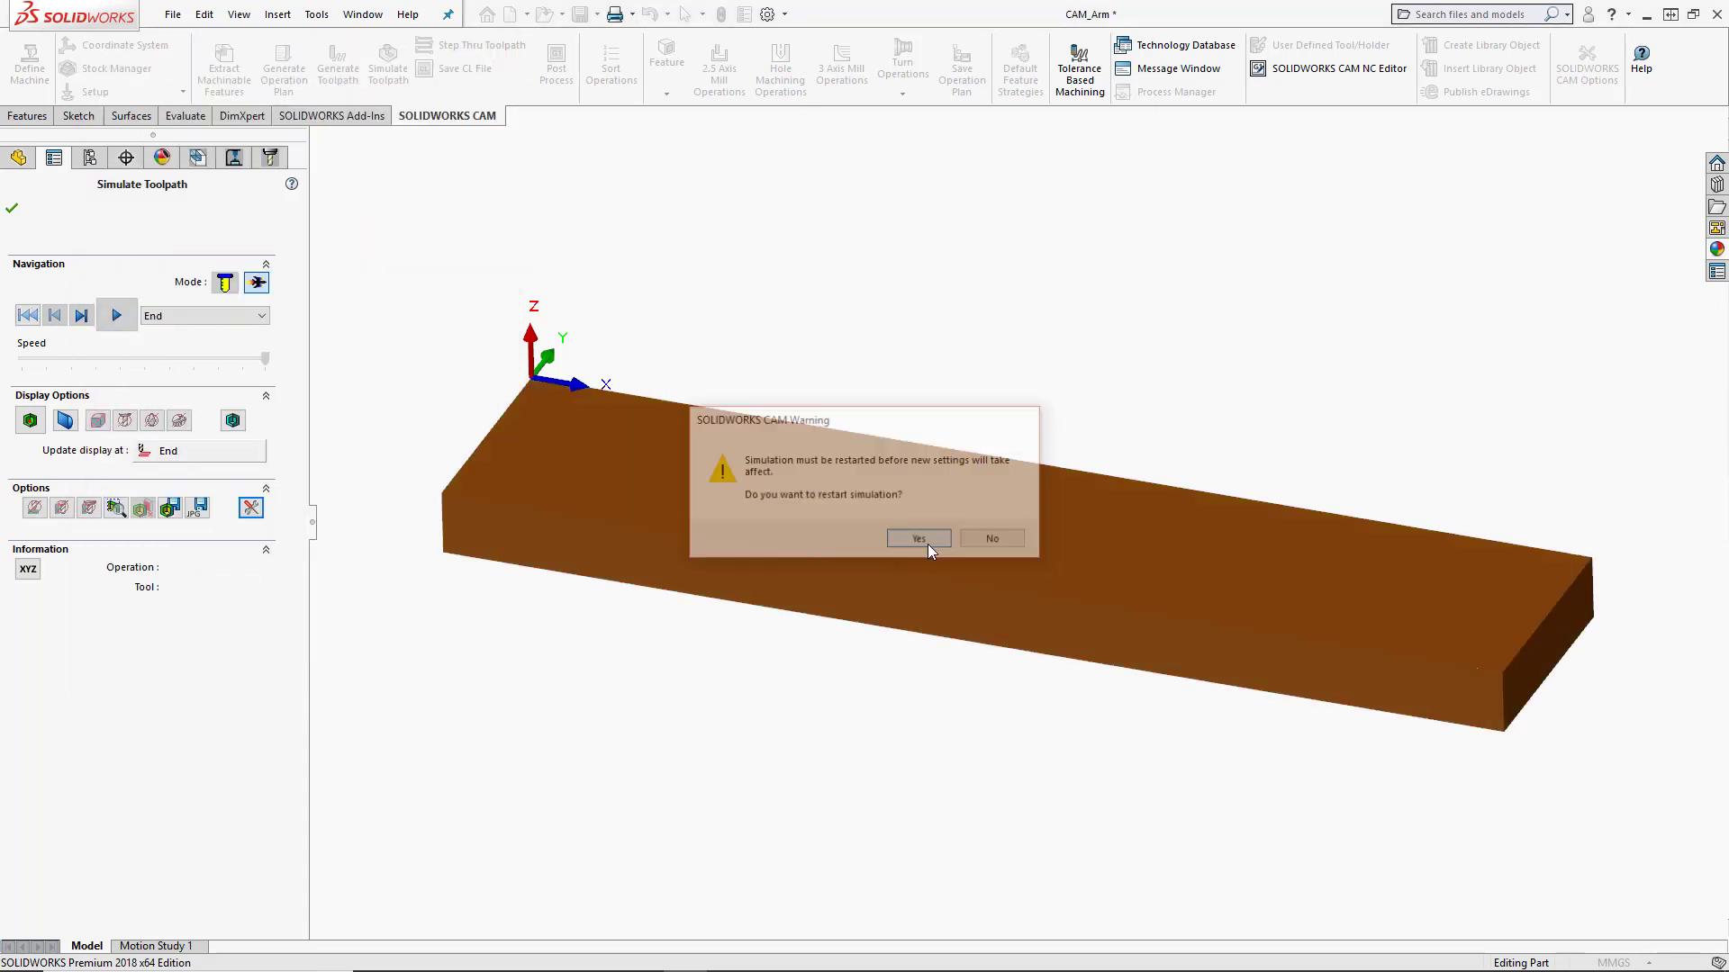
pyautogui.click(115, 317)
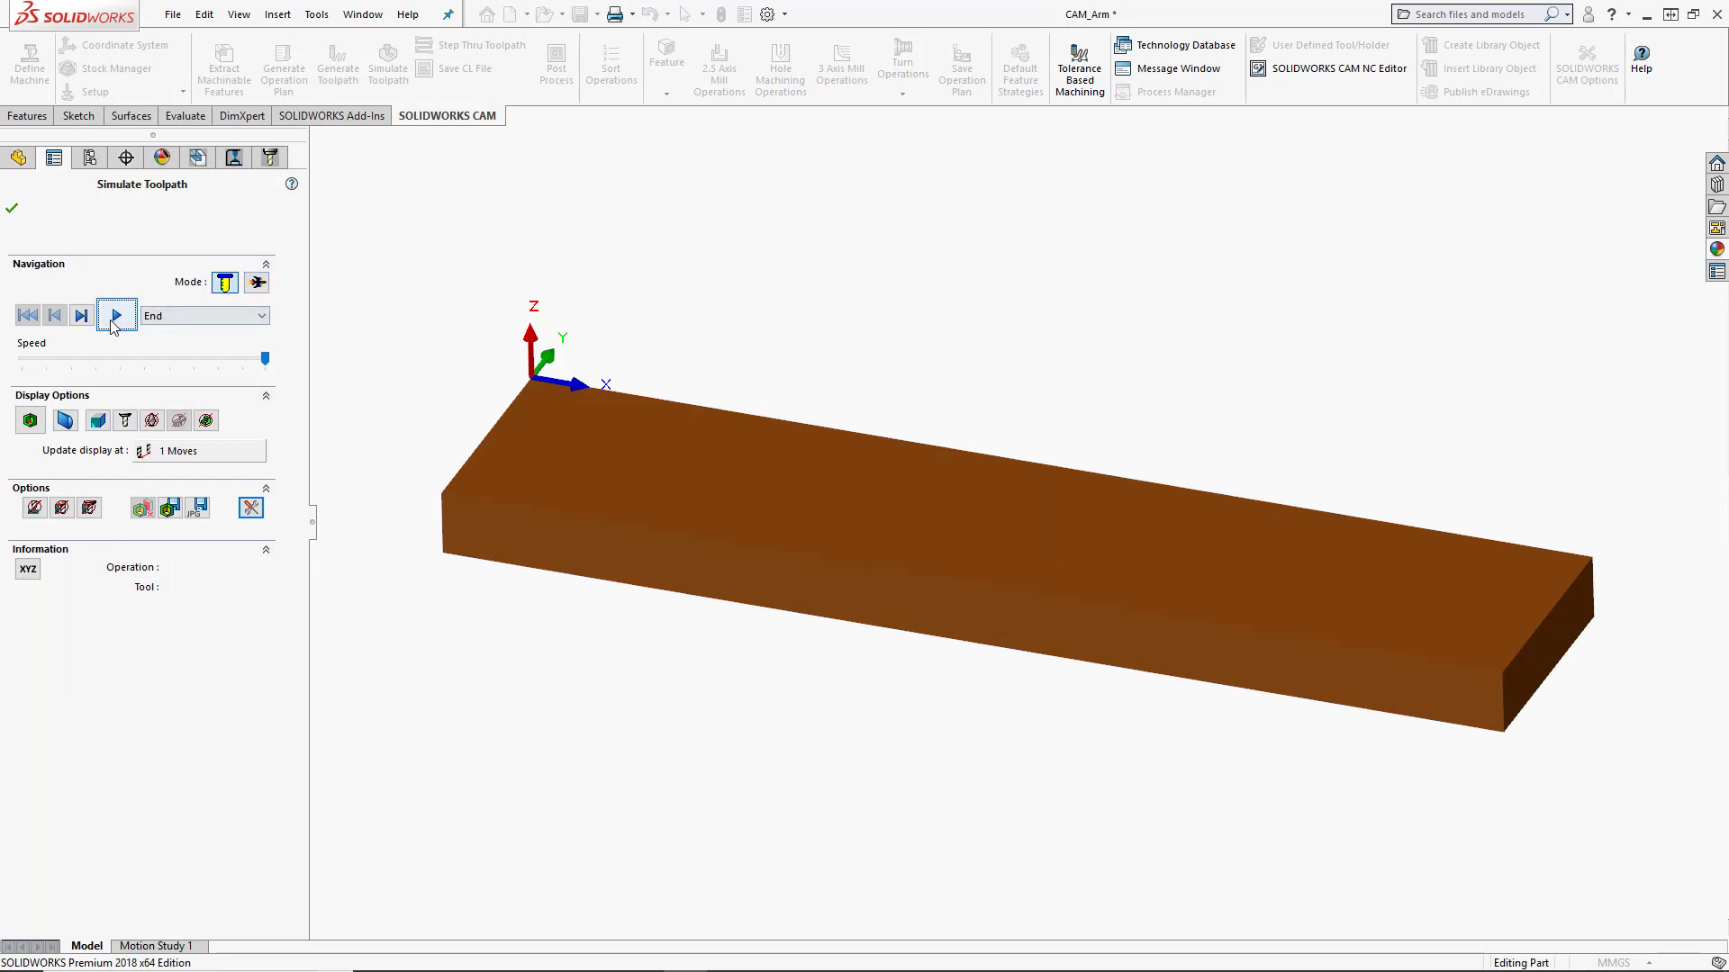
pyautogui.click(117, 317)
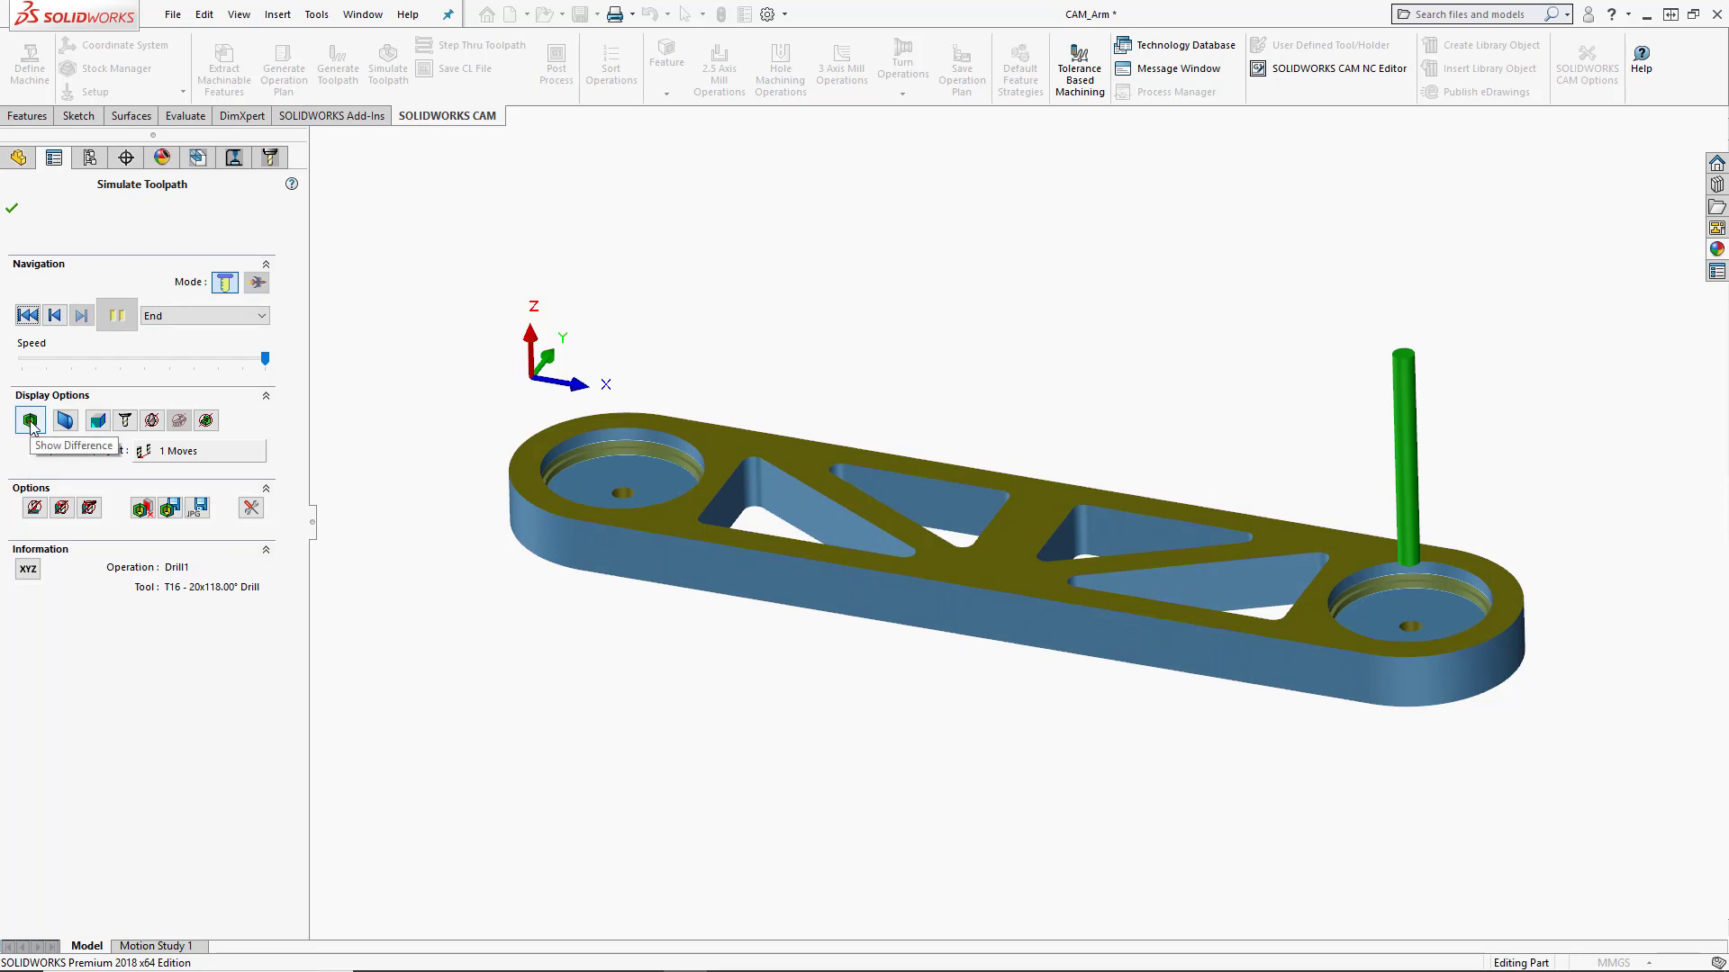
# - Show the difference from the design part, inspect it, and close Simulate Toolpath
pyautogui.click(30, 421)
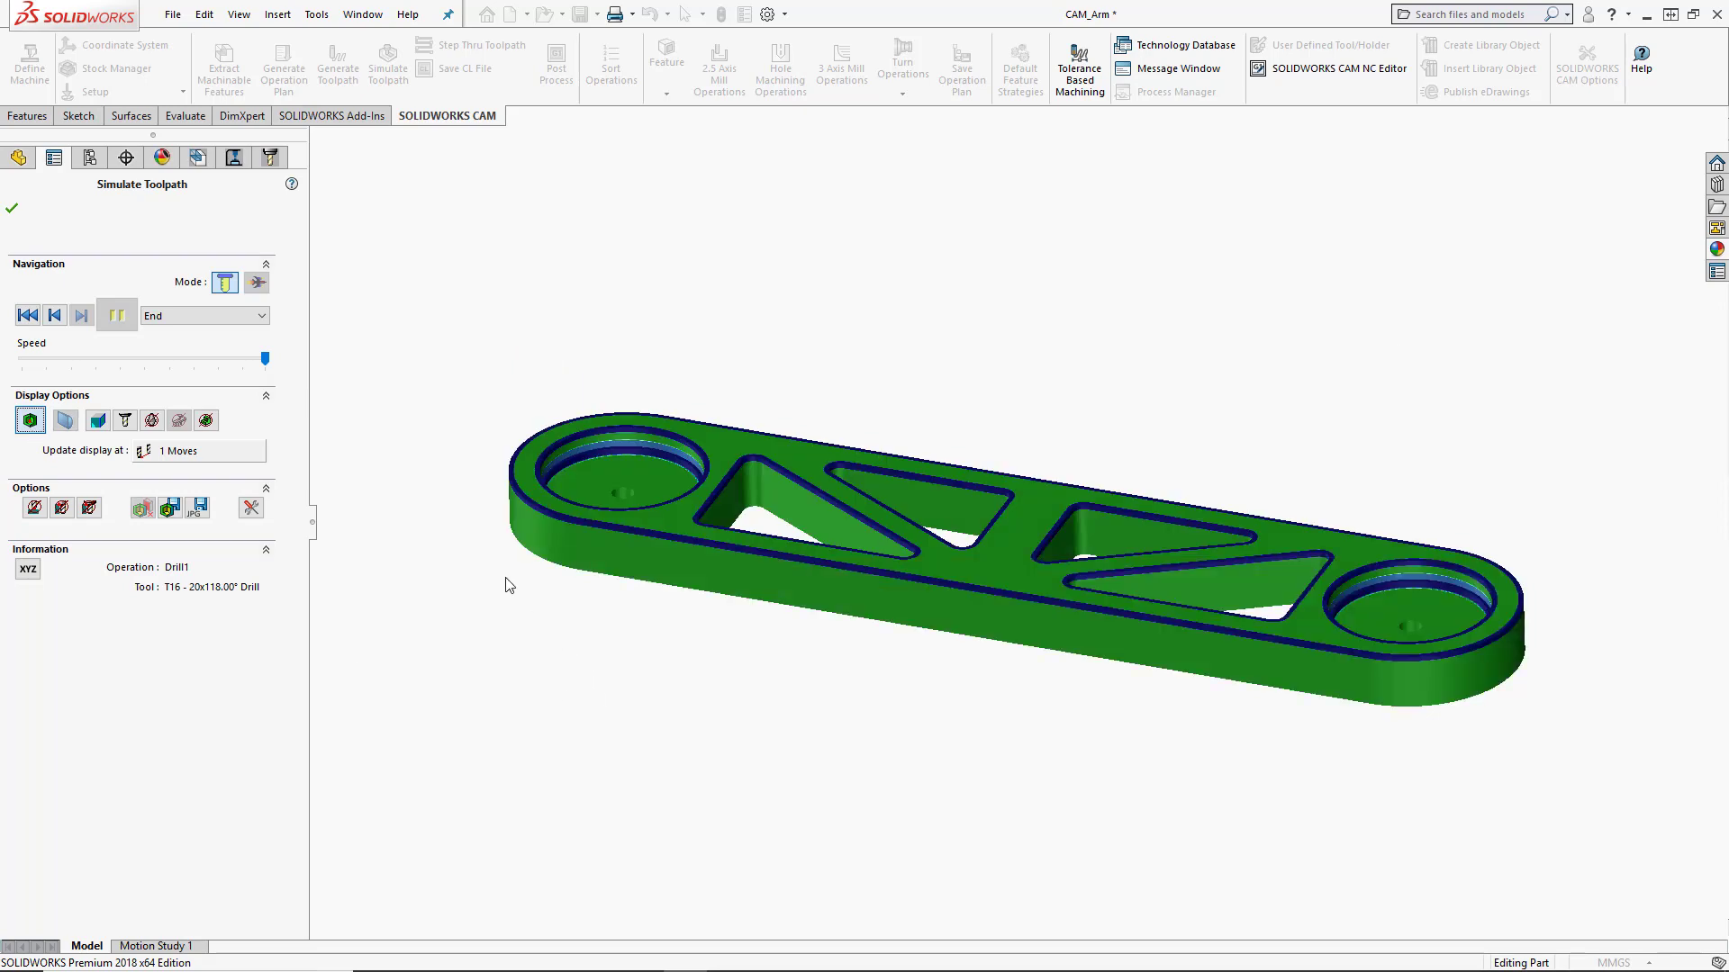
pyautogui.moveTo(510, 586); pyautogui.dragTo(586, 596, button='middle')
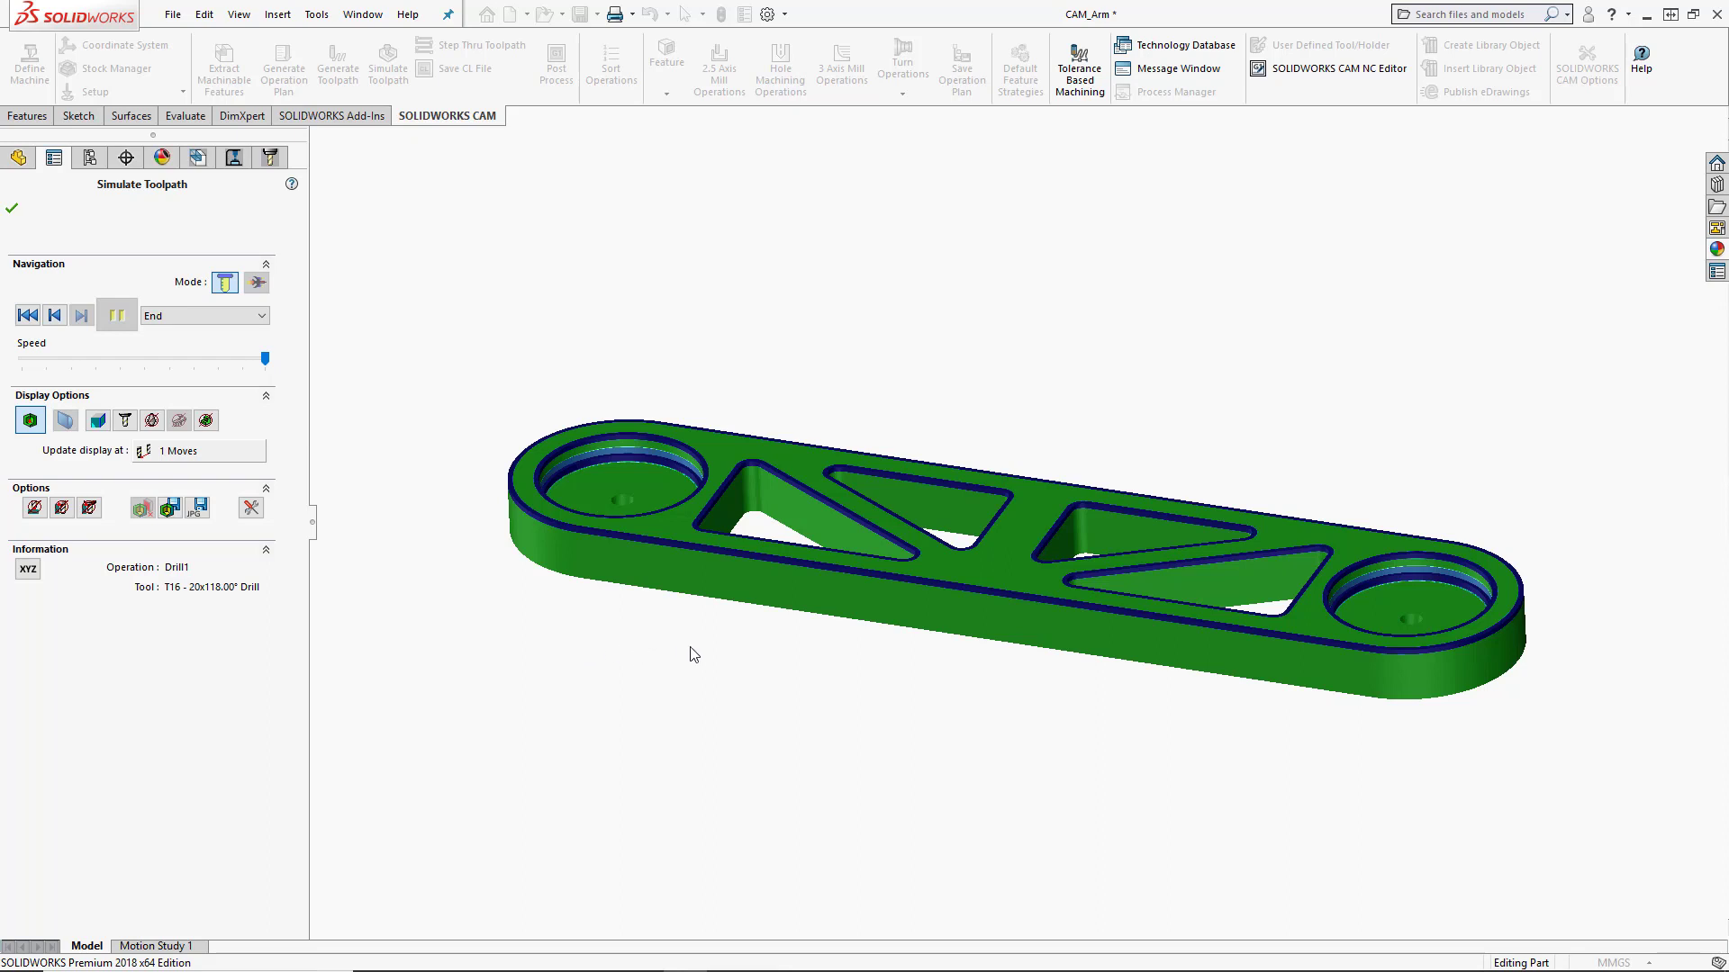
pyautogui.click(12, 210)
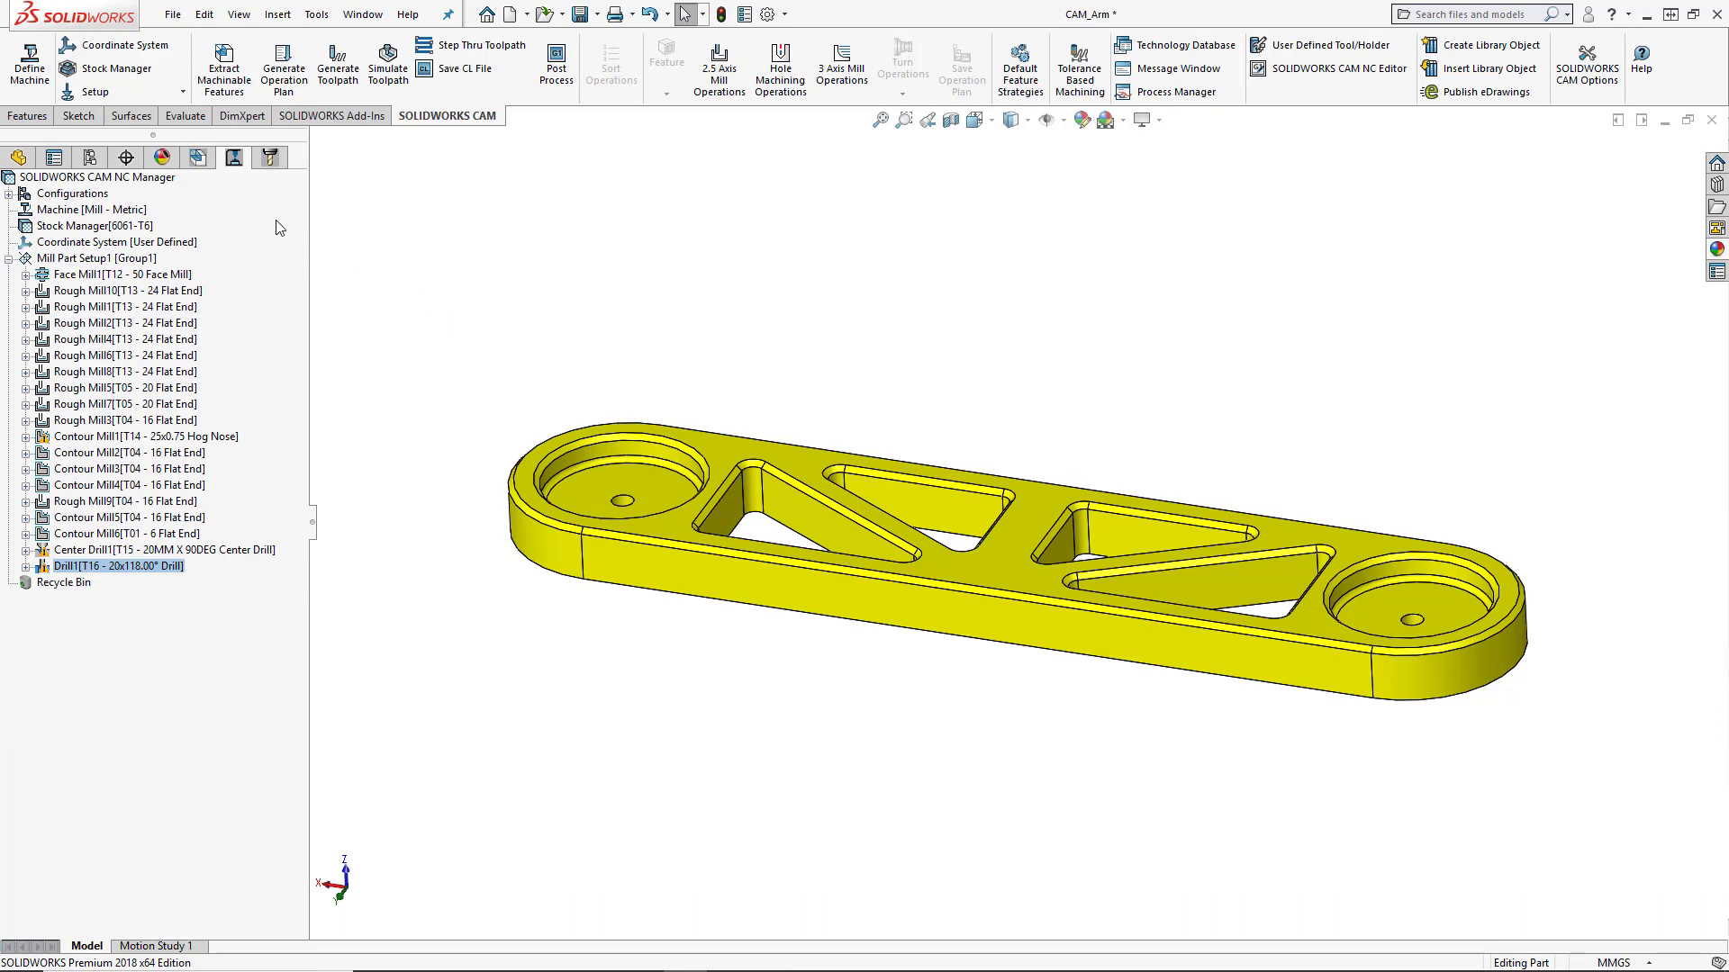
# - Switch to the feature tree, select Mill Part Setup1, and view the part's underside
pyautogui.click(198, 160)
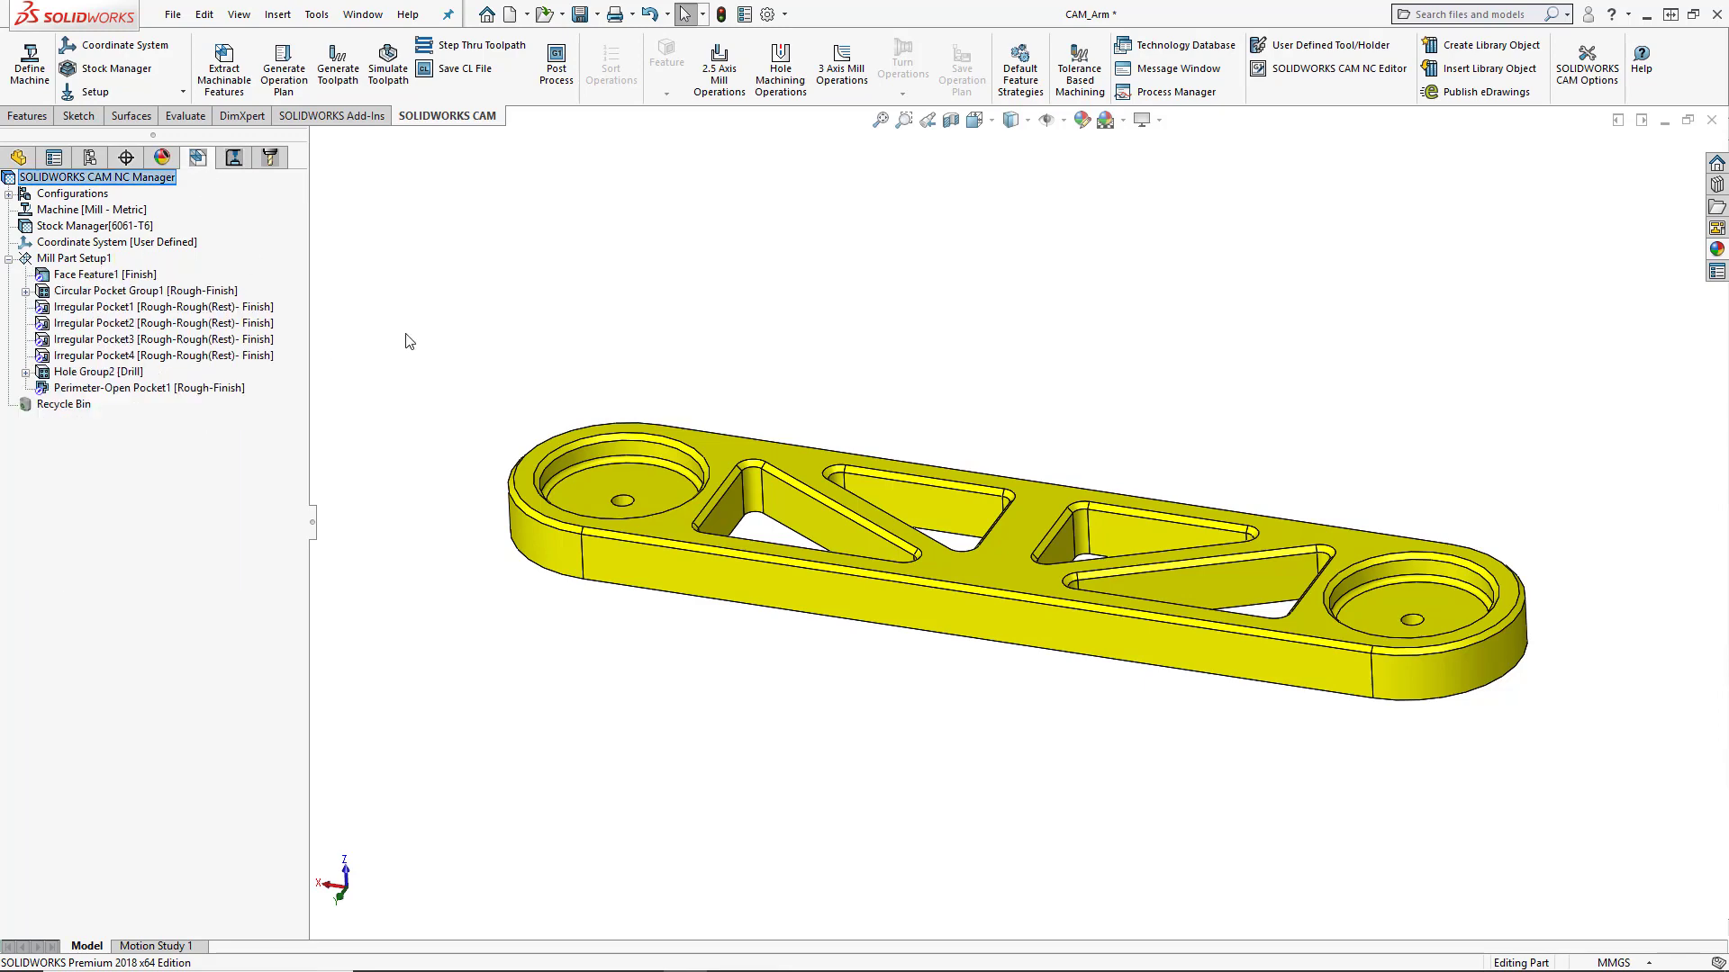
pyautogui.click(90, 258)
pyautogui.moveTo(466, 462); pyautogui.dragTo(473, 500, button='middle')
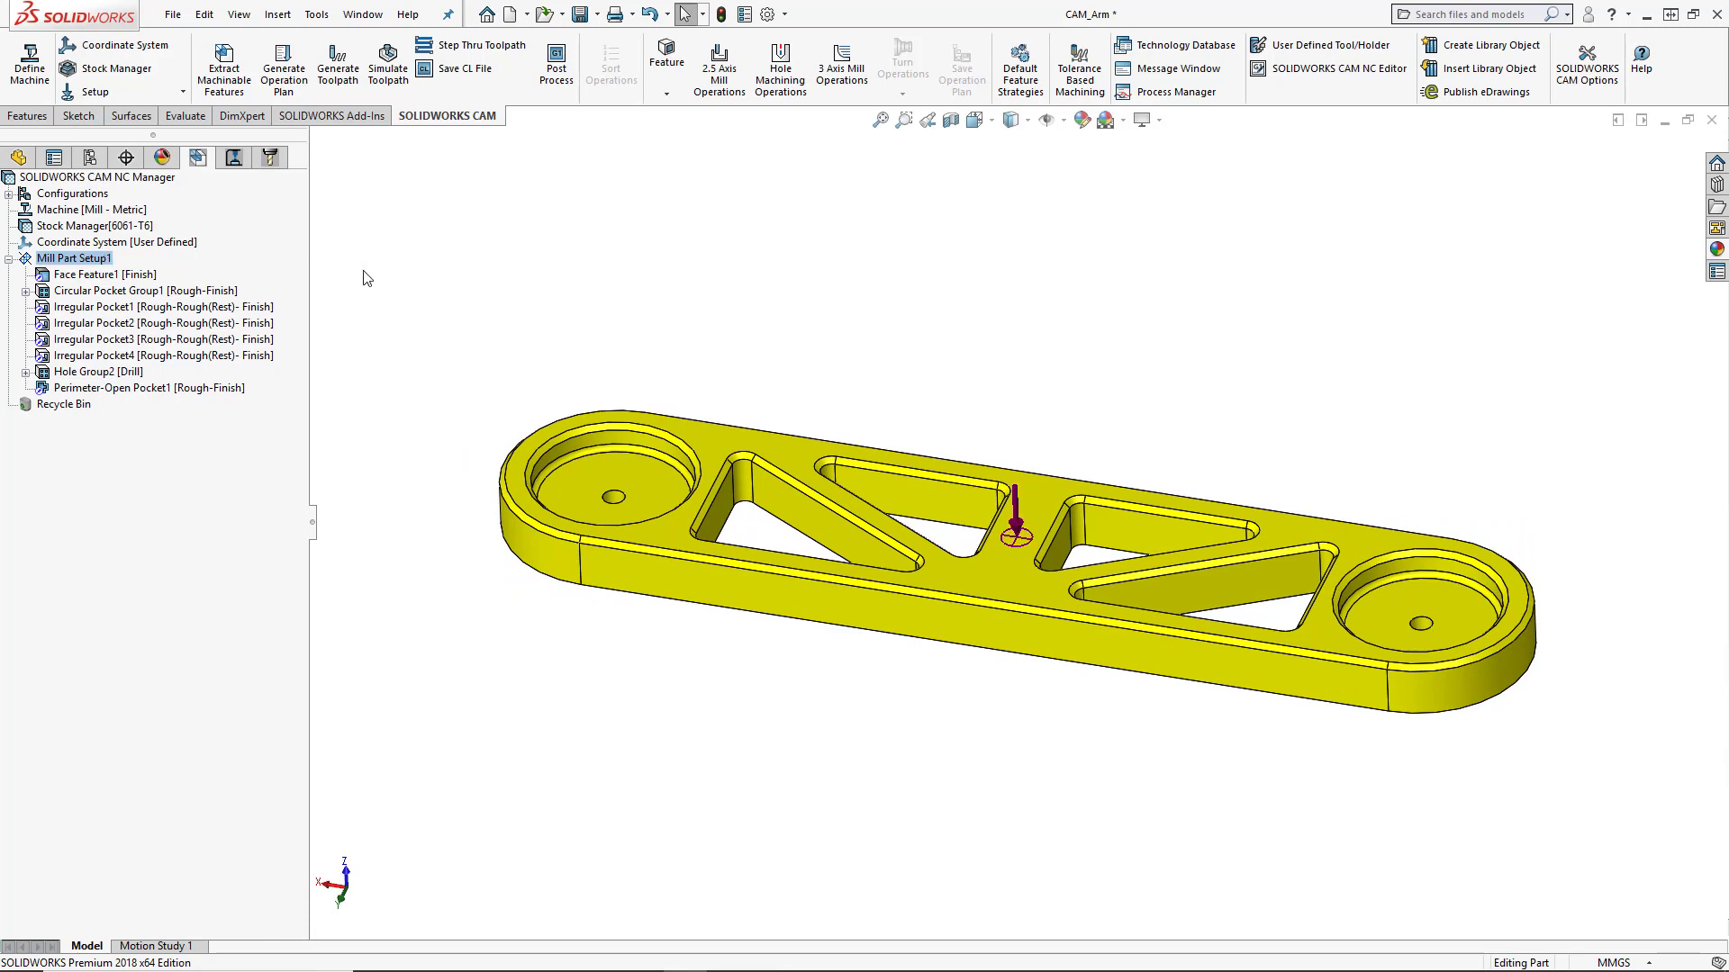
pyautogui.moveTo(548, 656)
pyautogui.mouseDown(button='middle')
pyautogui.moveTo(559, 289)
pyautogui.moveTo(568, 556)
pyautogui.moveTo(545, 680)
pyautogui.mouseUp(button='middle')
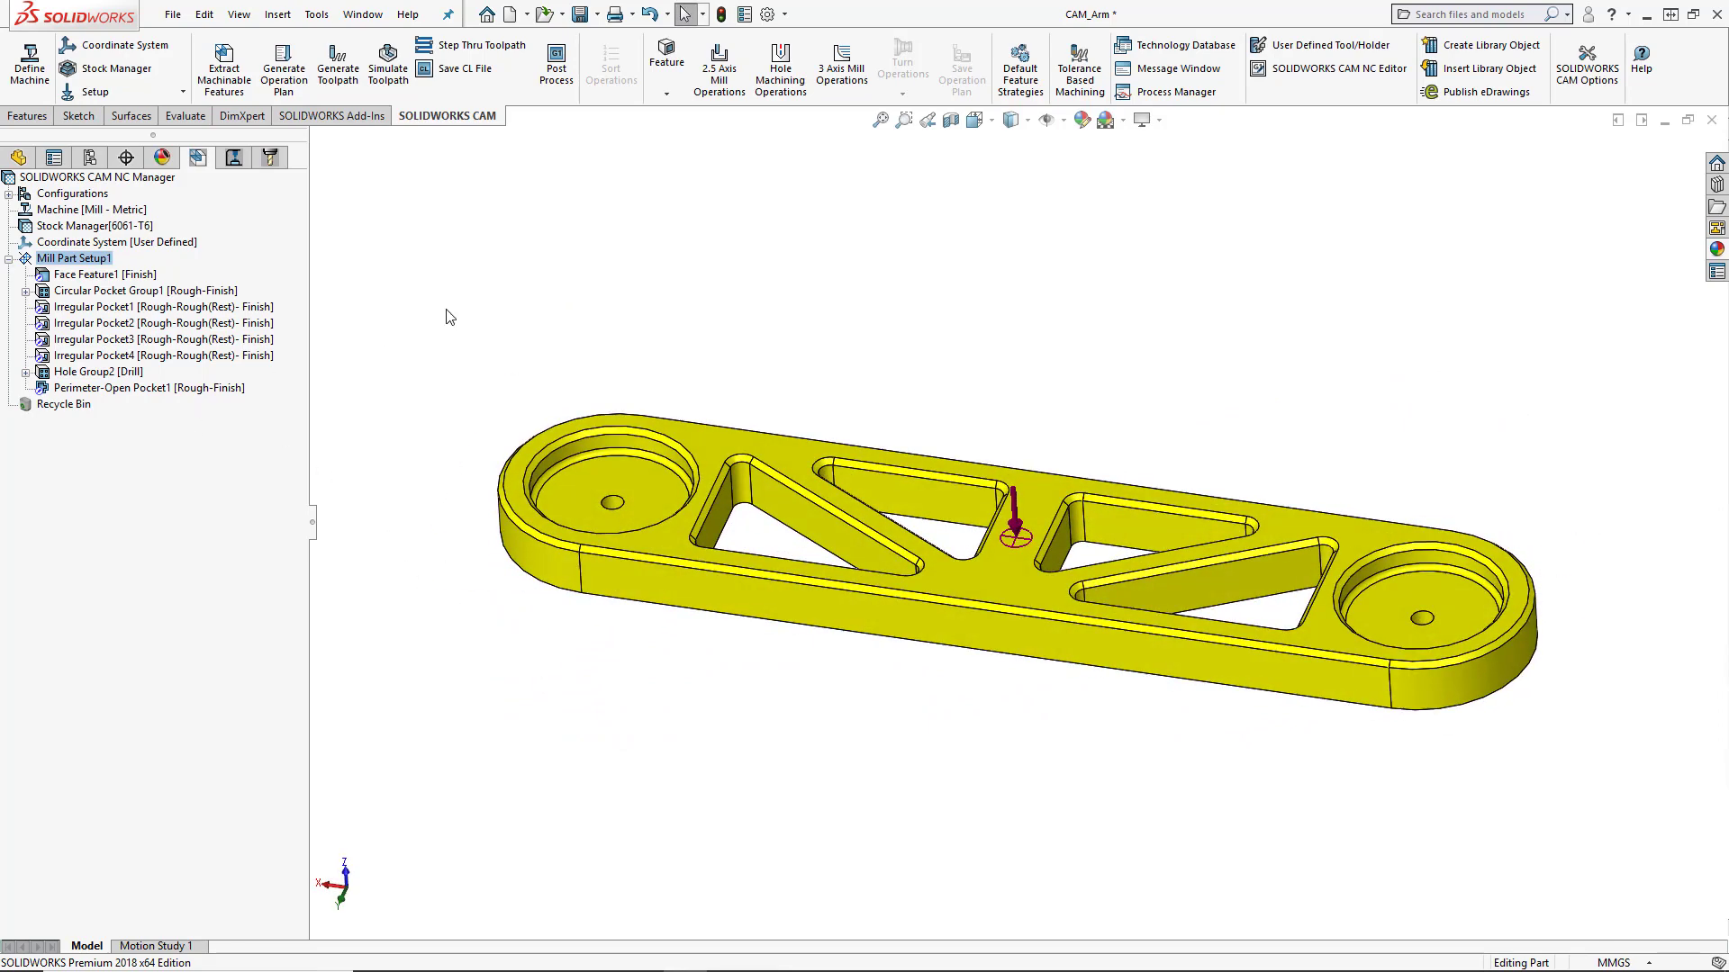
# - Reselect Mill Part Setup1, check the new feature types, and open its context menu
pyautogui.click(231, 85)
pyautogui.click(67, 260)
pyautogui.click(671, 95)
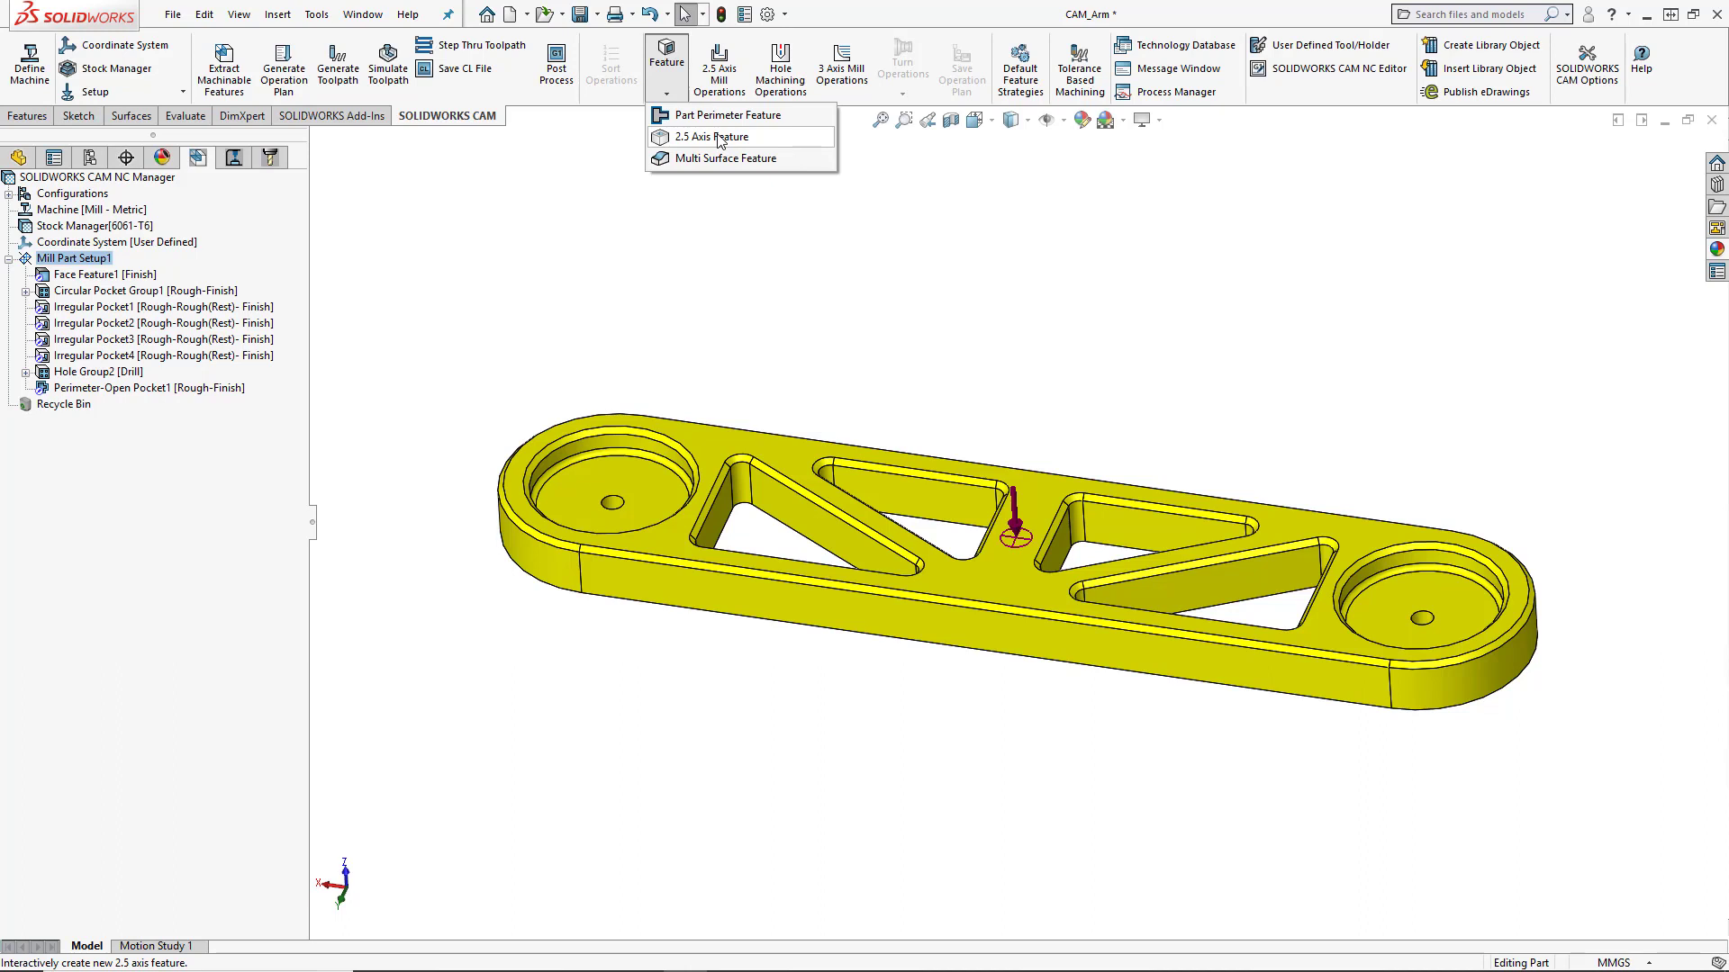
pyautogui.click(486, 266)
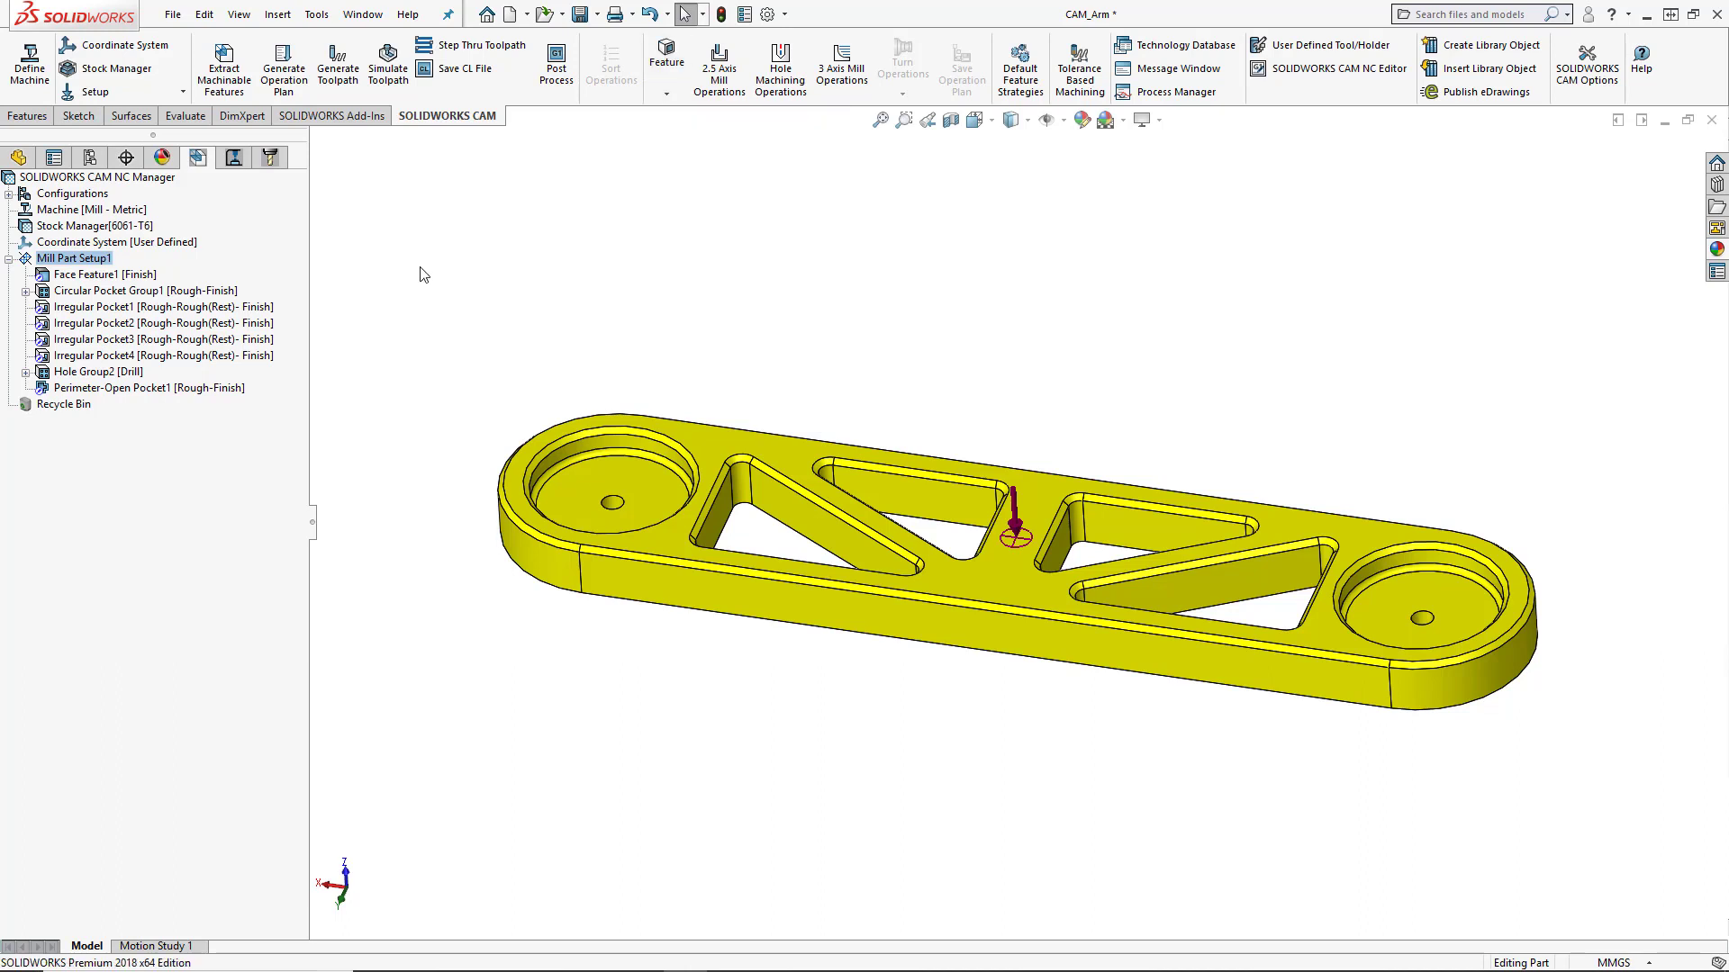
pyautogui.rightClick(86, 263)
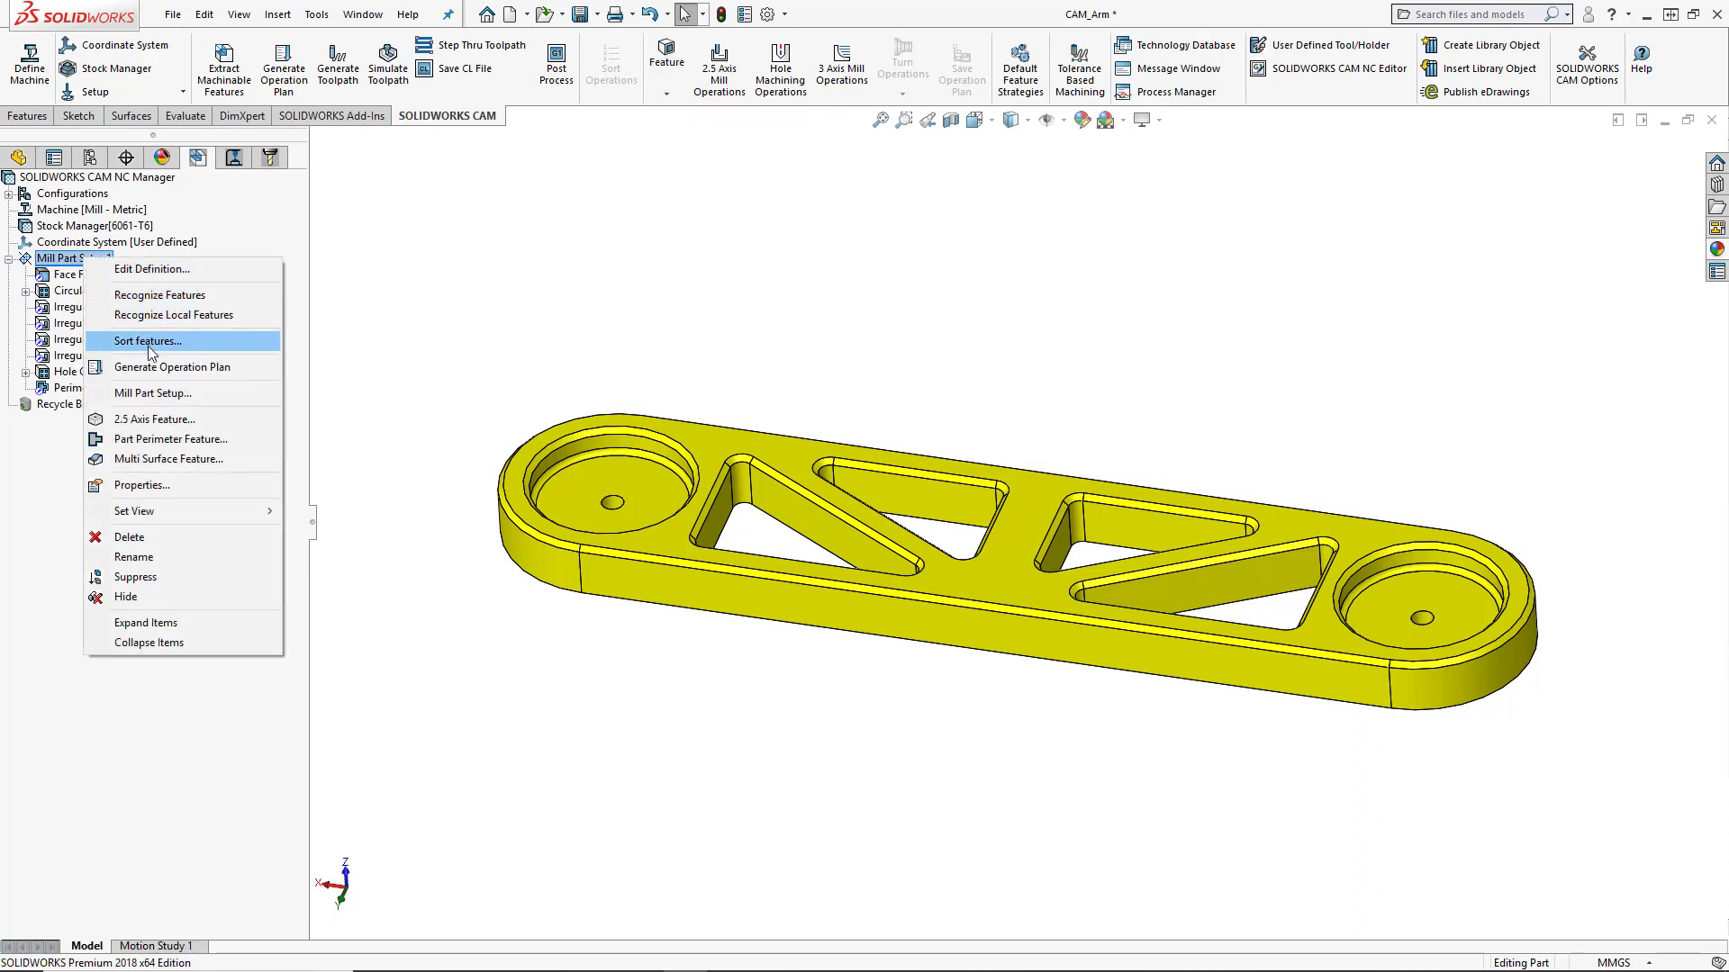
# - Create a 2.5 axis Boss feature with the outer top edge as Loop <1>
pyautogui.click(205, 425)
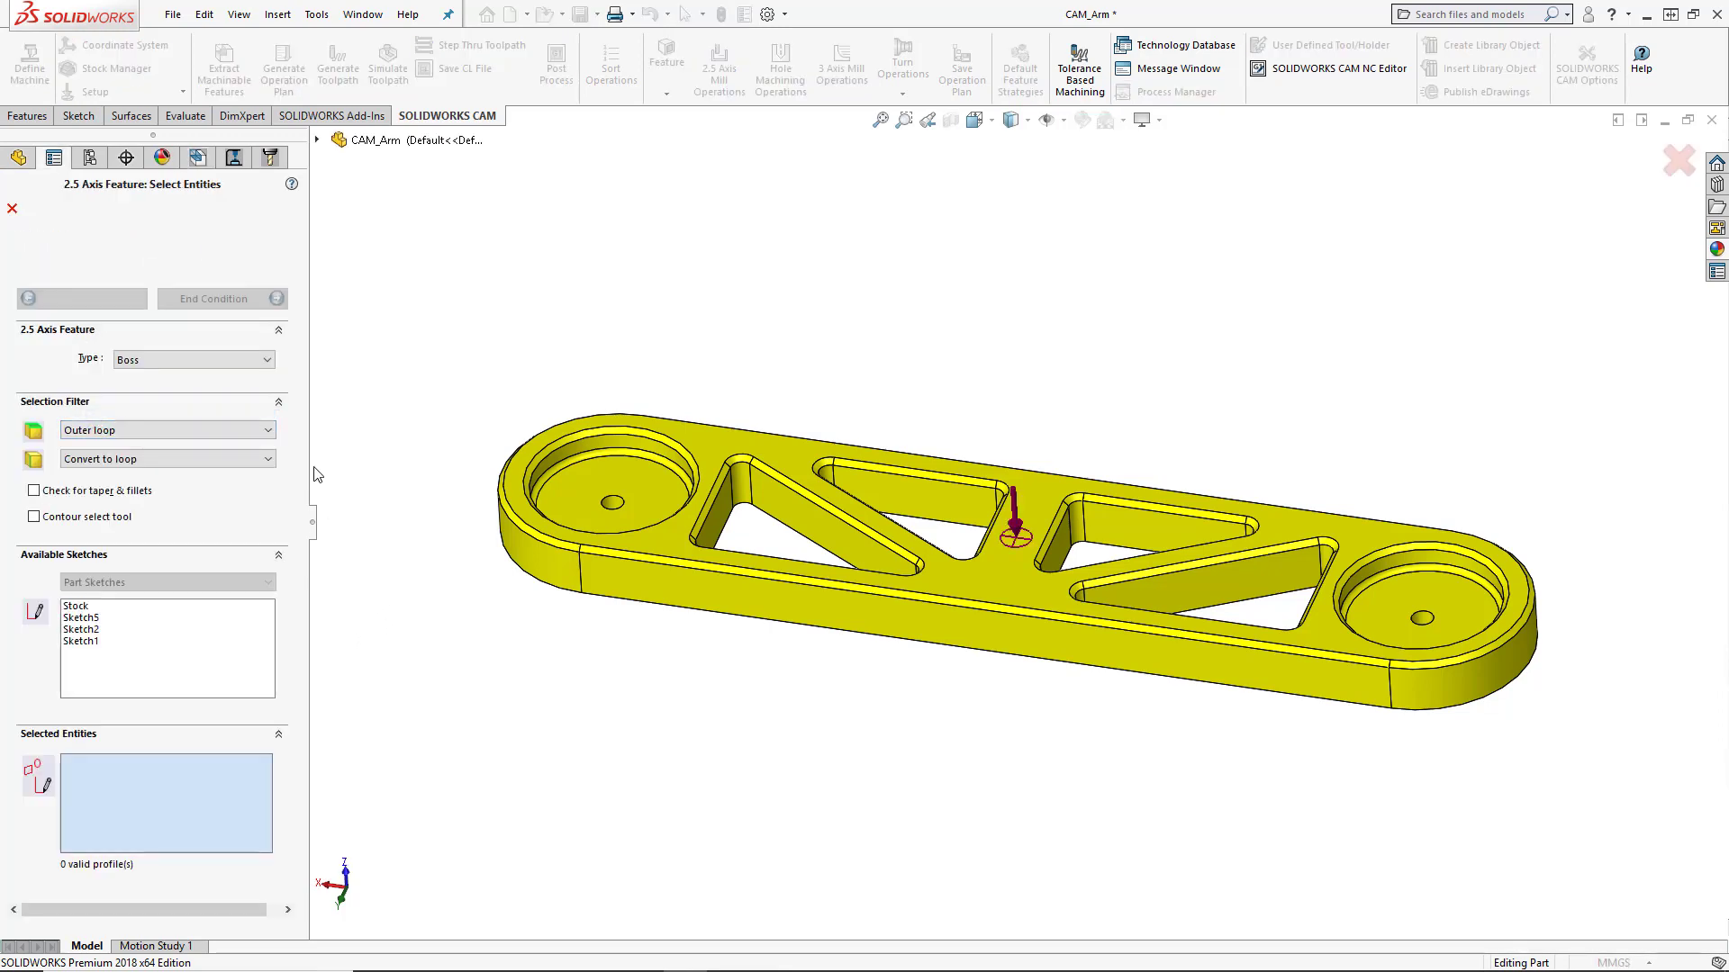
pyautogui.click(218, 360)
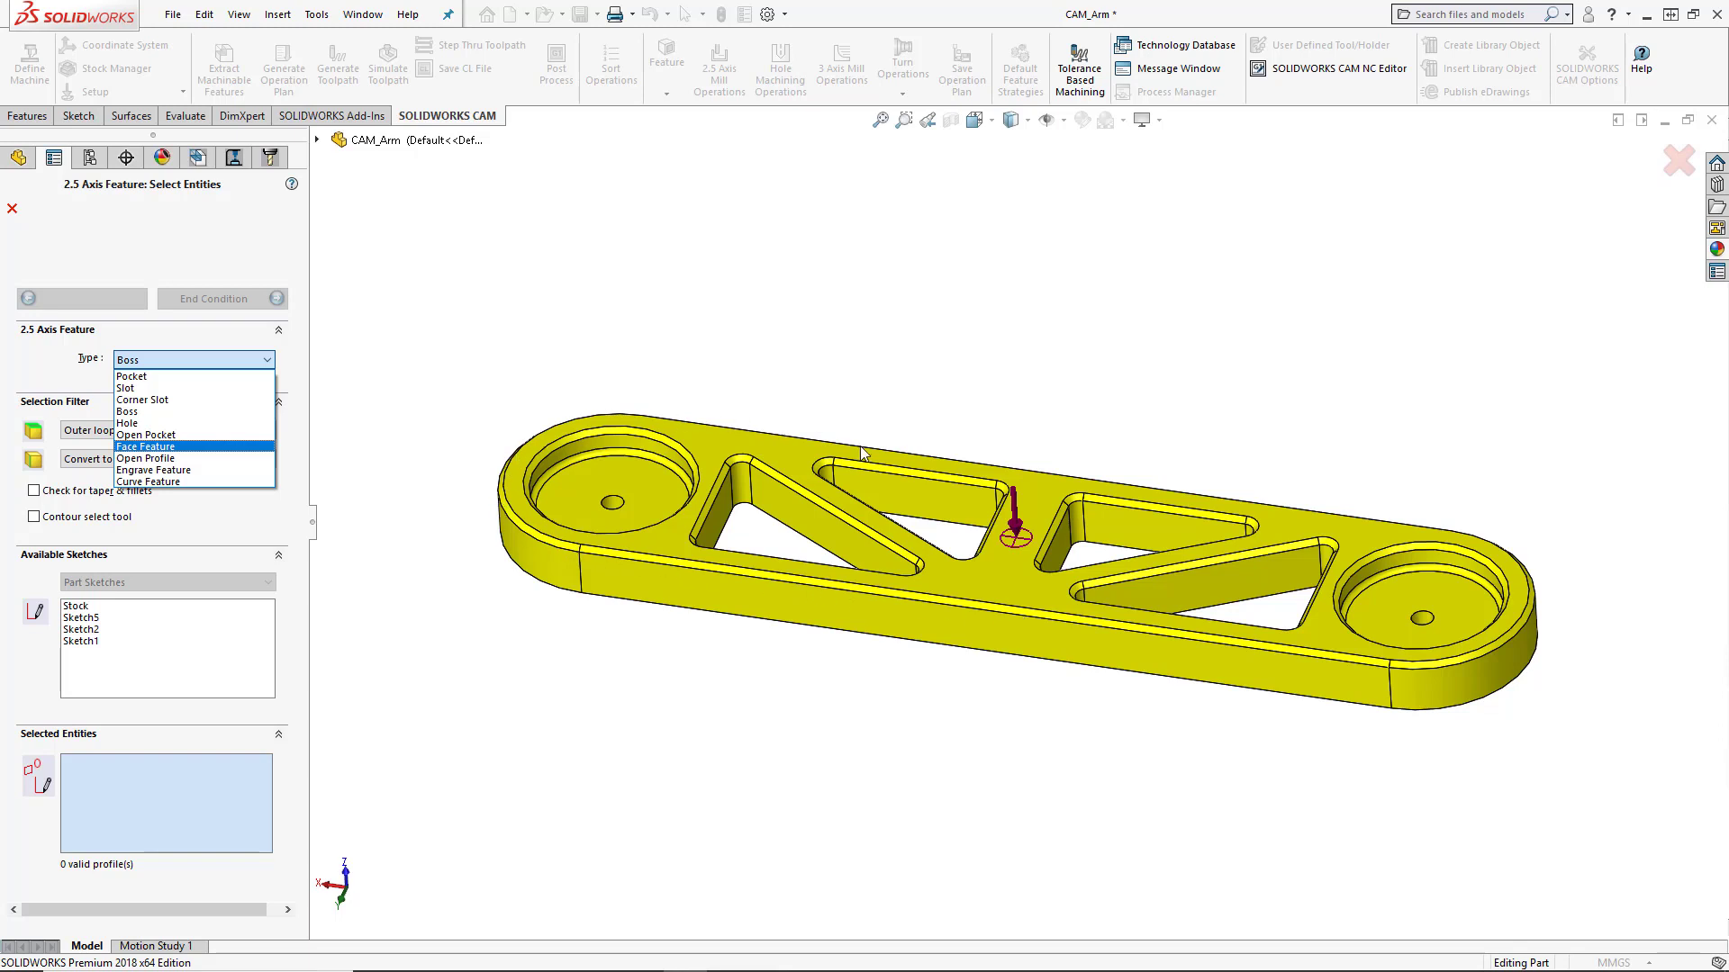
pyautogui.click(155, 416)
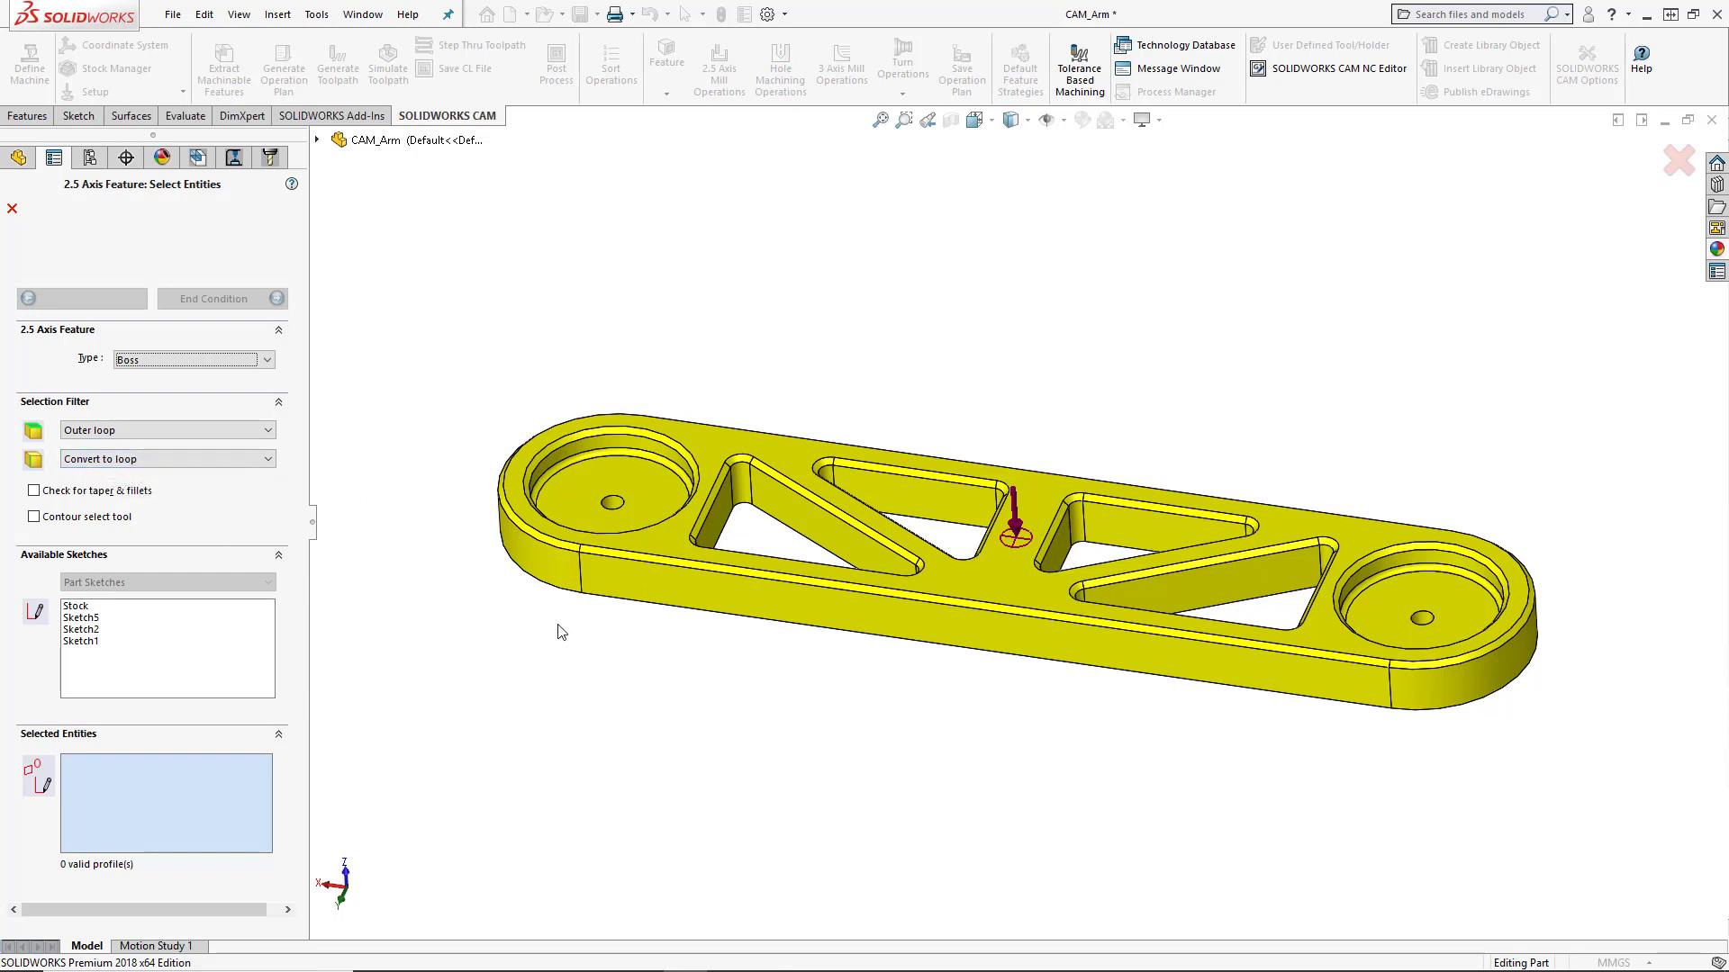
pyautogui.click(640, 553)
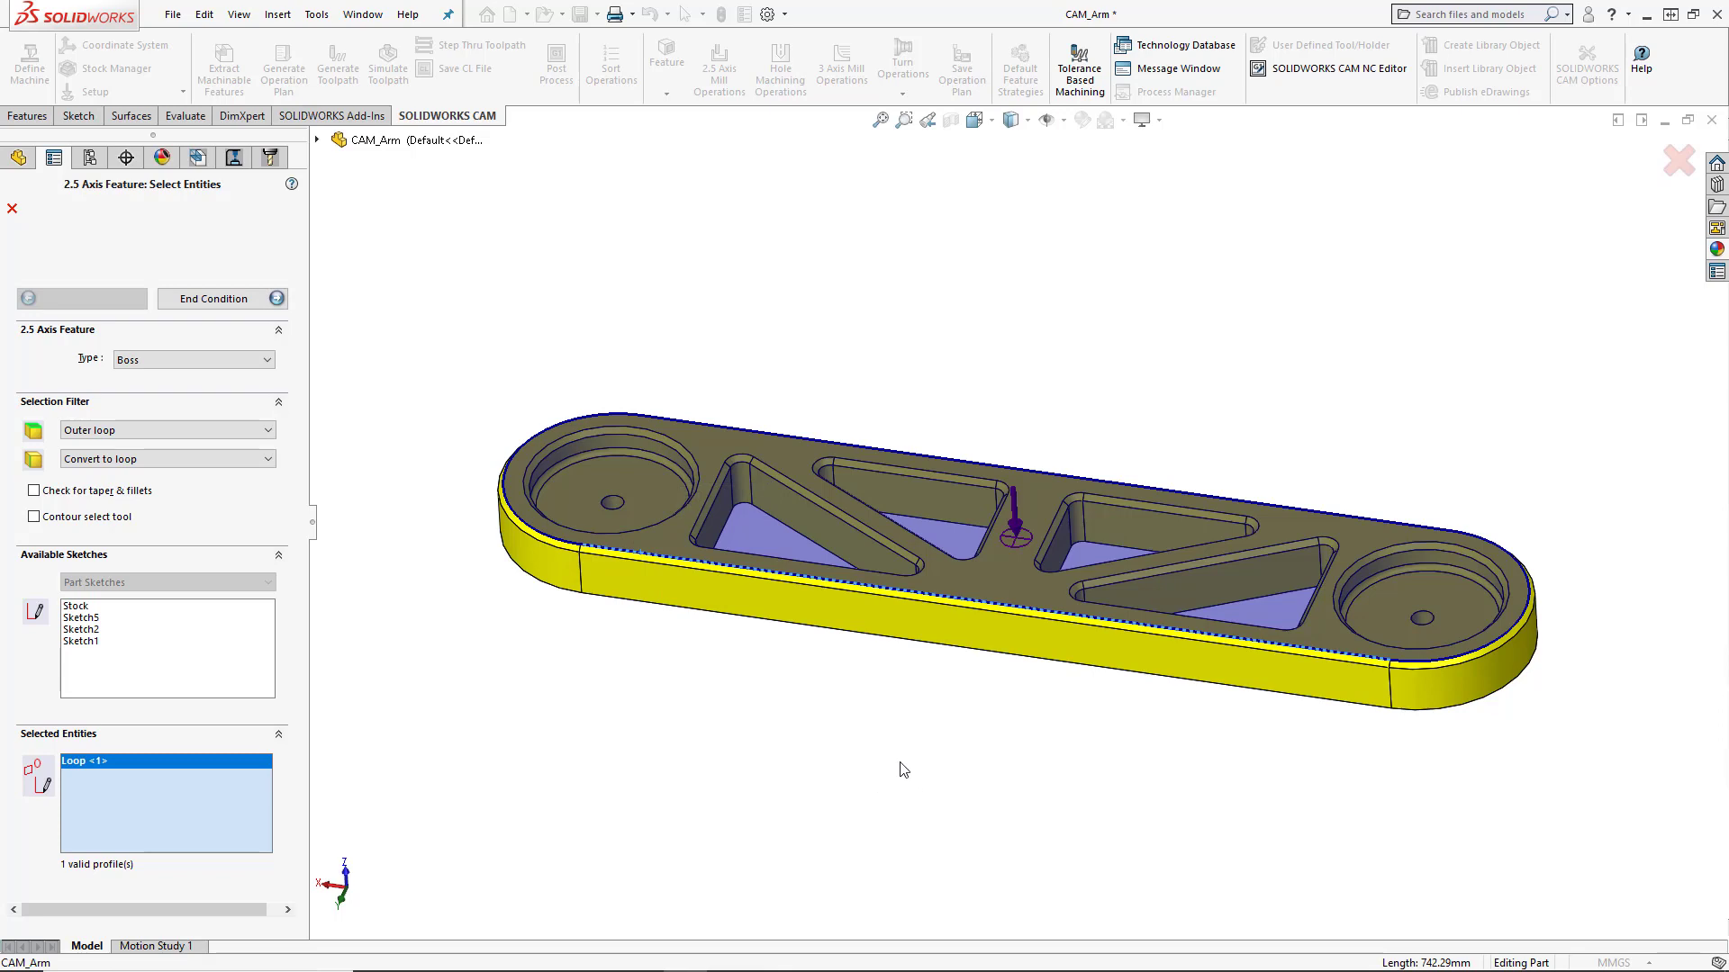
# - Set the Boss end condition to Up To Face at the bottom face, 50mm deep
pyautogui.click(212, 300)
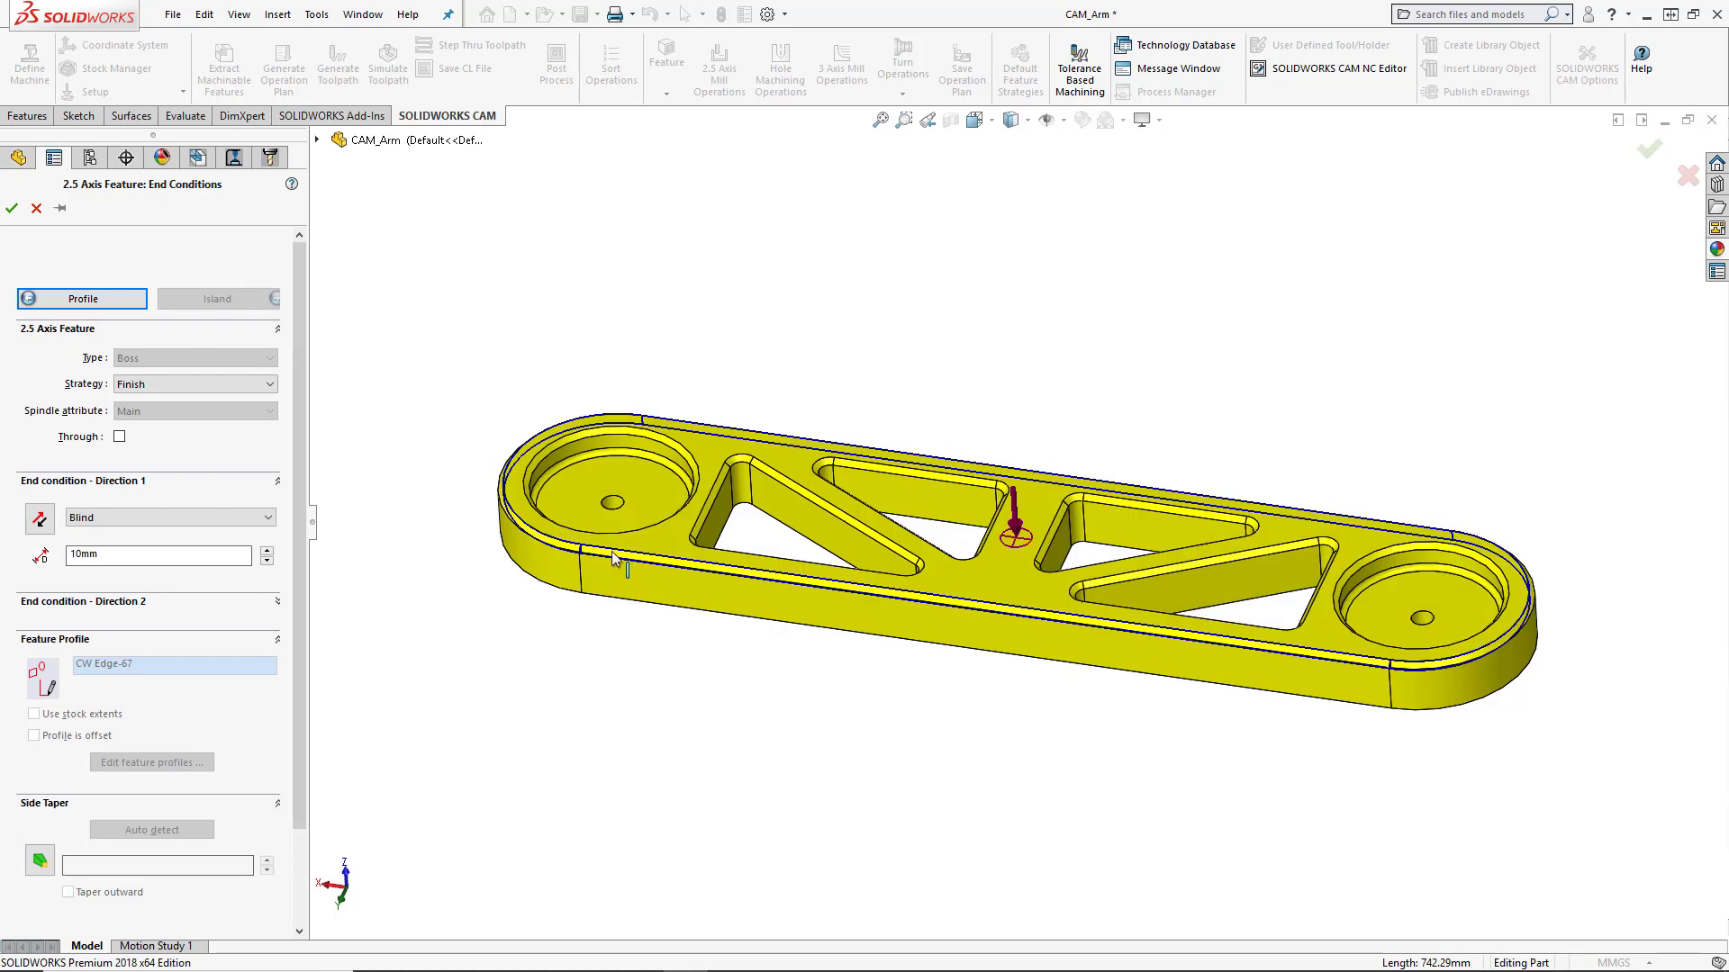
pyautogui.doubleClick(104, 558)
pyautogui.moveTo(526, 693); pyautogui.dragTo(610, 570, button='middle')
pyautogui.scroll(-5, 610, 571)
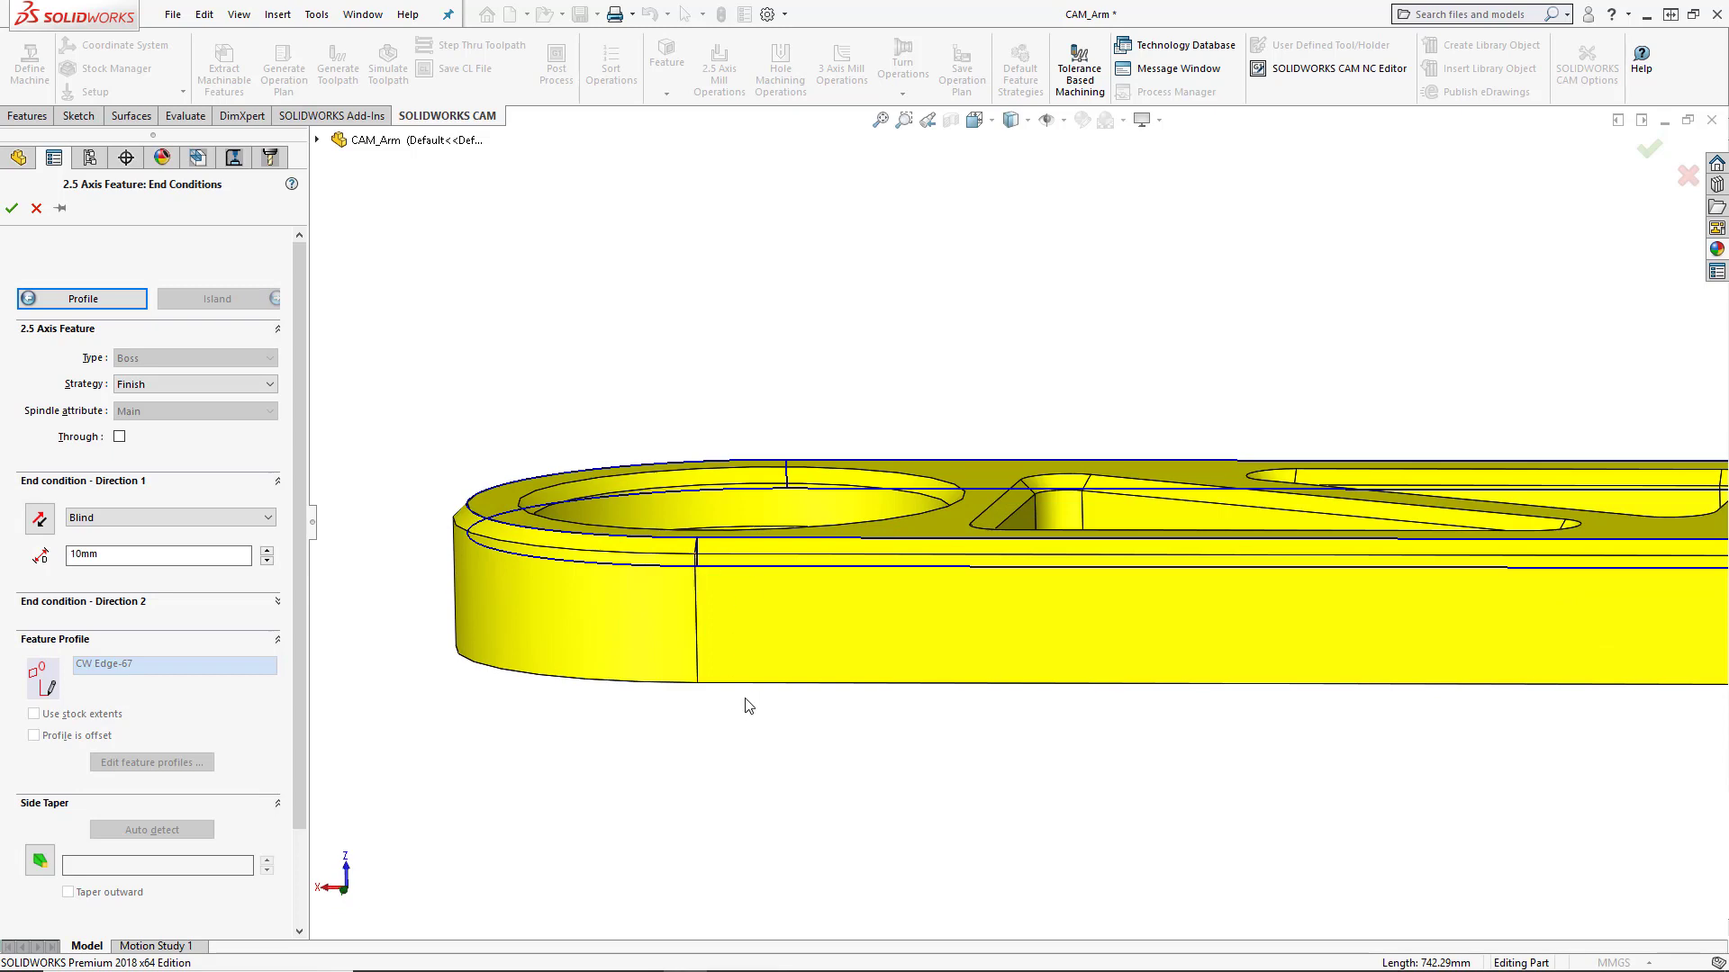
pyautogui.moveTo(745, 706); pyautogui.dragTo(760, 753, button='middle')
pyautogui.click(791, 753)
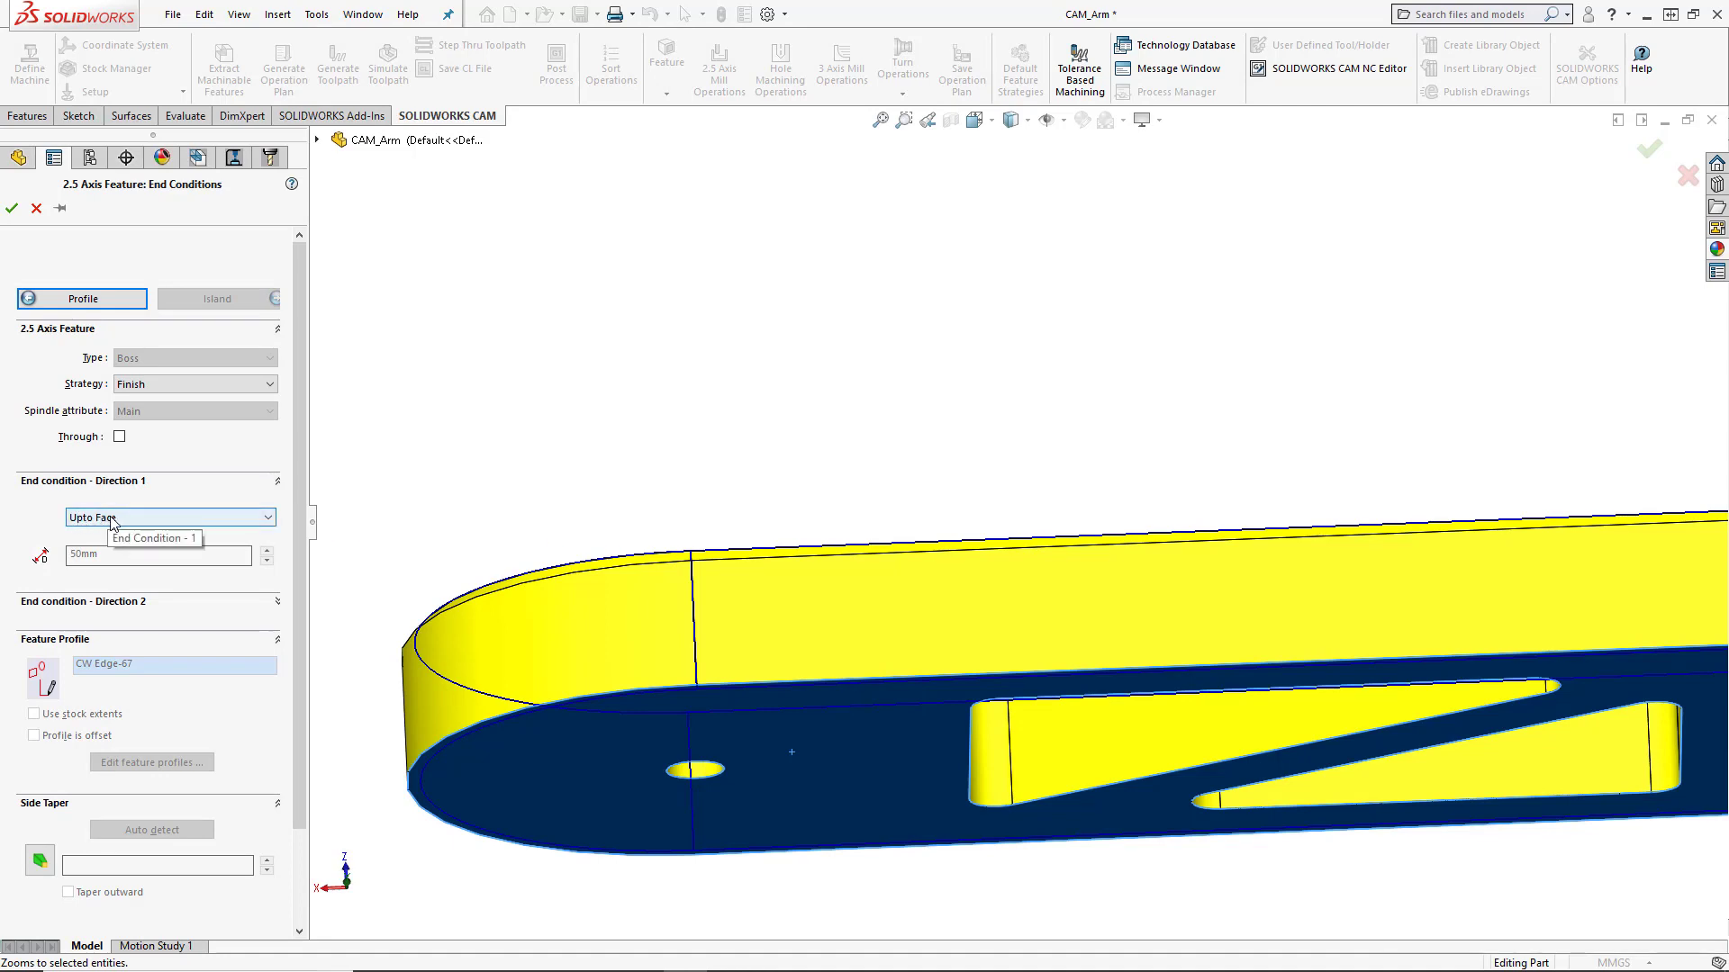
pyautogui.moveTo(683, 494); pyautogui.dragTo(626, 705, button='middle')
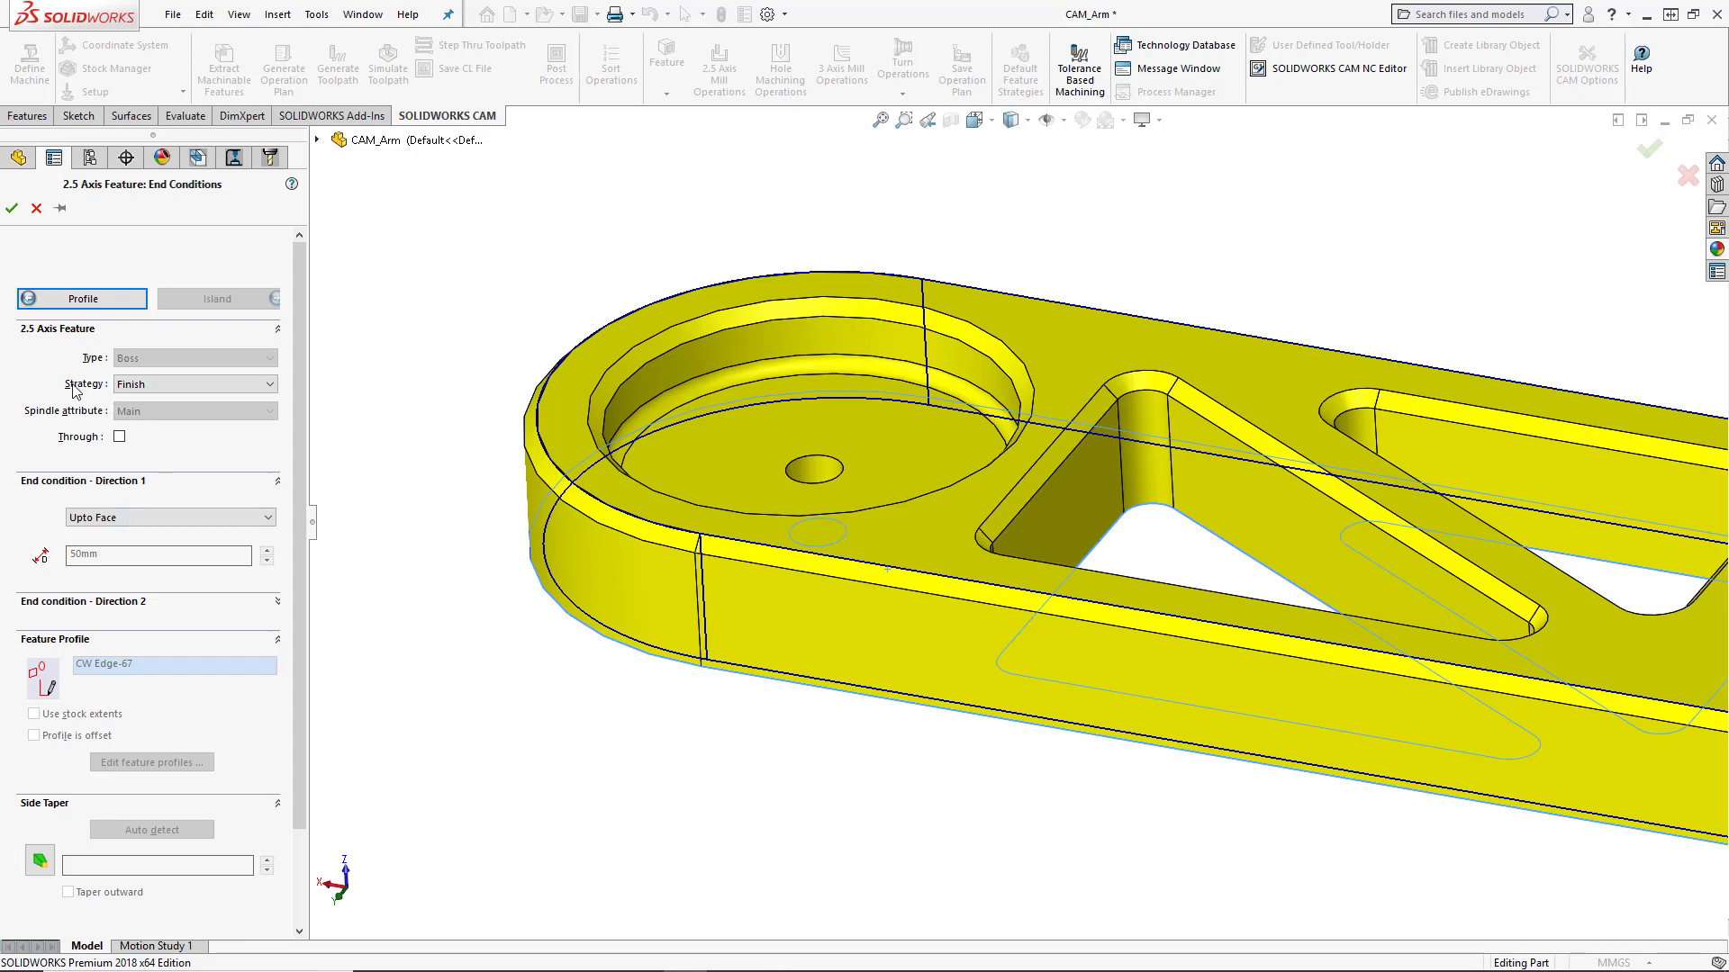
pyautogui.moveTo(162, 387)
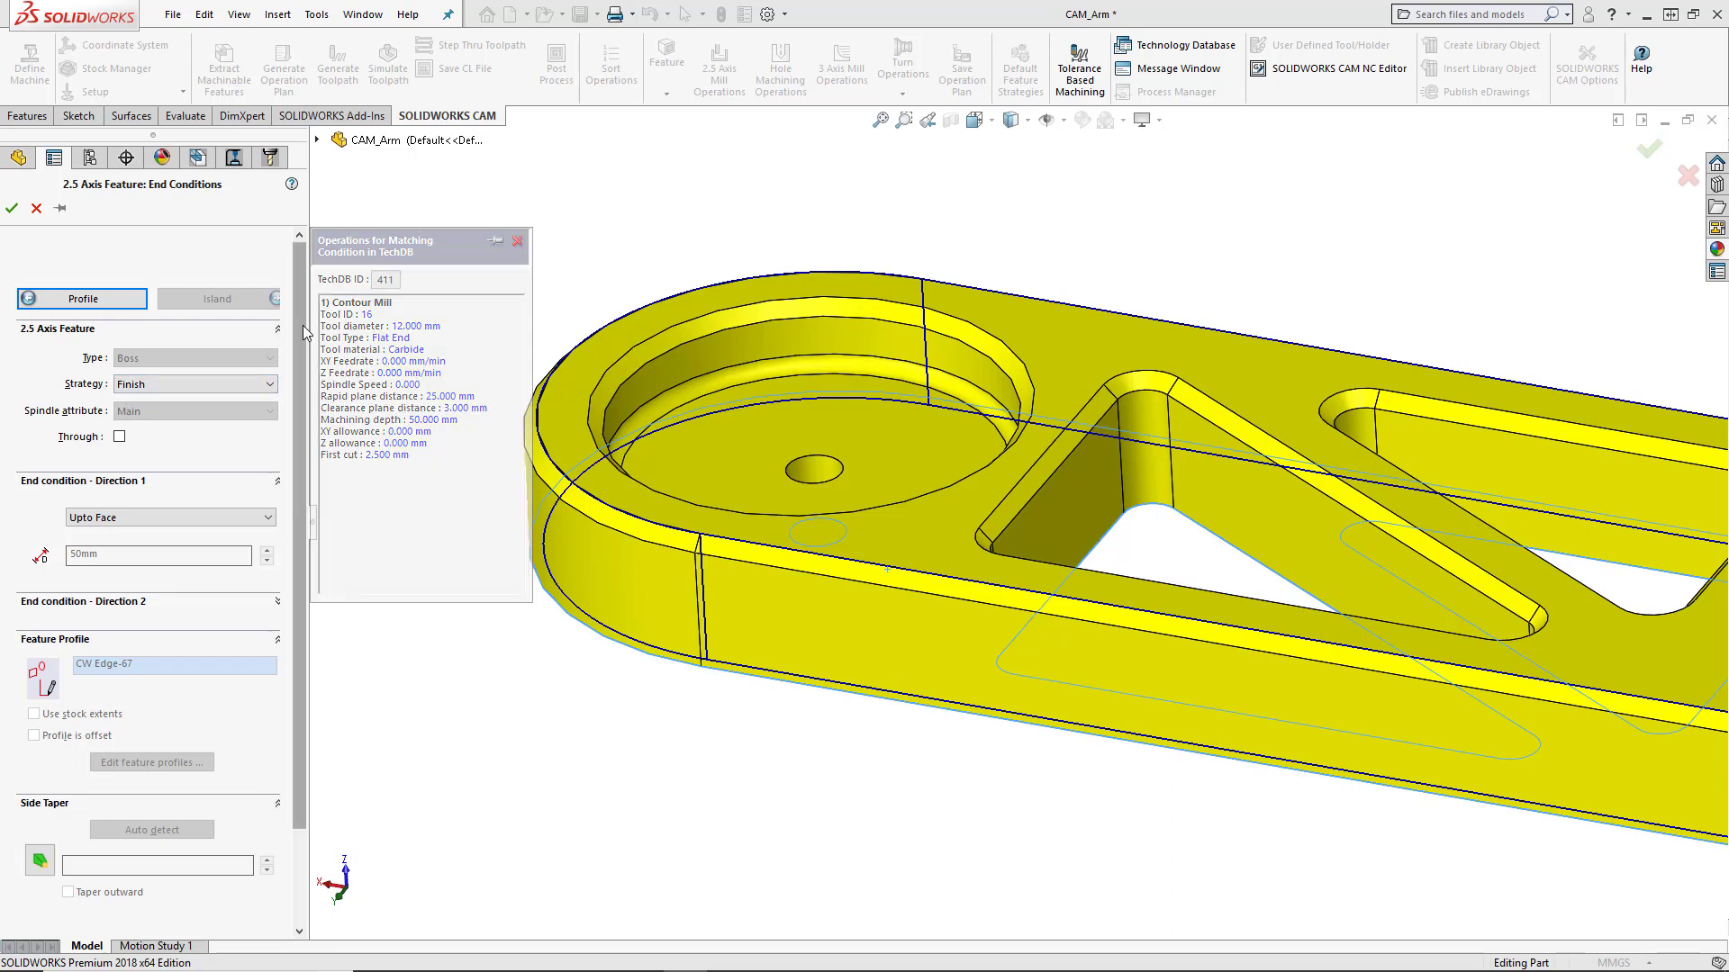
# - Confirm Obround Boss1 and generate its operation plan, adding Contour Mill10 with T03 12 Flat End
pyautogui.click(13, 209)
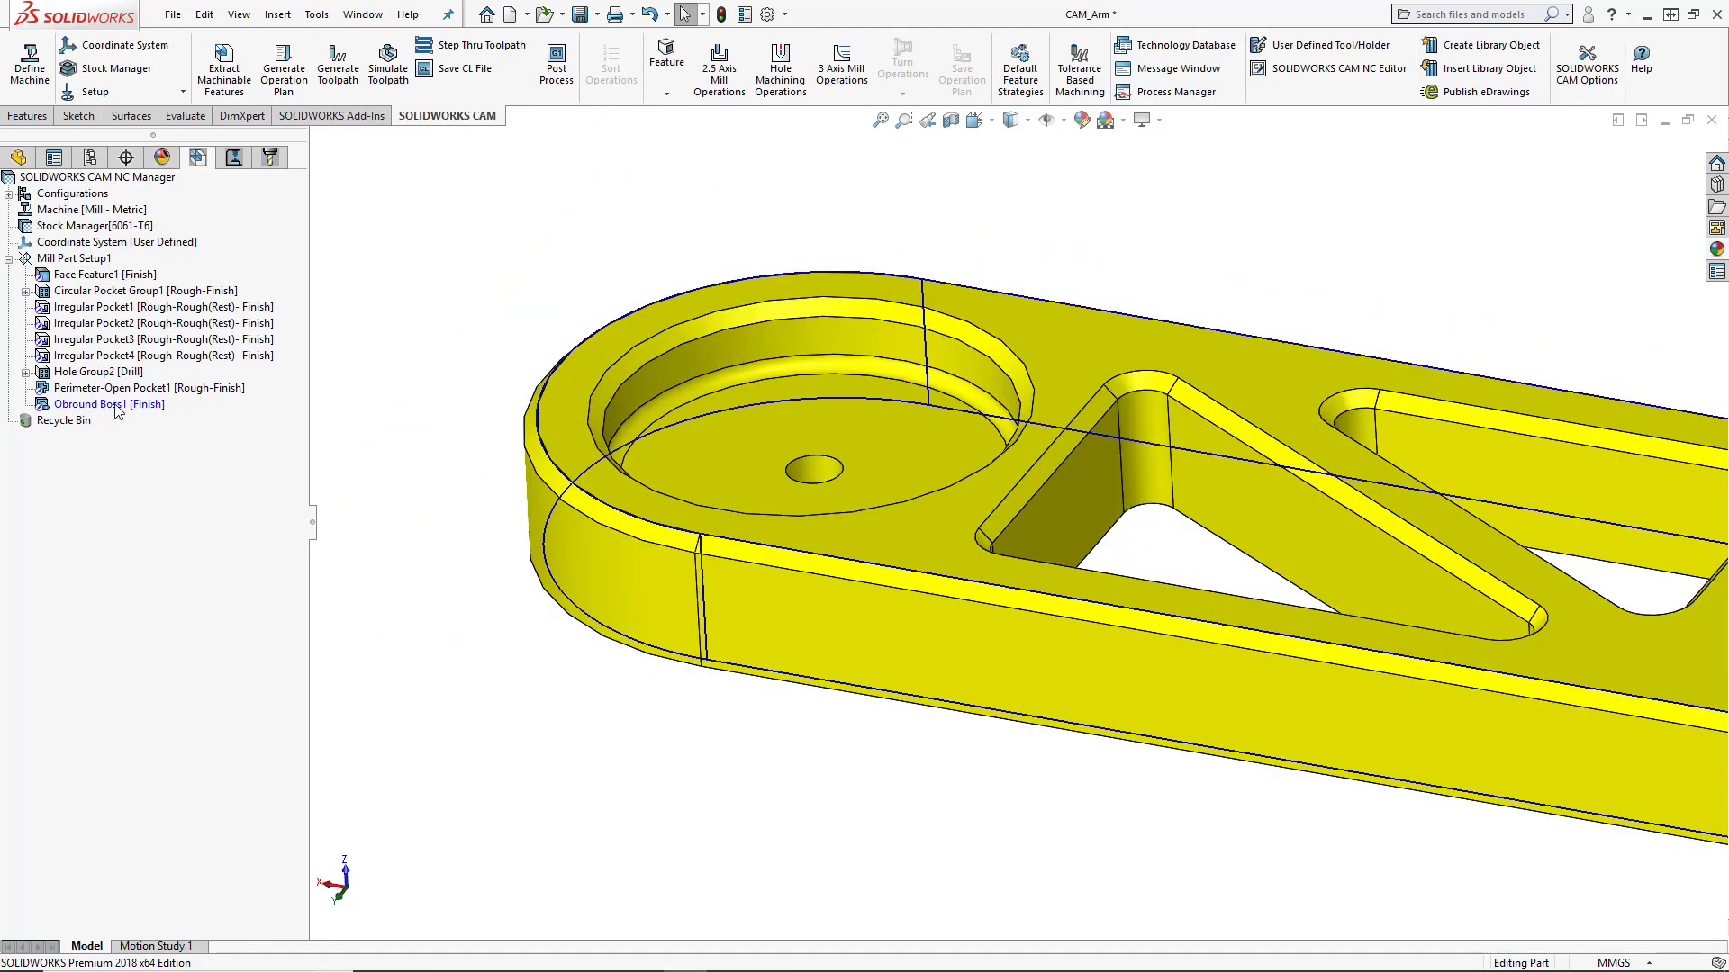
pyautogui.rightClick(118, 412)
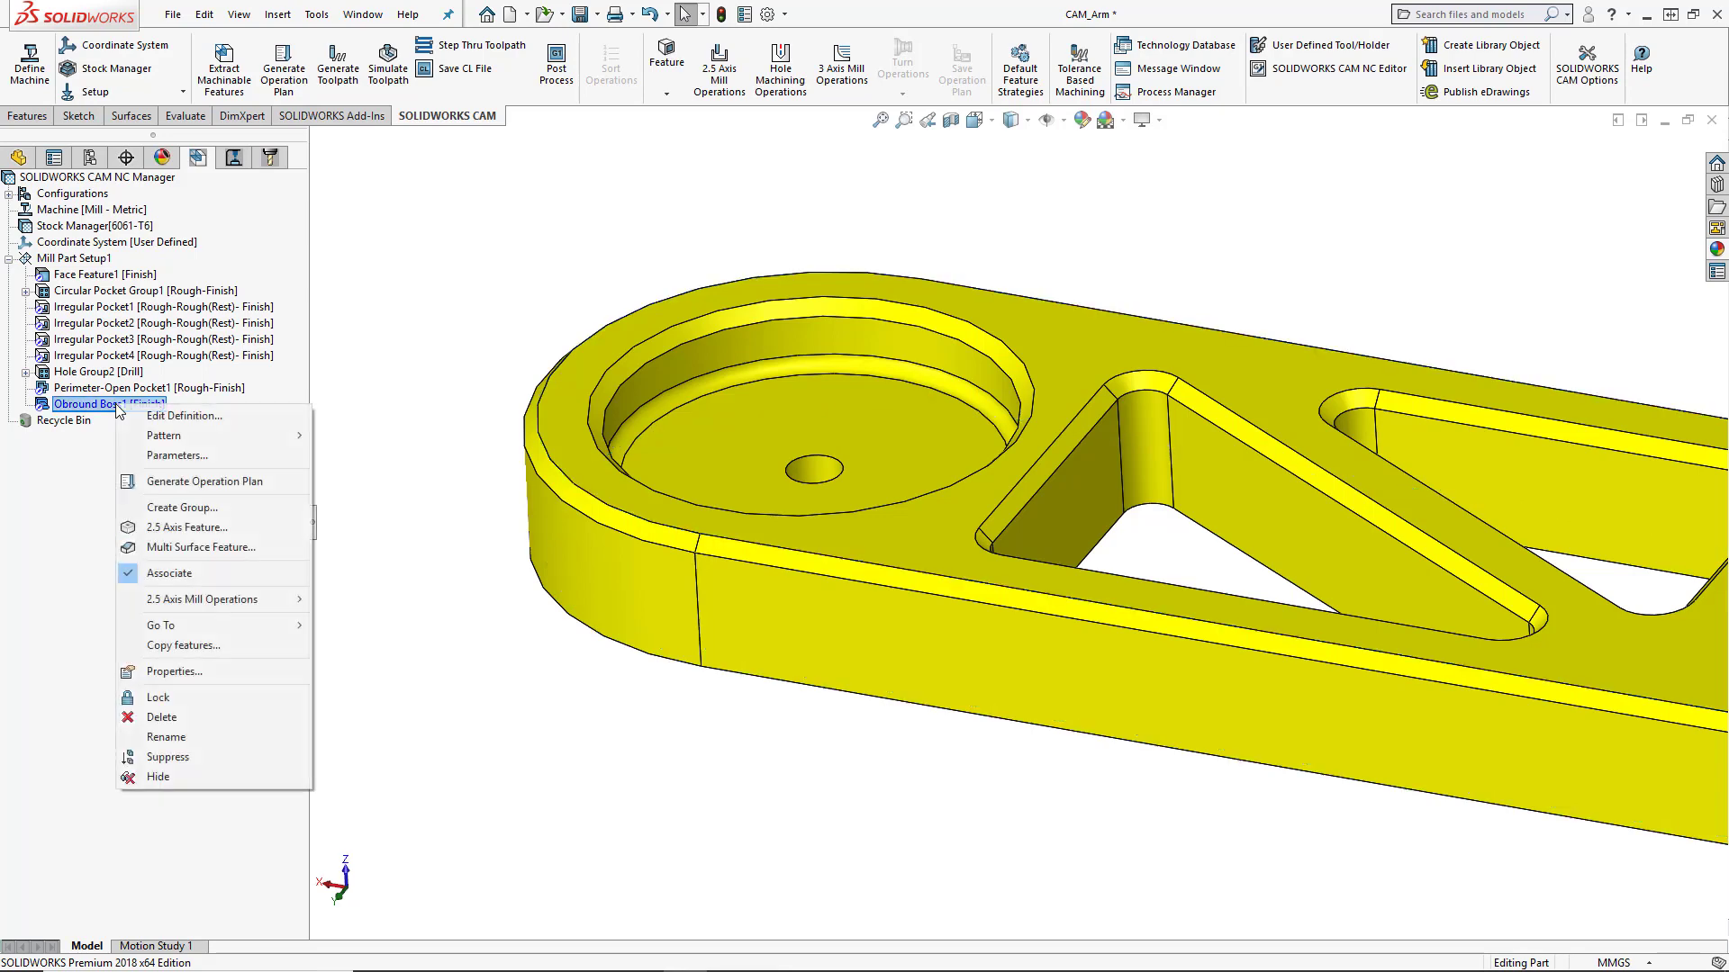
pyautogui.click(228, 491)
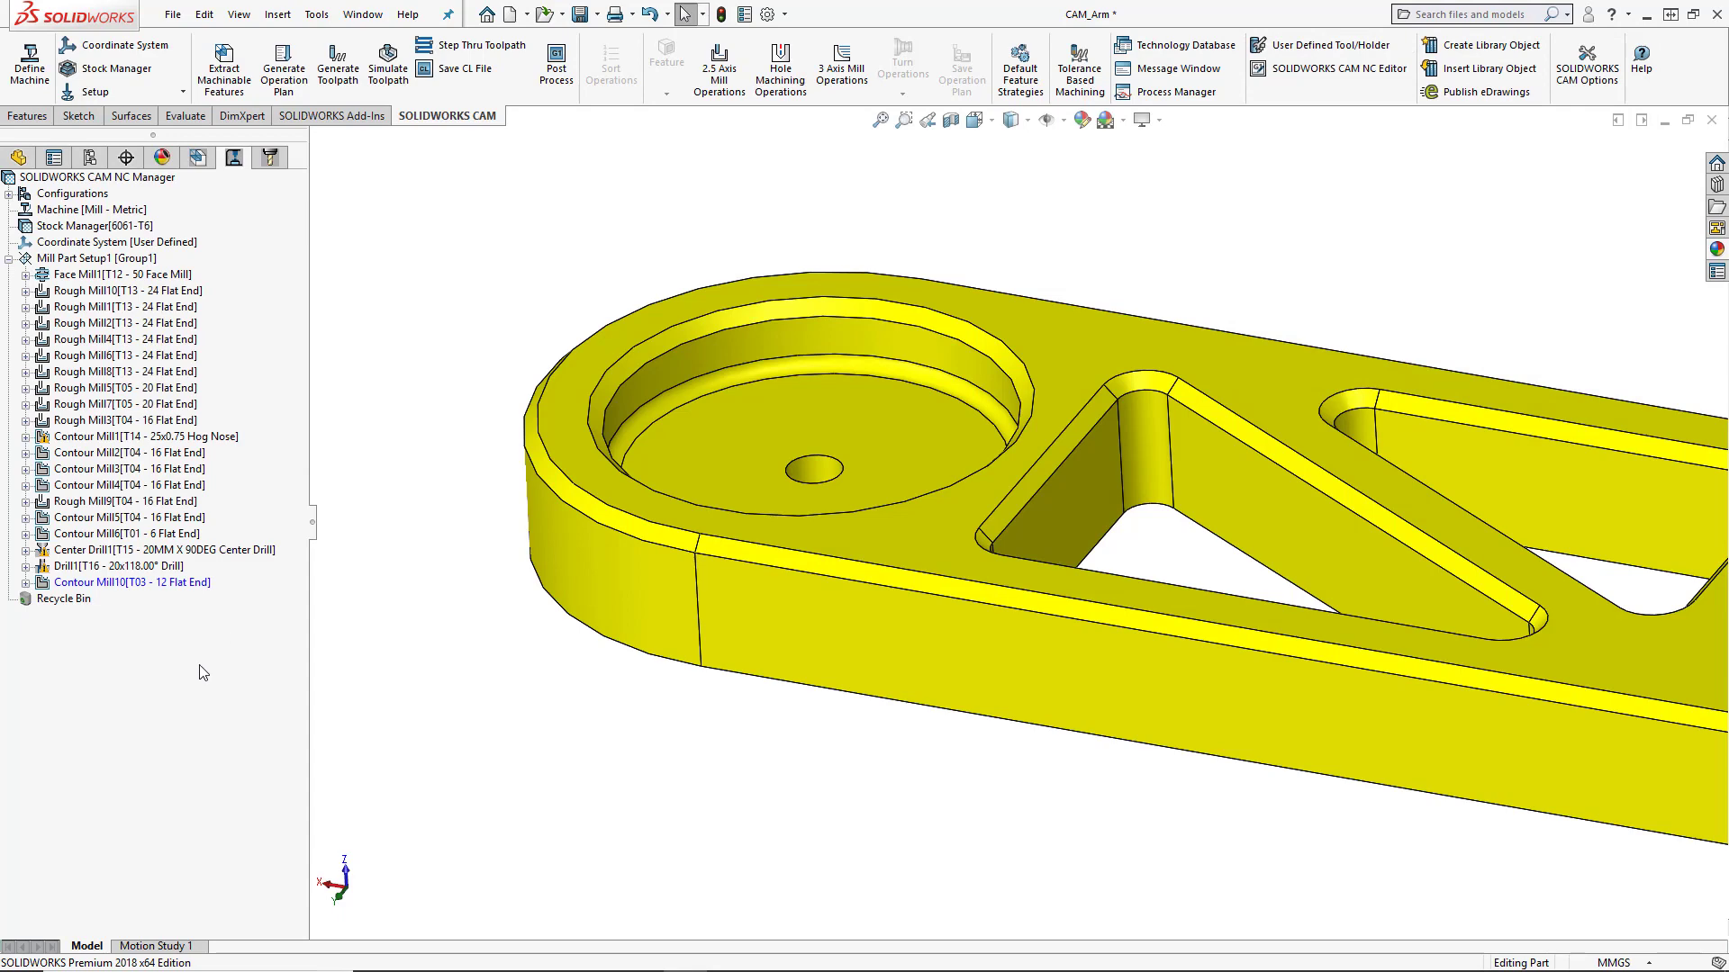
# - Generate Contour Mill10's toolpath, then edit its definition to view the 12mm flat end tool
pyautogui.rightClick(117, 583)
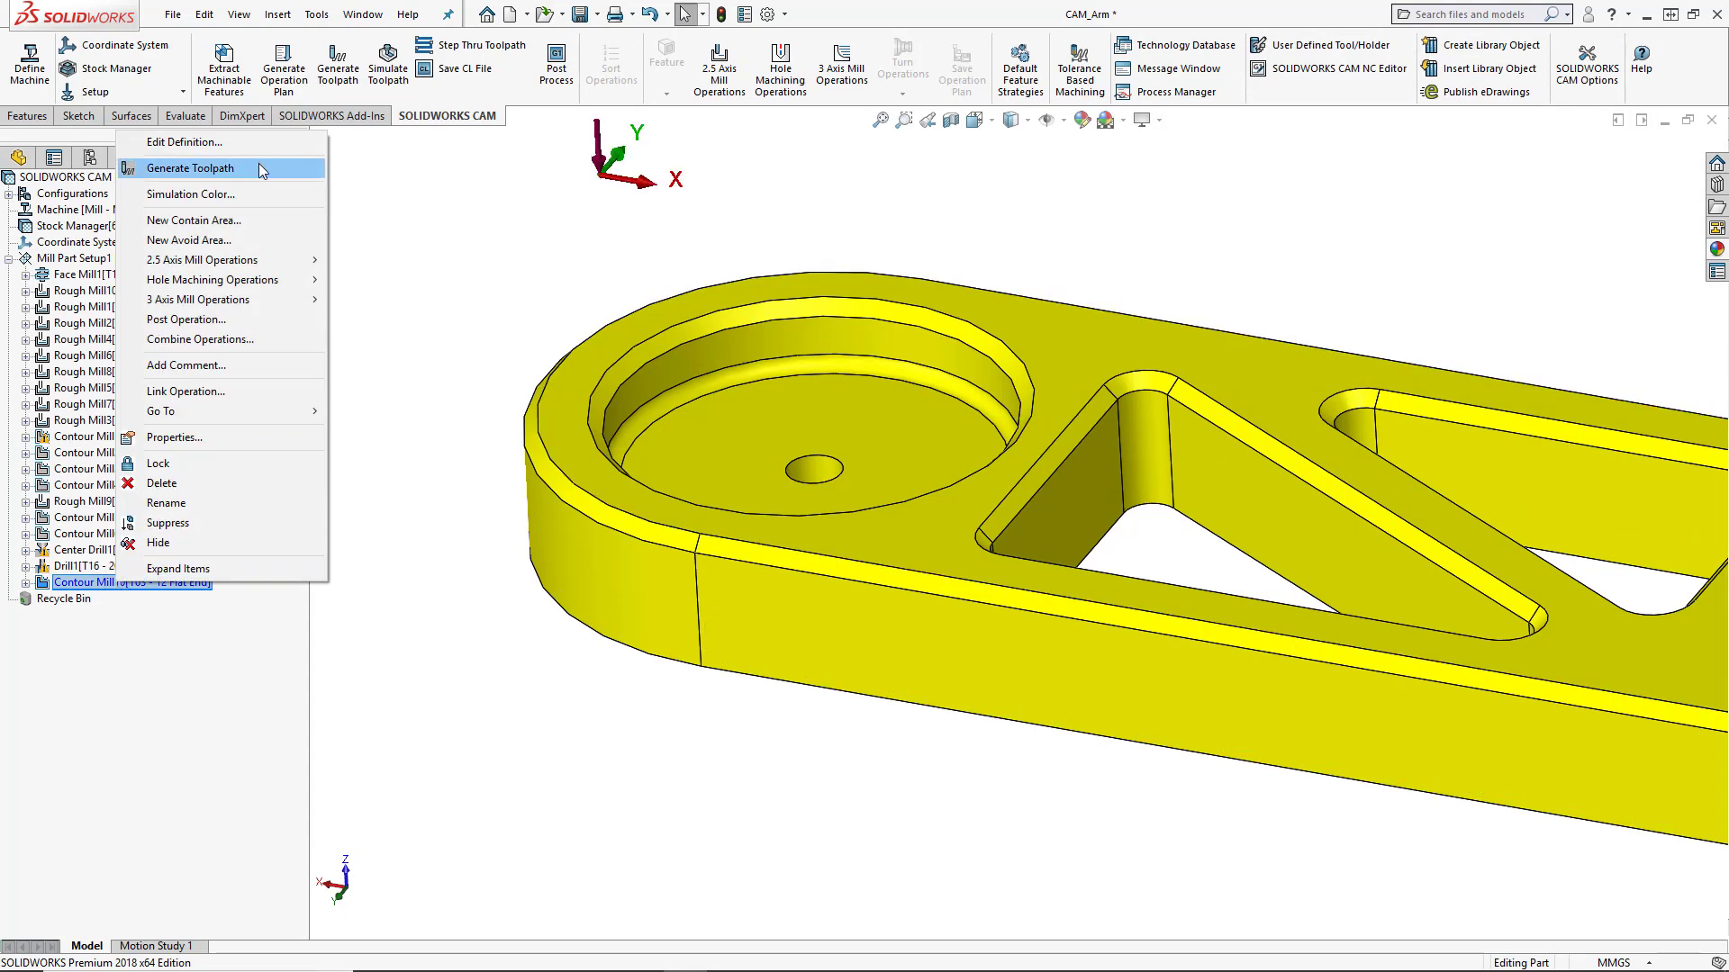
pyautogui.click(258, 169)
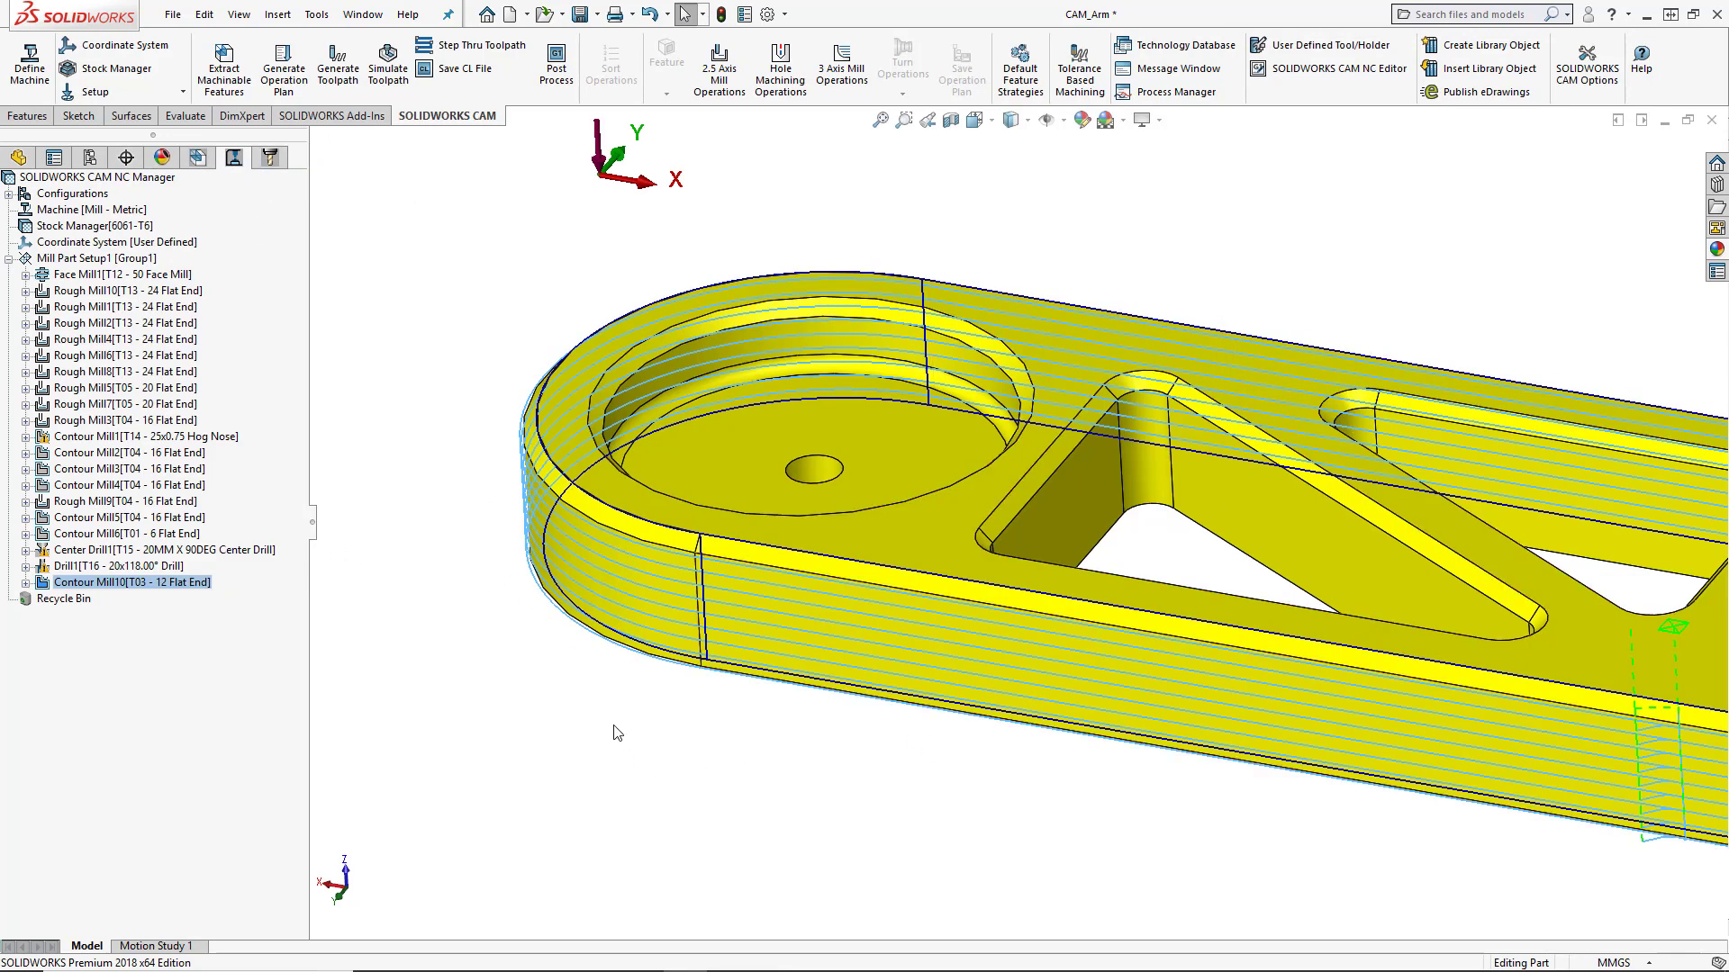
pyautogui.rightClick(115, 587)
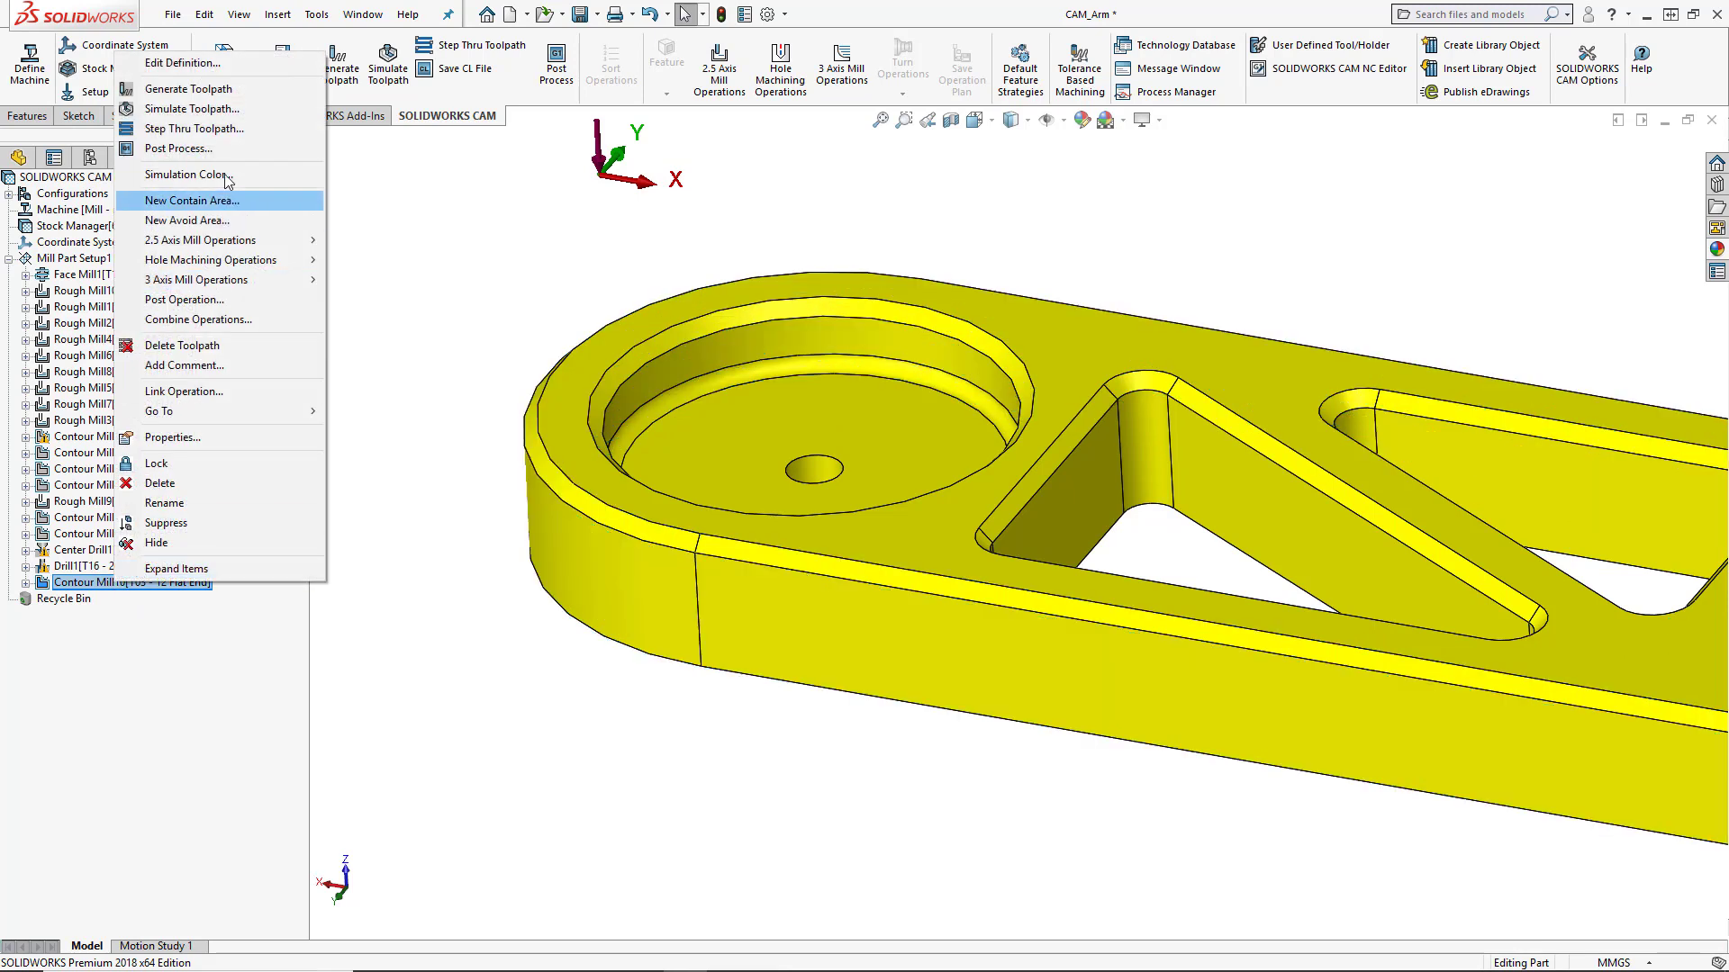
pyautogui.click(179, 63)
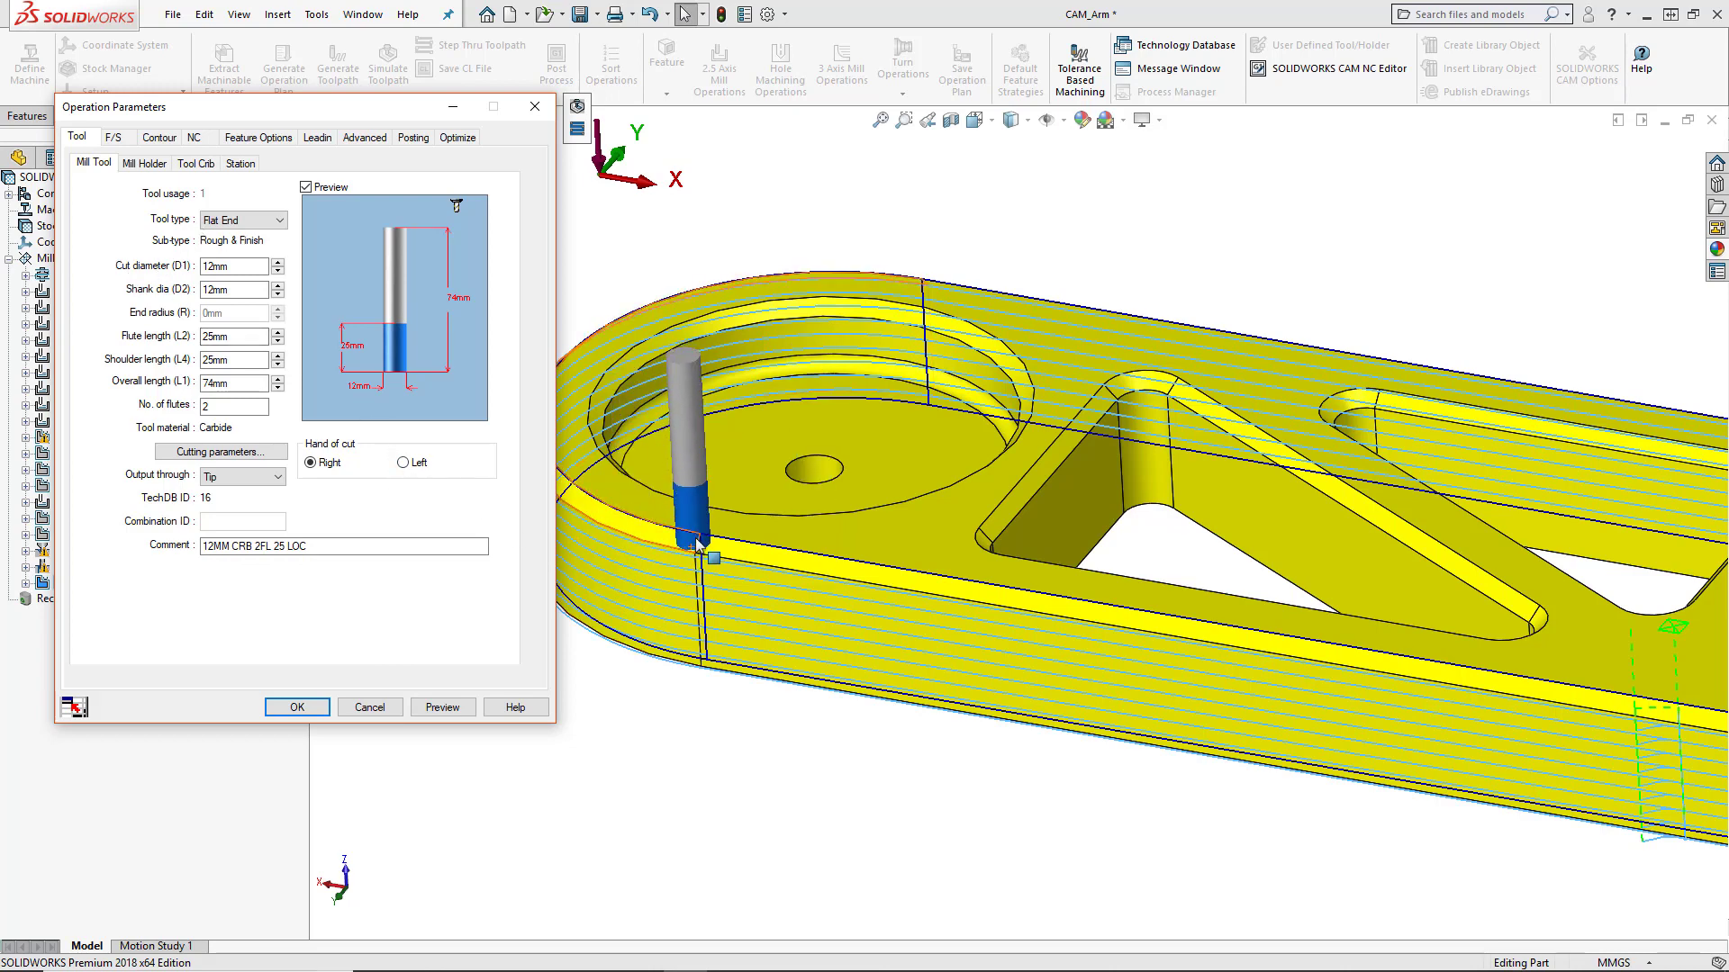
# - Add the 20mm 90° countersink tool from the countersink library to the tool crib
pyautogui.click(195, 164)
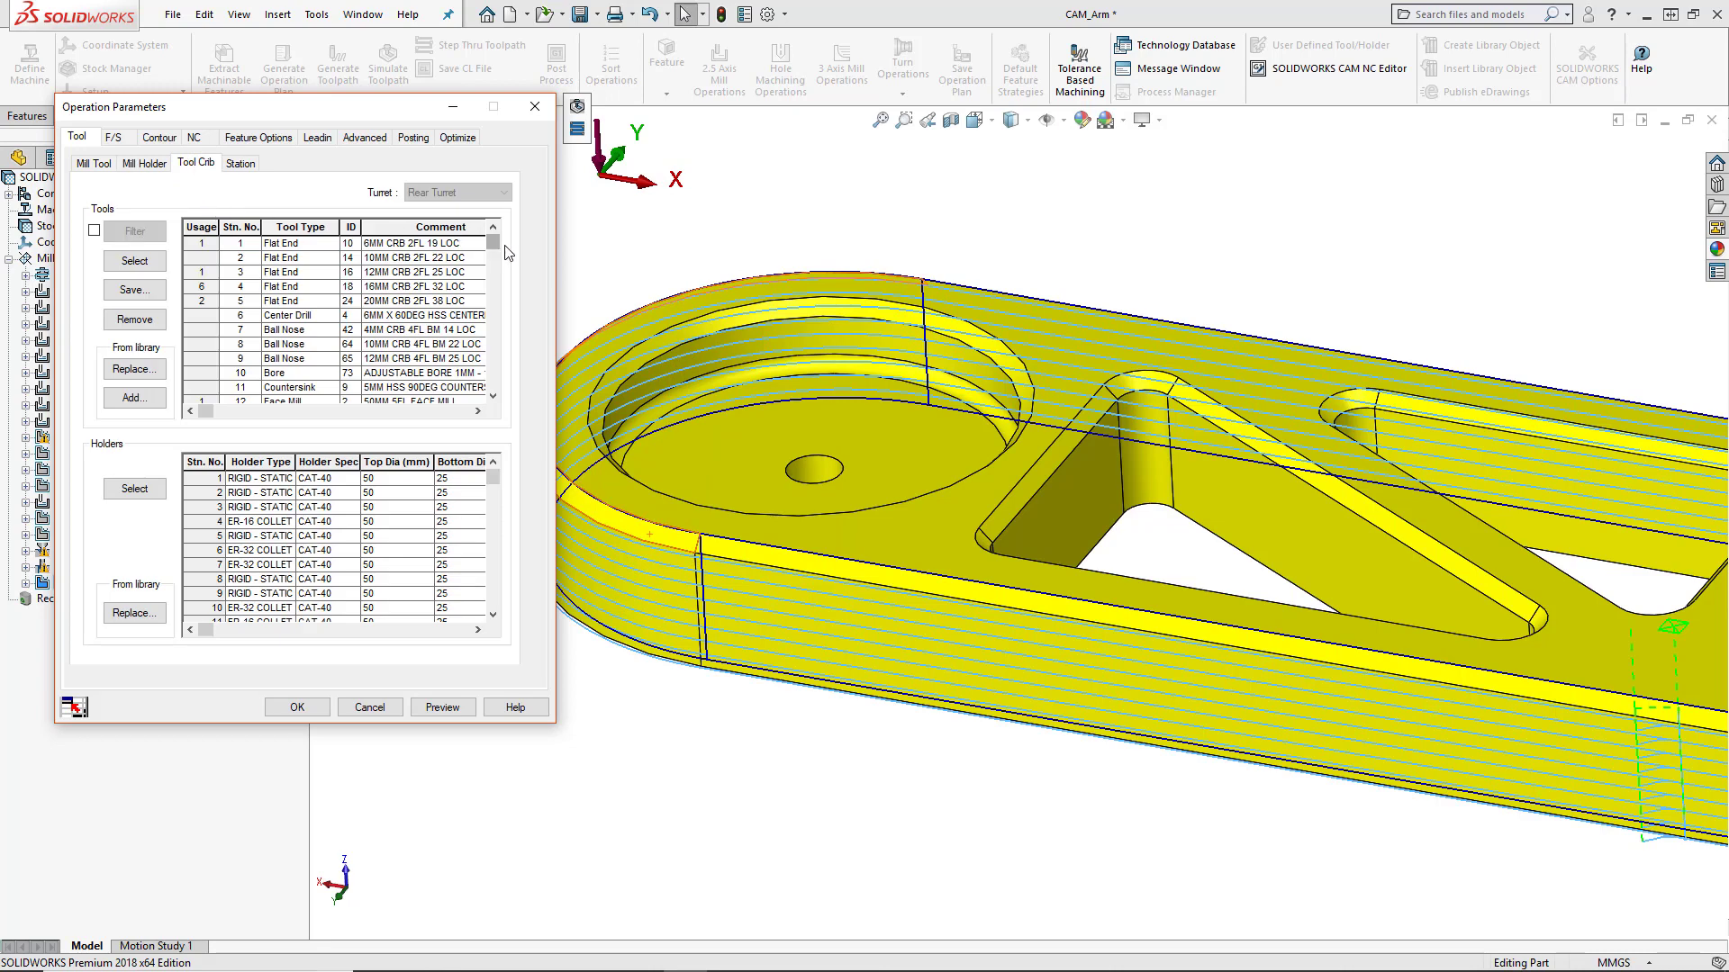
pyautogui.moveTo(496, 239); pyautogui.dragTo(480, 407)
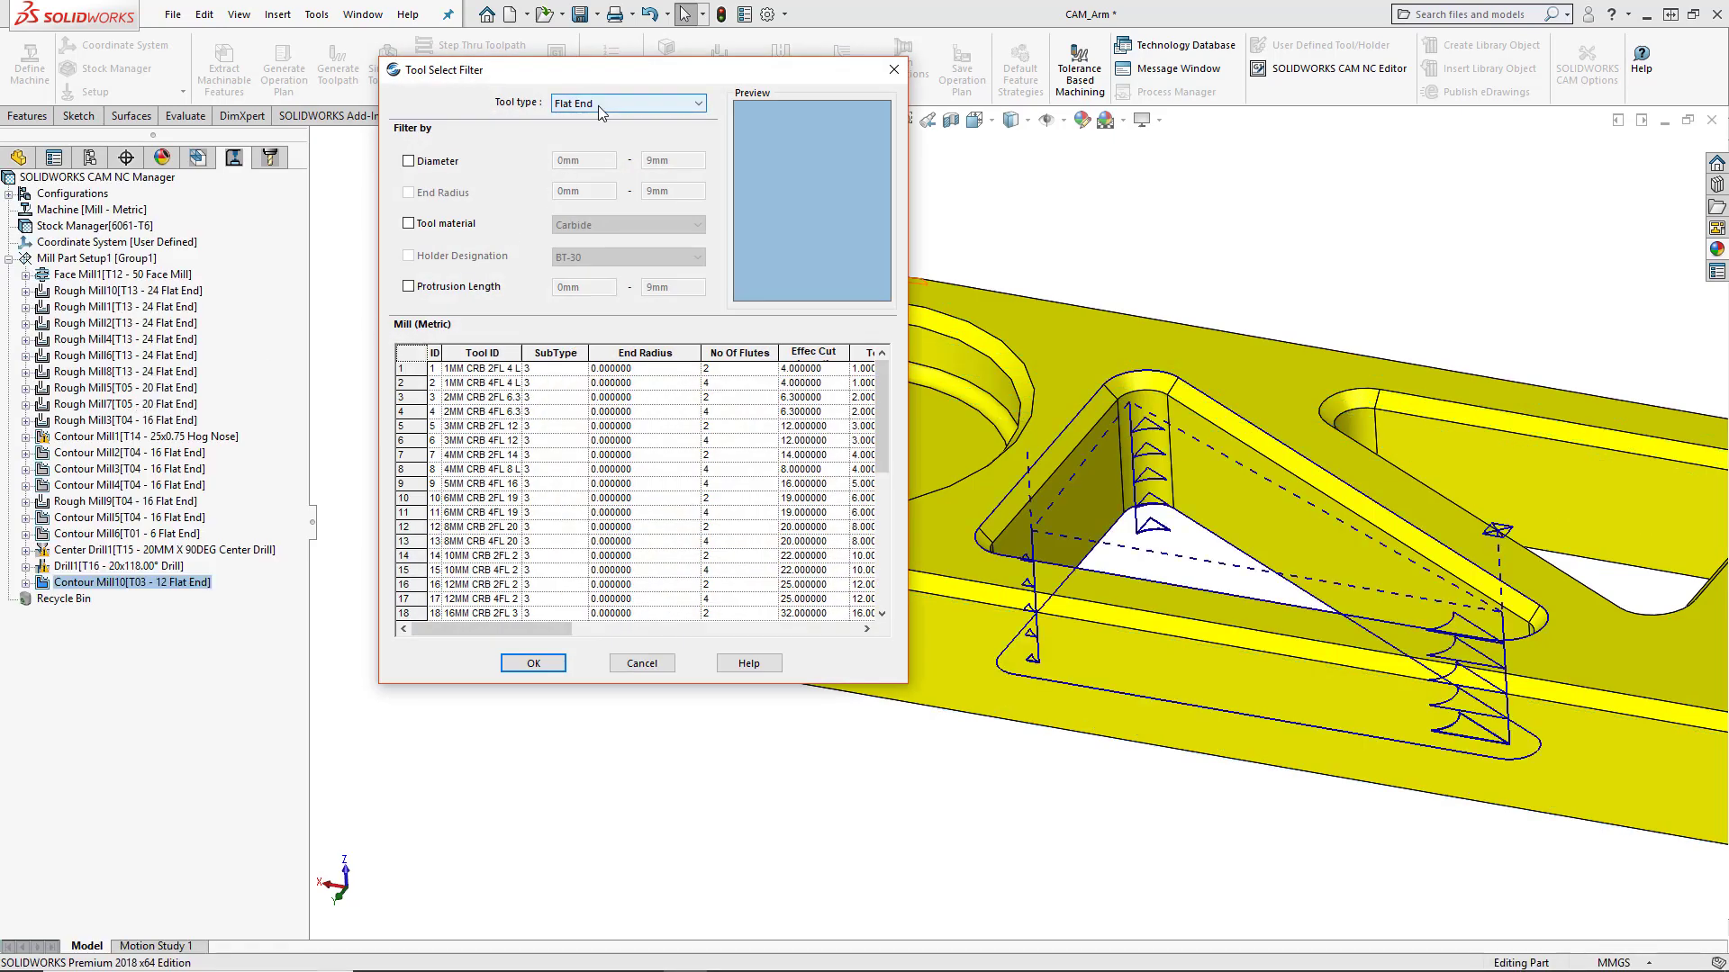
pyautogui.click(602, 108)
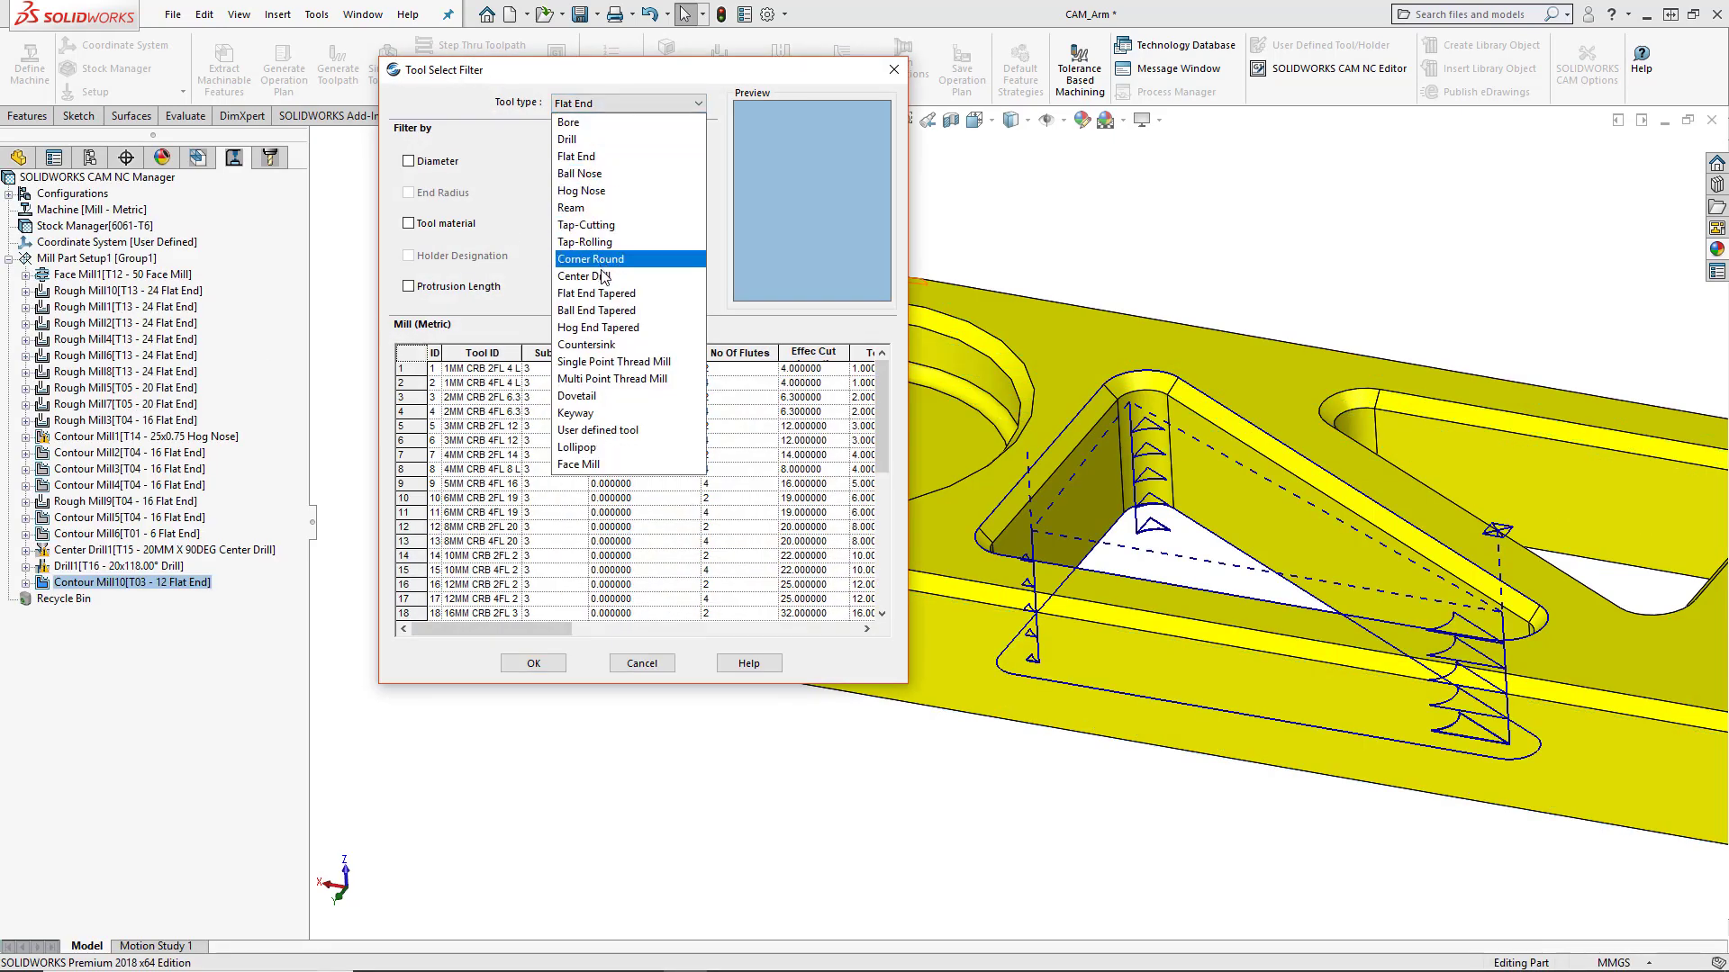
pyautogui.click(607, 350)
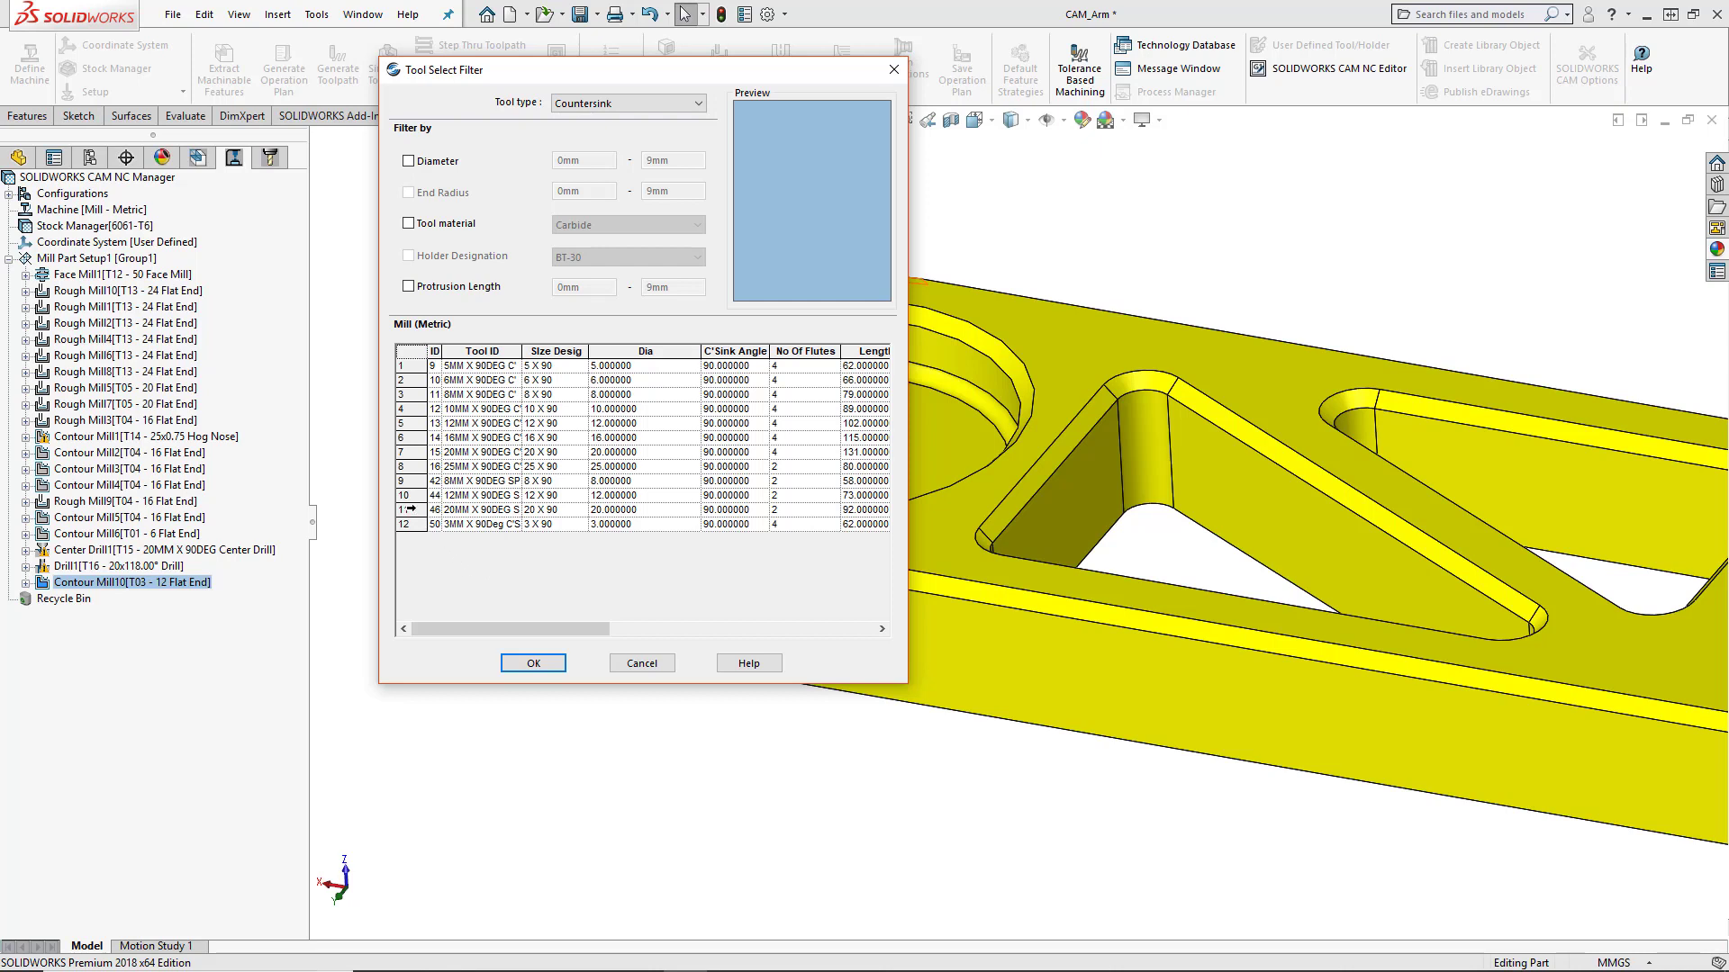
pyautogui.click(410, 510)
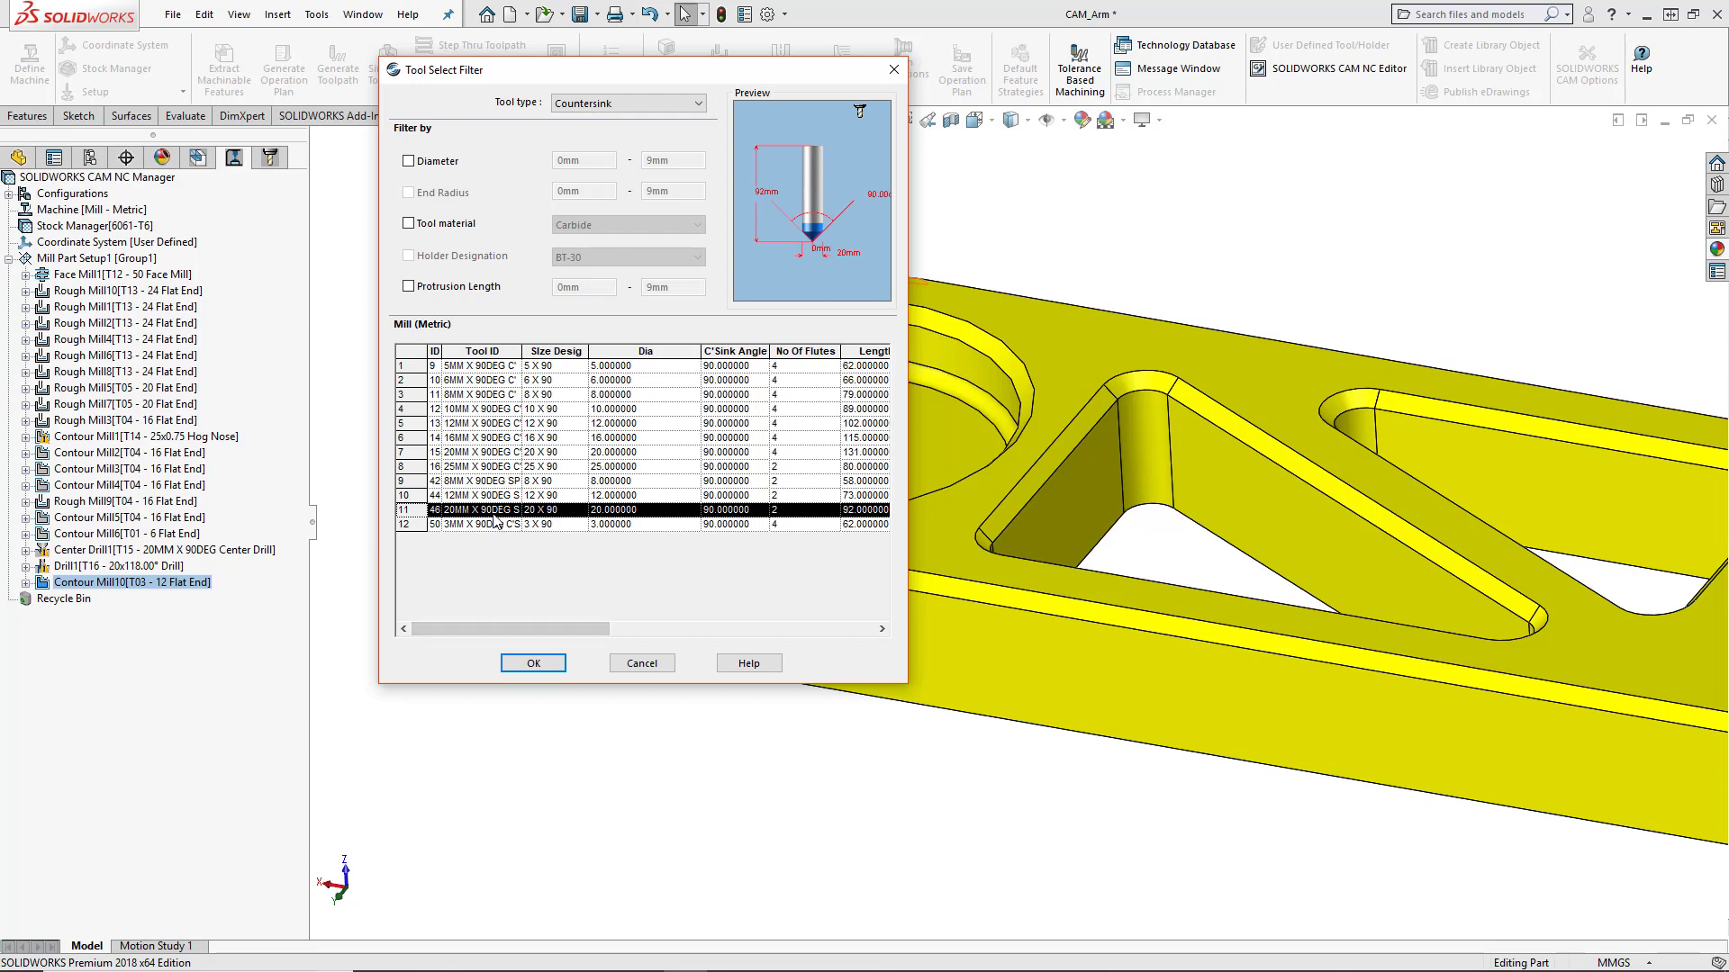
pyautogui.click(544, 663)
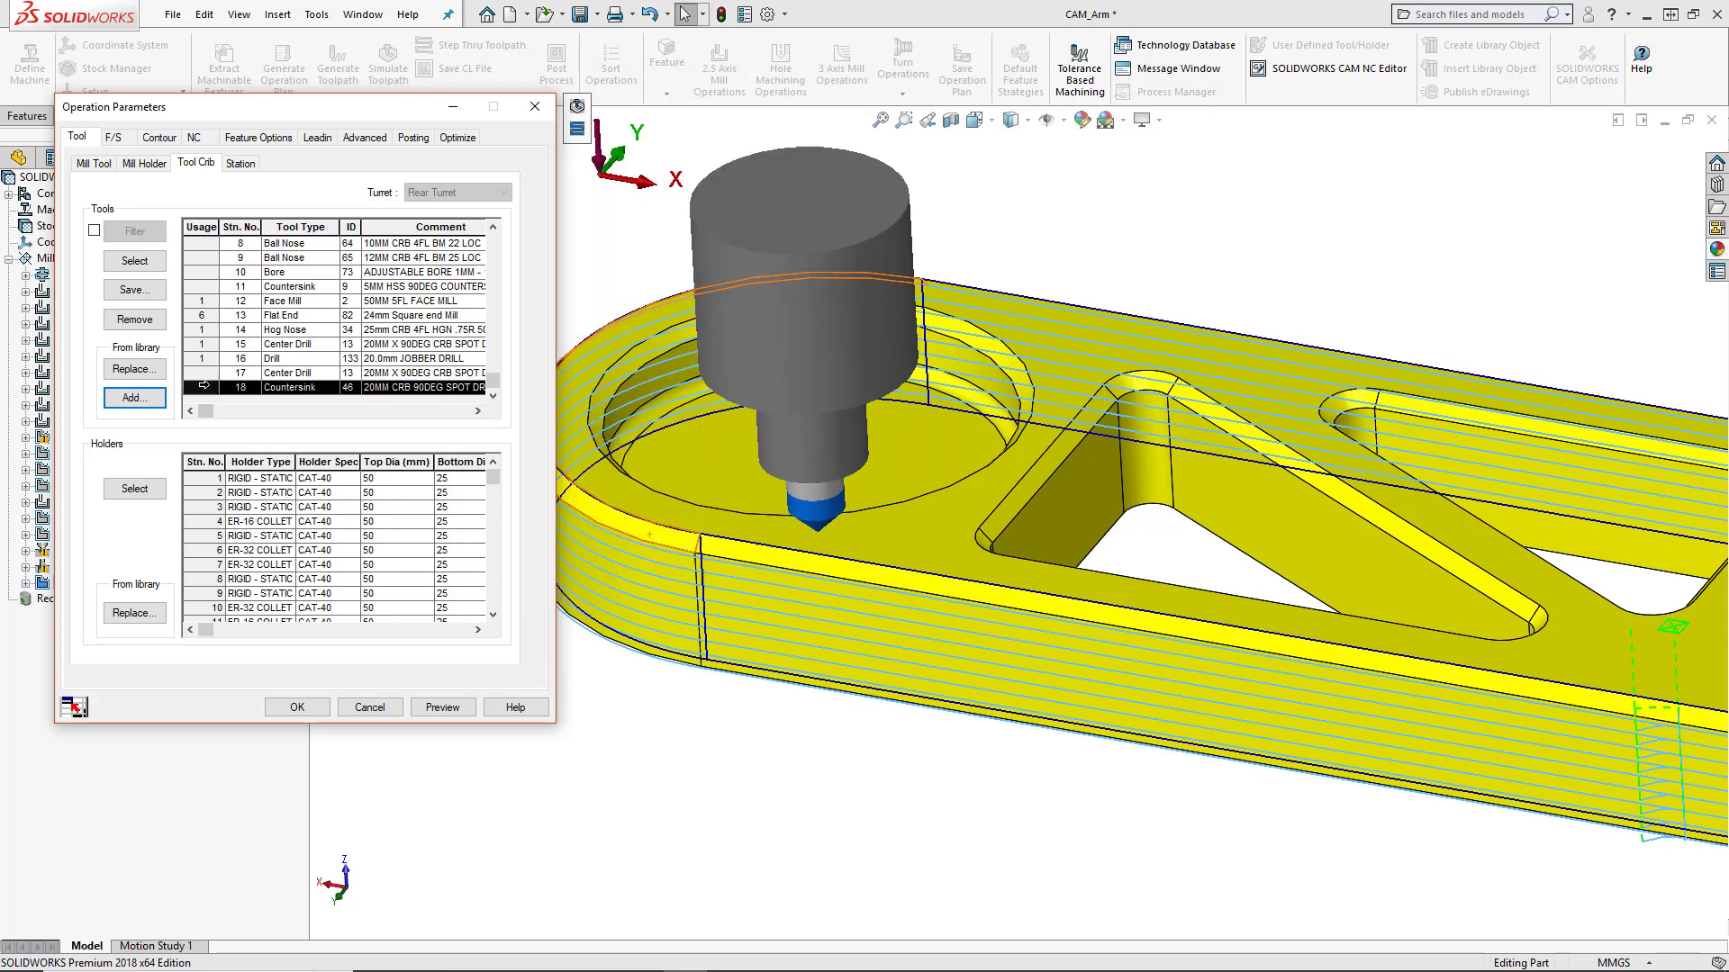
# - Assign the station 18 countersink to Contour Mill10, replacing its holder as well
pyautogui.click(203, 387)
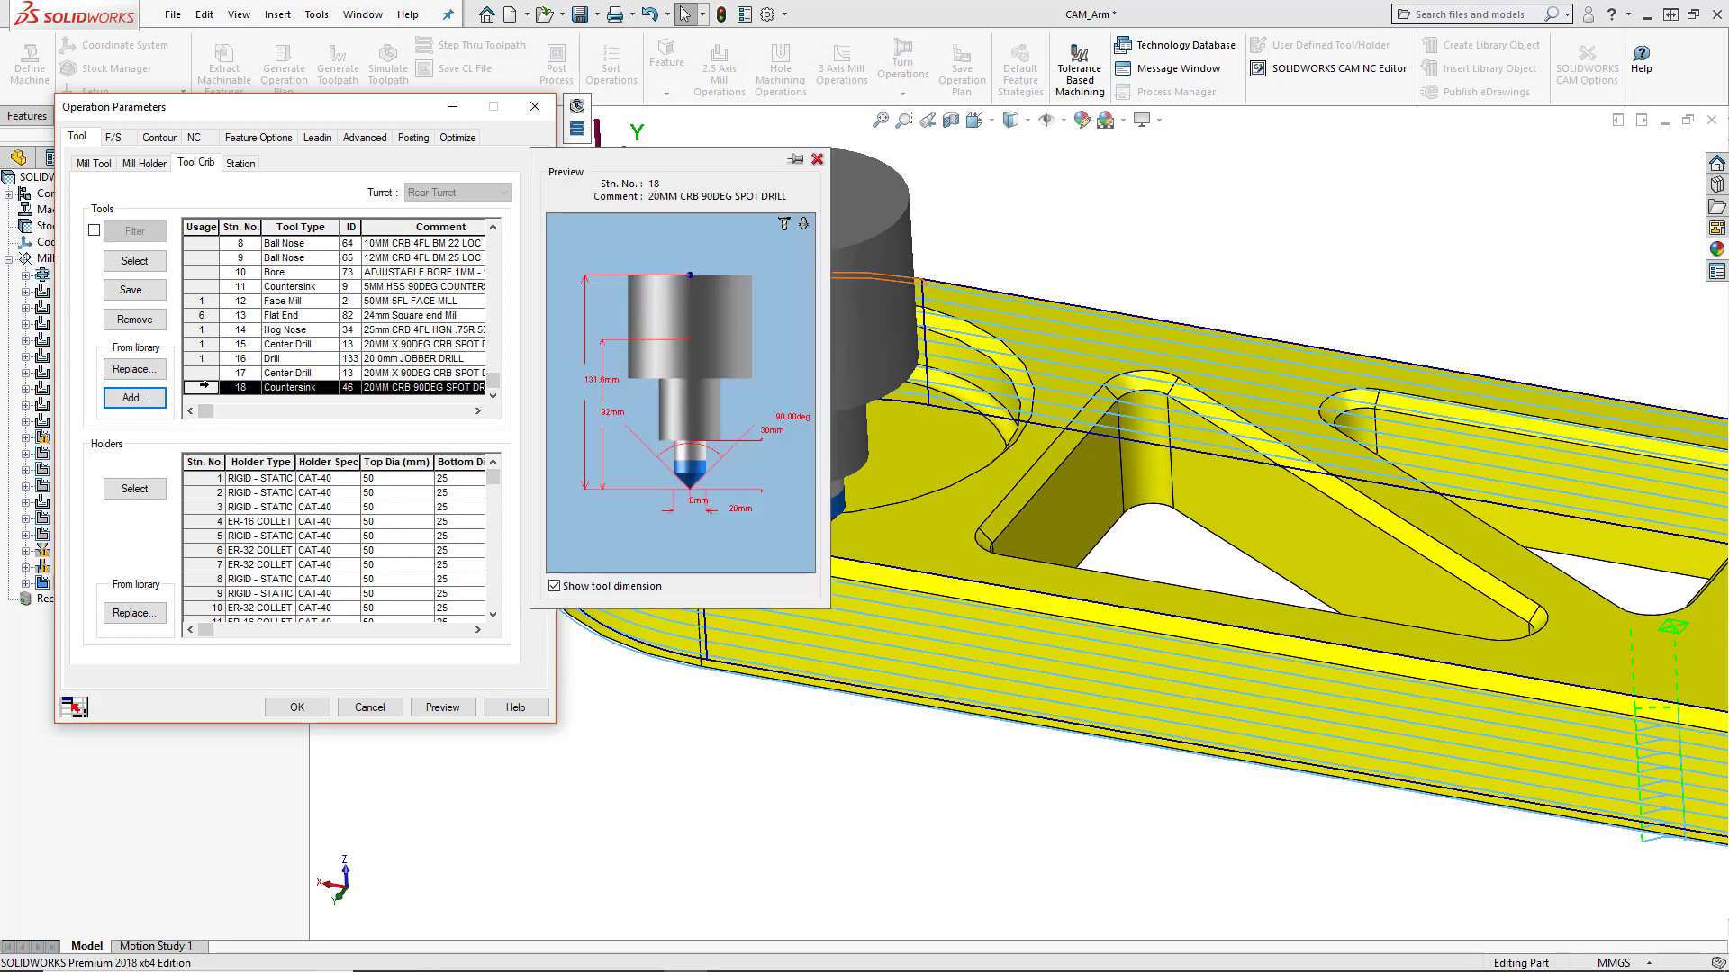
pyautogui.click(136, 261)
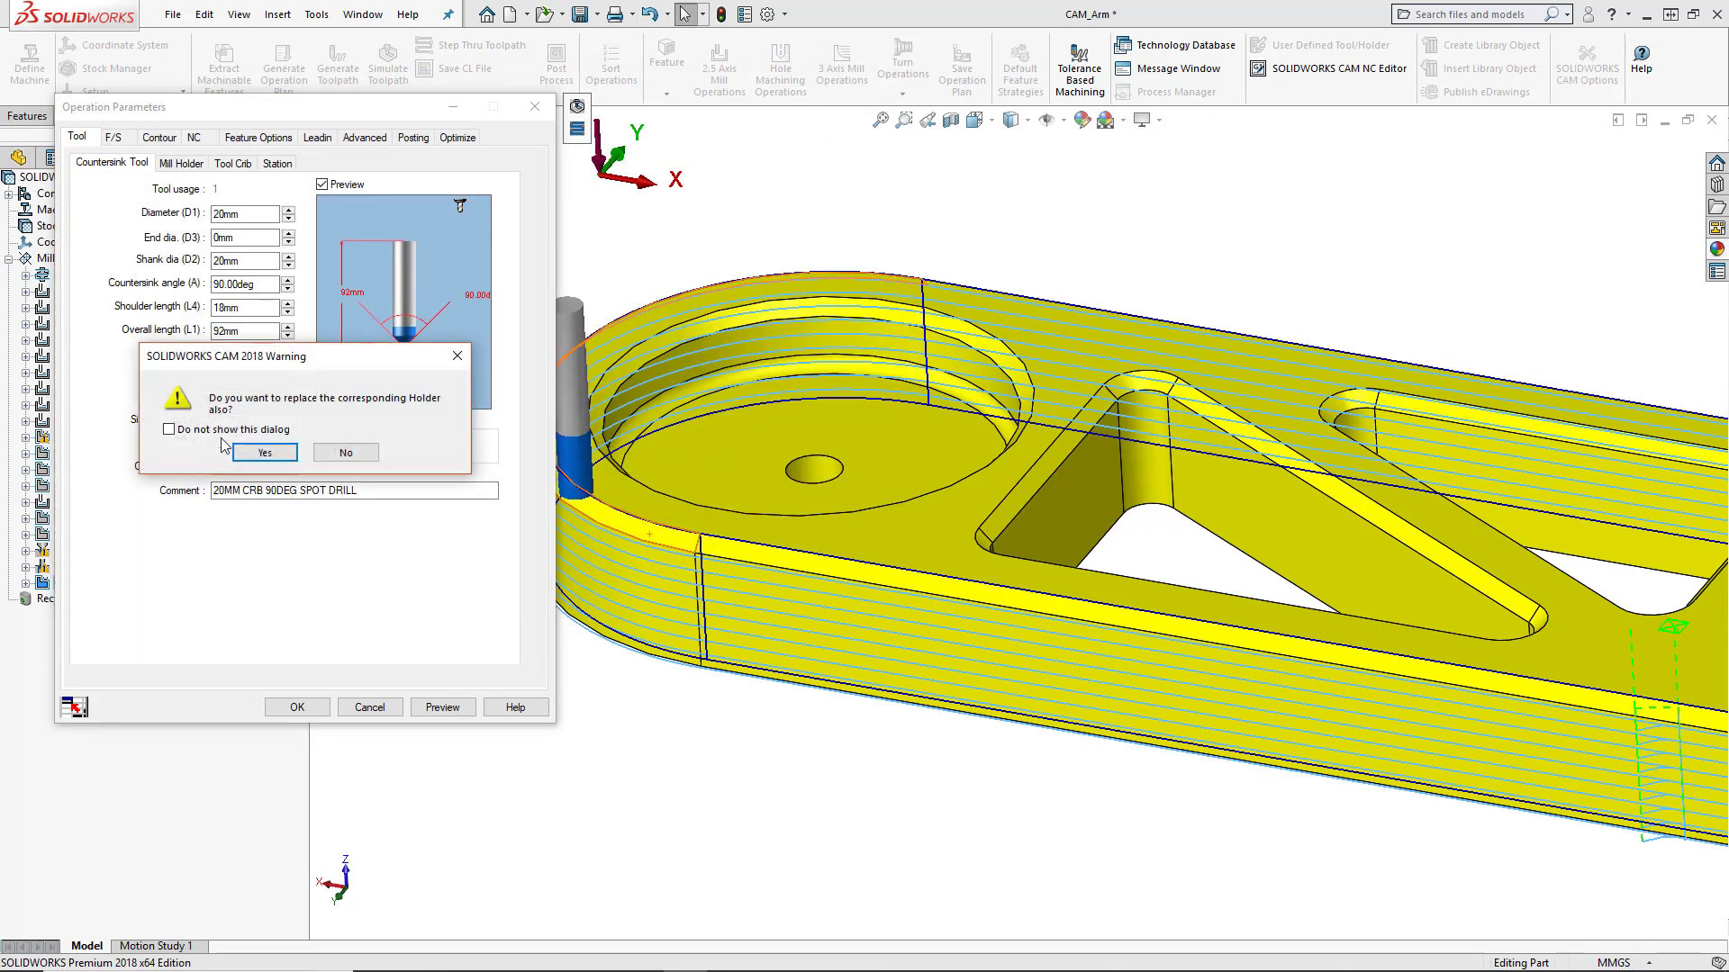
pyautogui.click(265, 453)
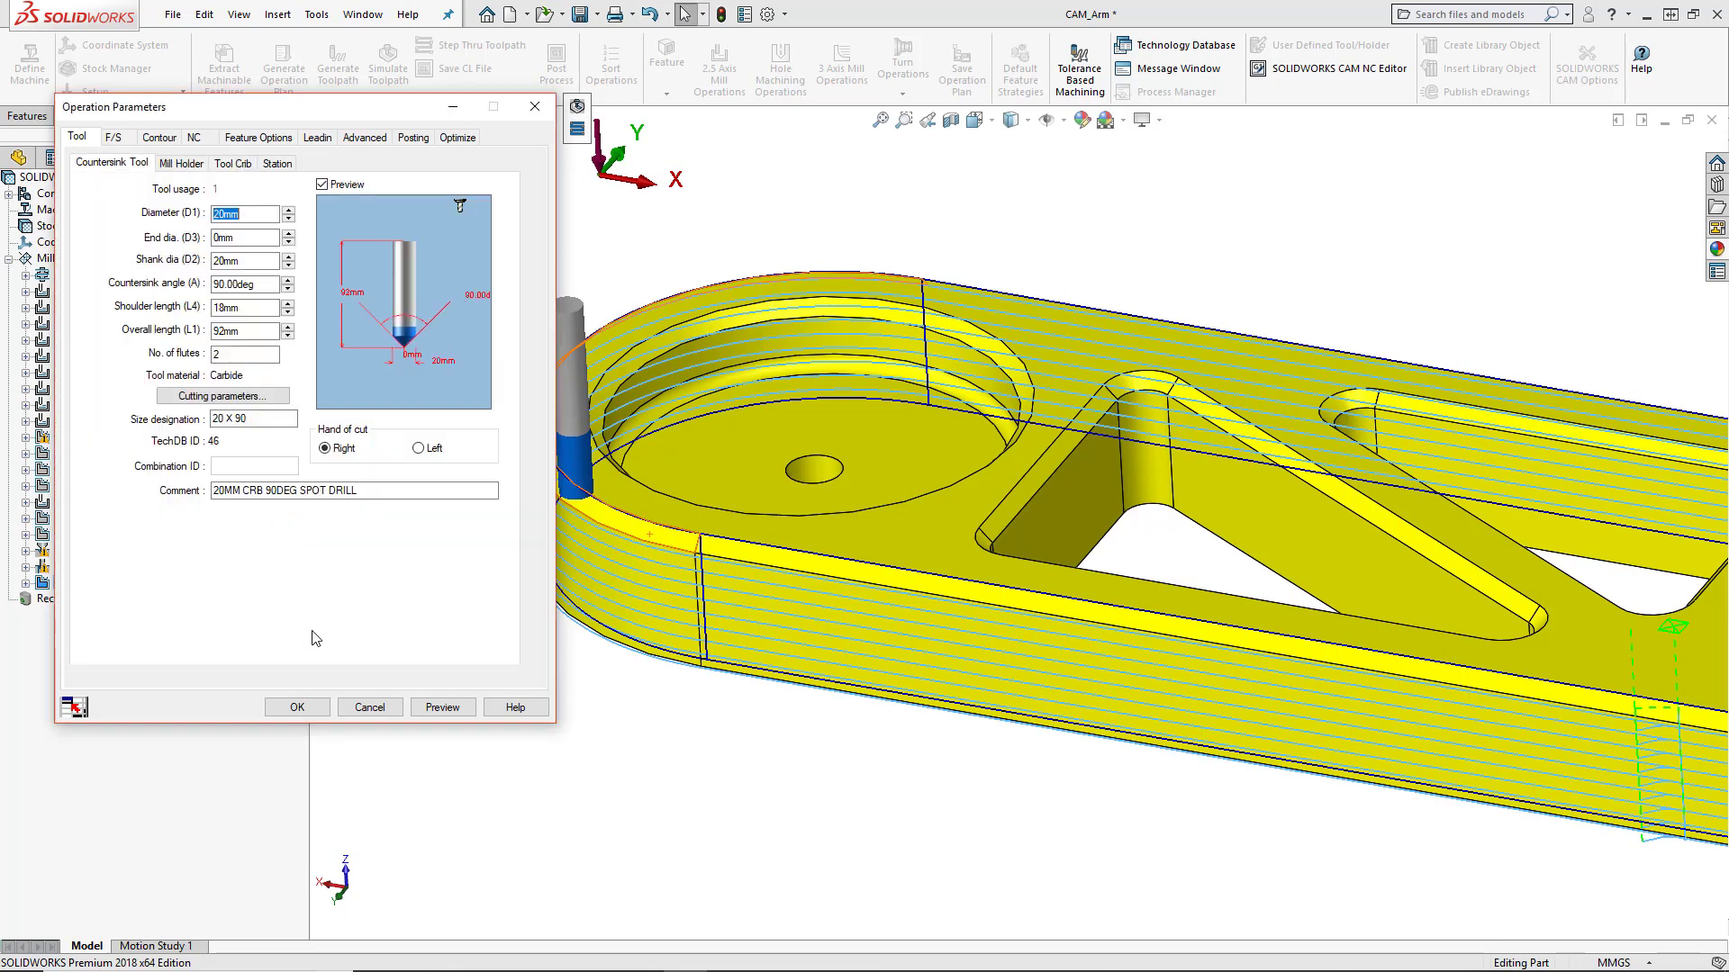
pyautogui.moveTo(864, 671)
pyautogui.mouseDown()
pyautogui.moveTo(826, 587)
pyautogui.moveTo(723, 578)
pyautogui.moveTo(825, 590)
pyautogui.mouseUp()
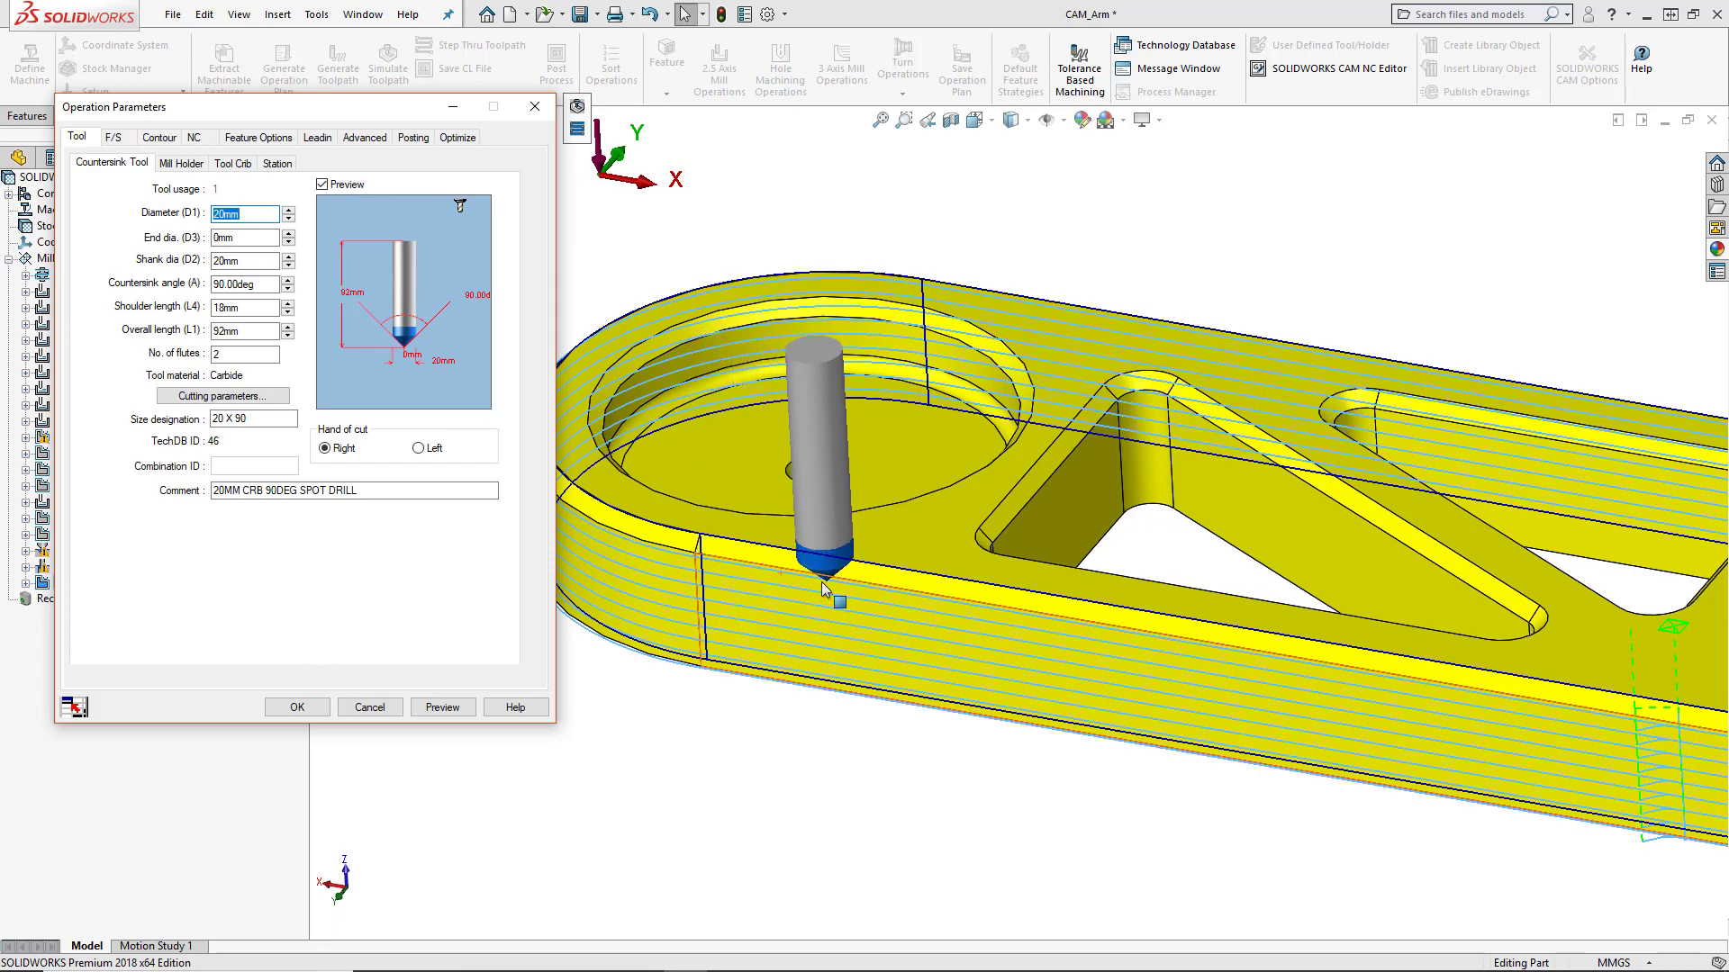
# - Enable chamfer machining with a 5mm length on the Outer edge feature edge
pyautogui.click(160, 138)
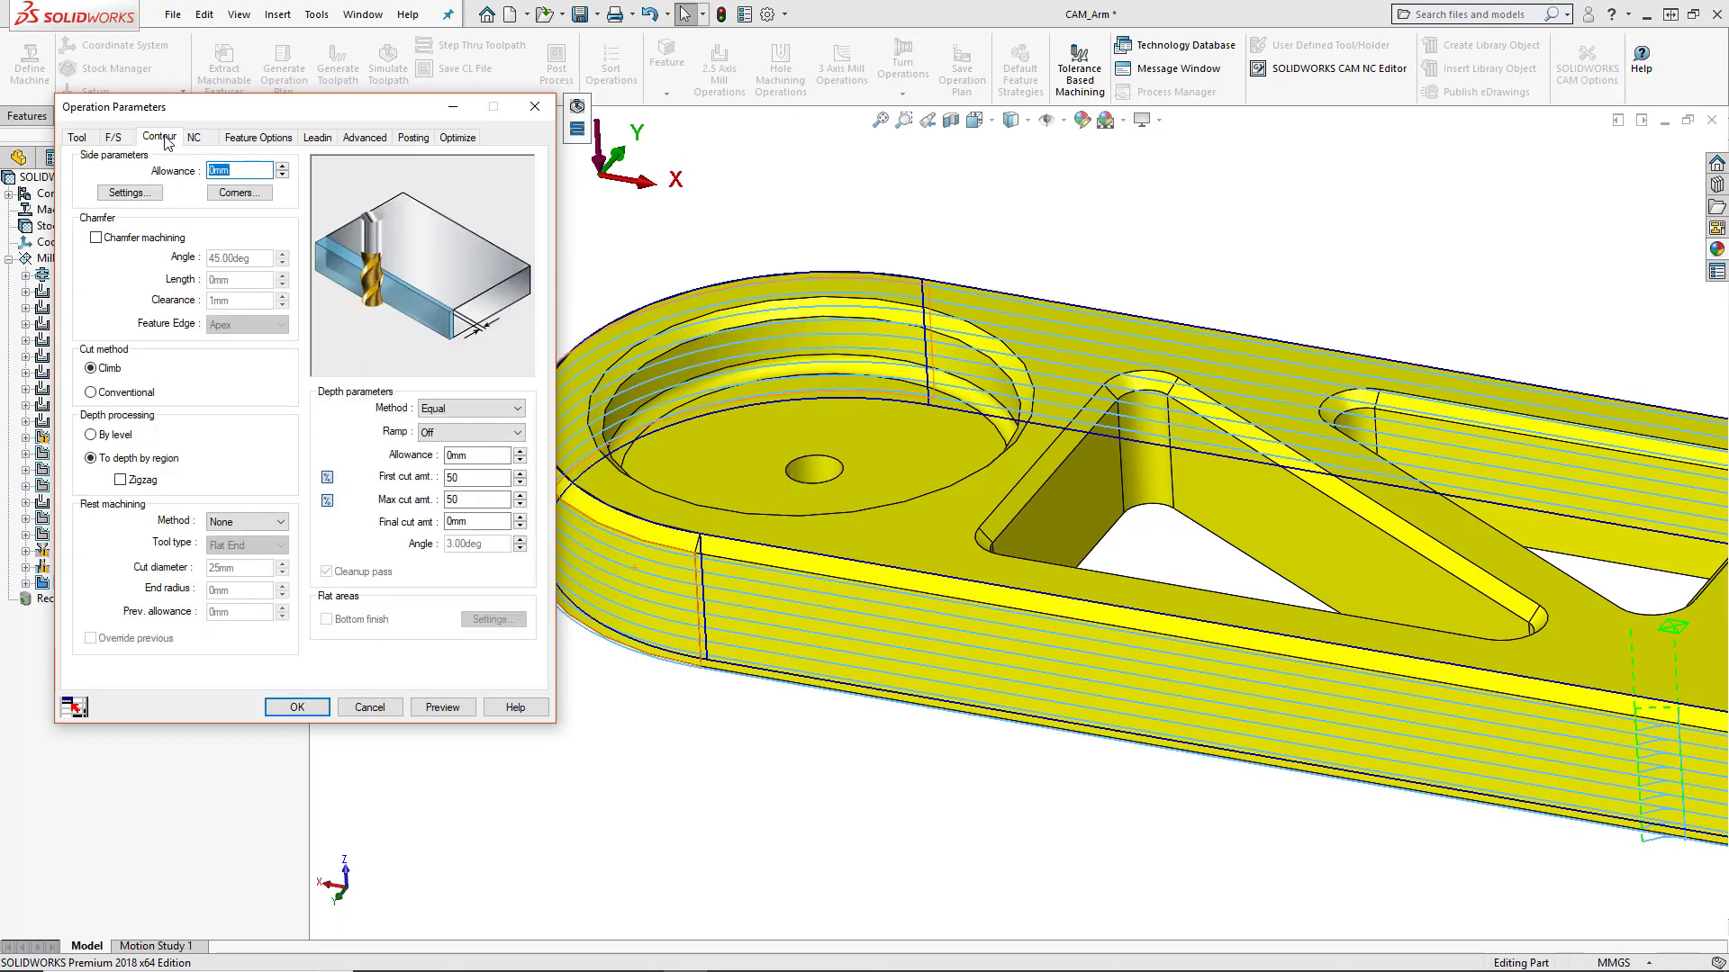
pyautogui.click(96, 238)
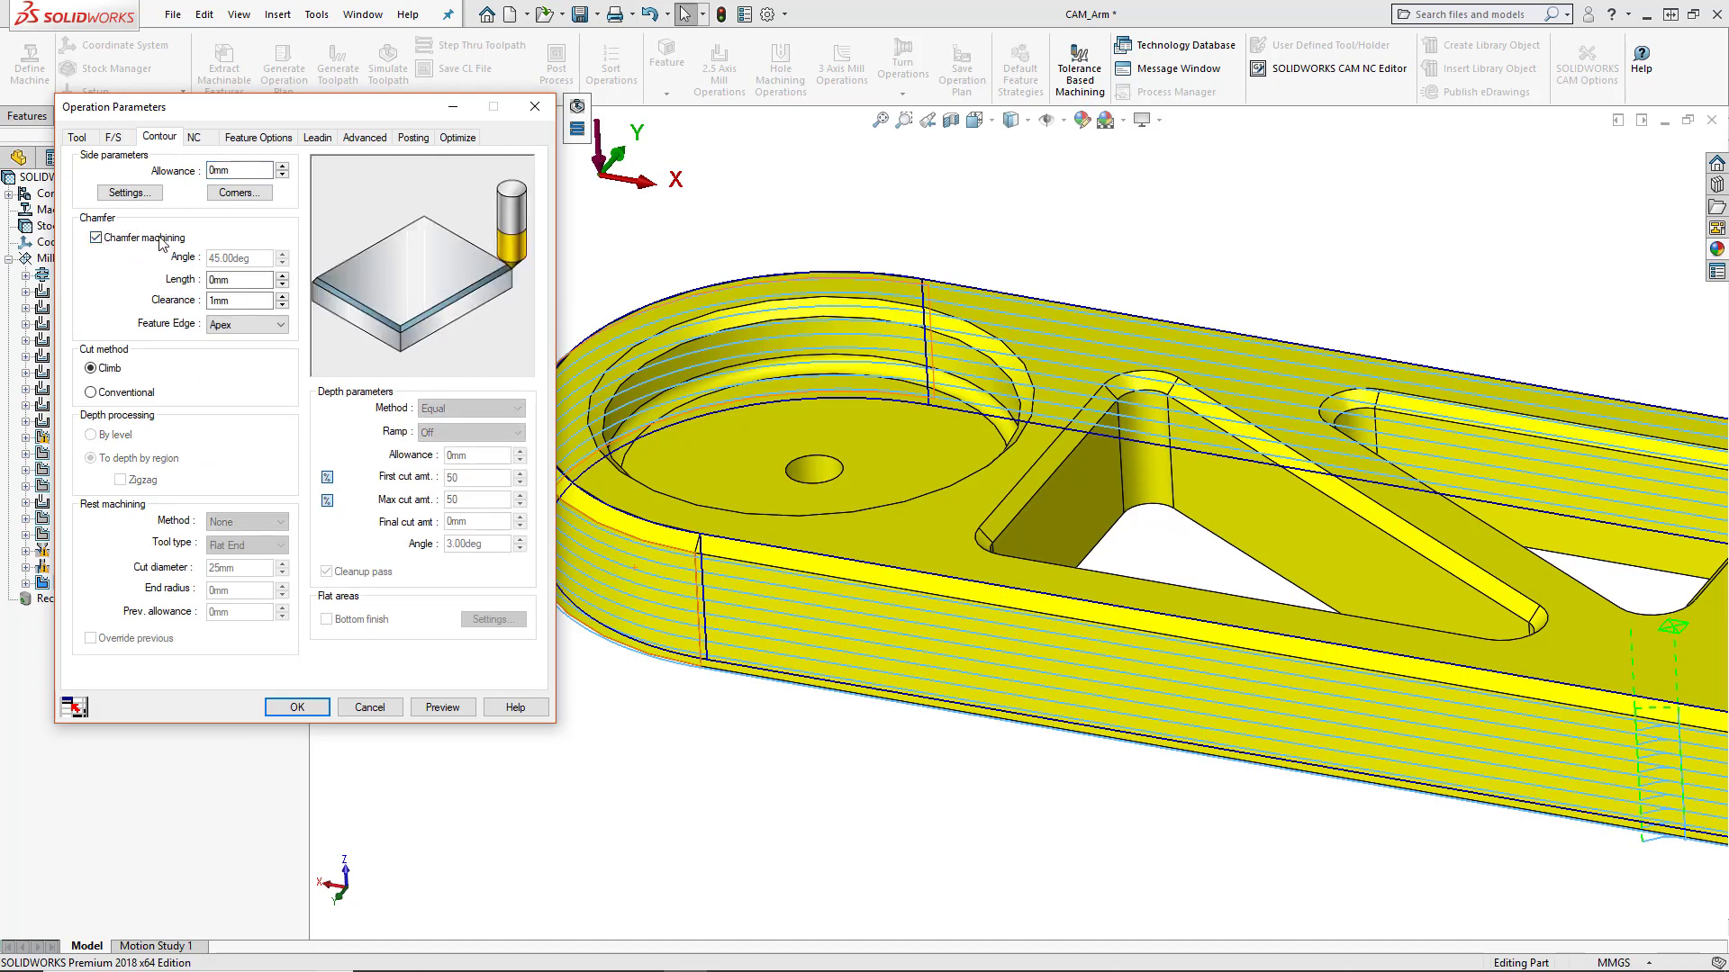
pyautogui.press('Tab')
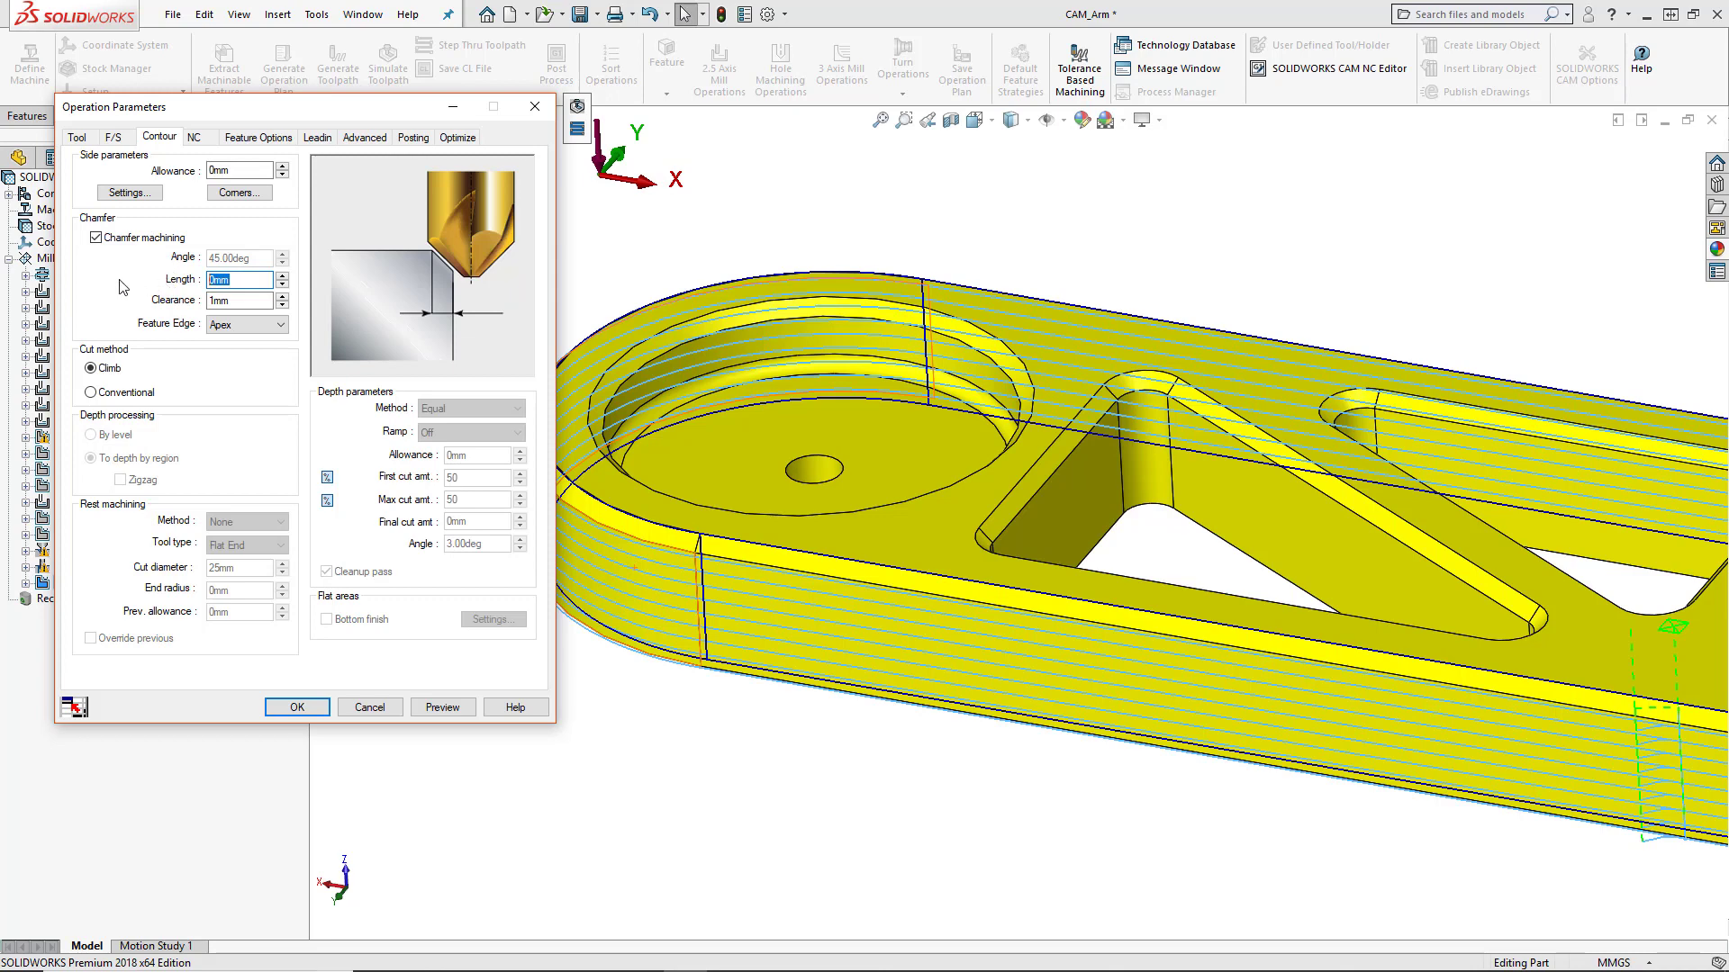
pyautogui.write('5')
pyautogui.press('Tab')
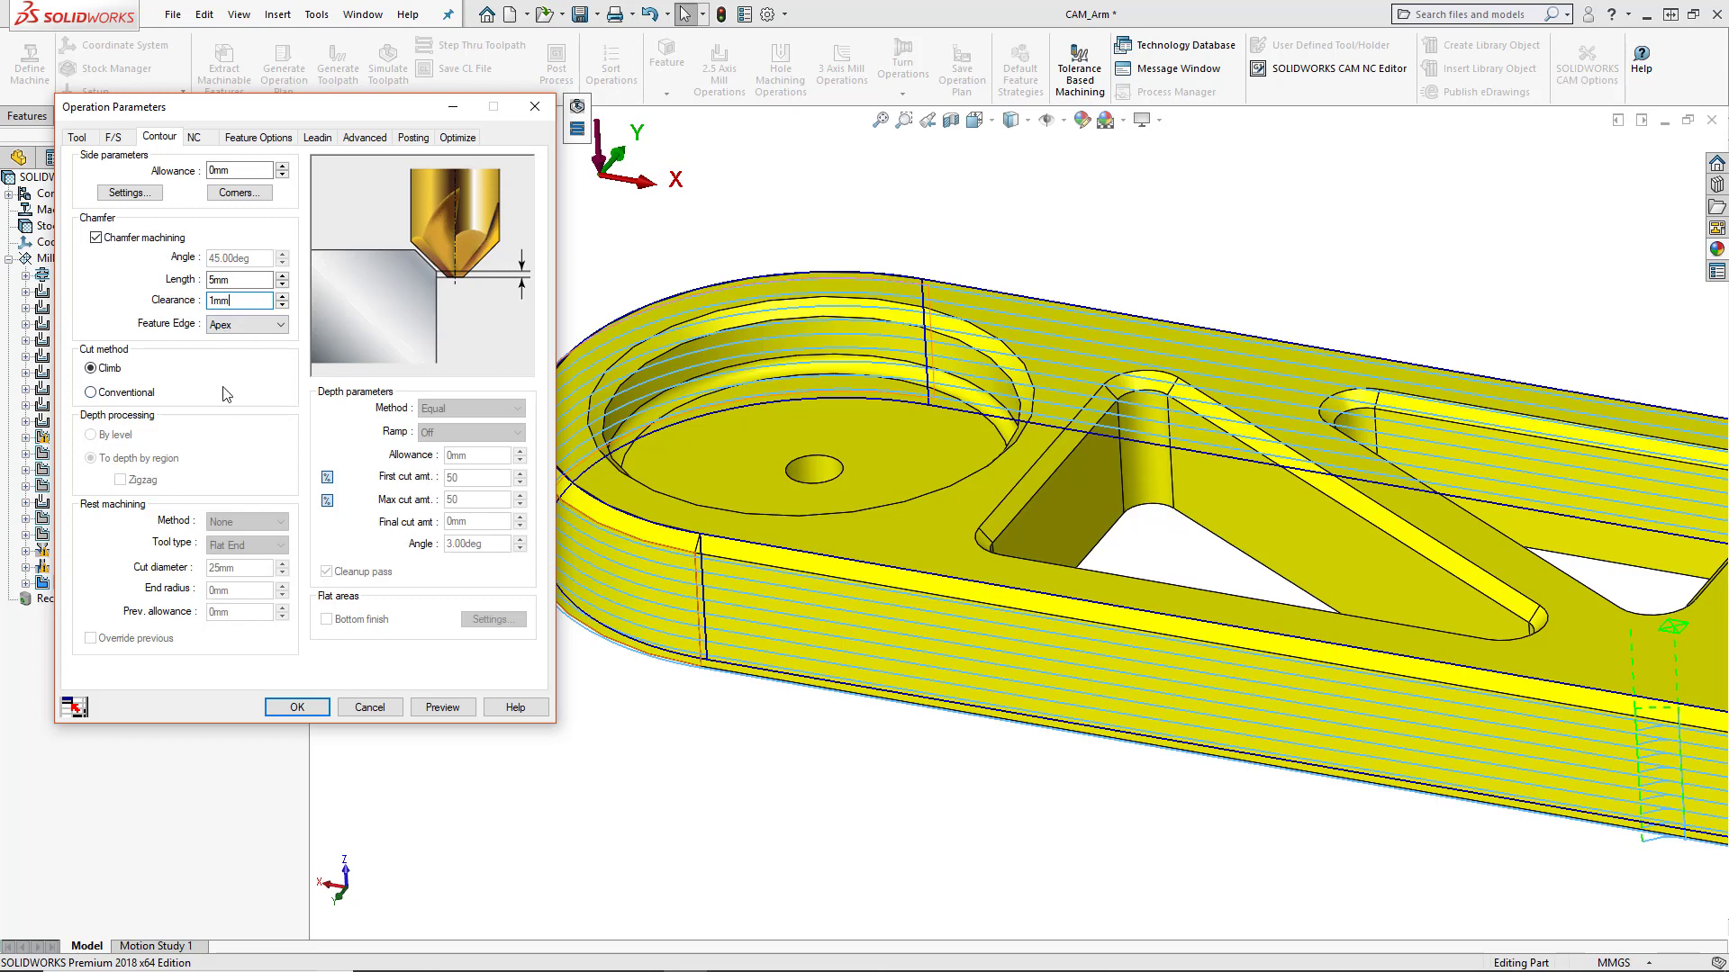
pyautogui.click(244, 326)
pyautogui.click(250, 344)
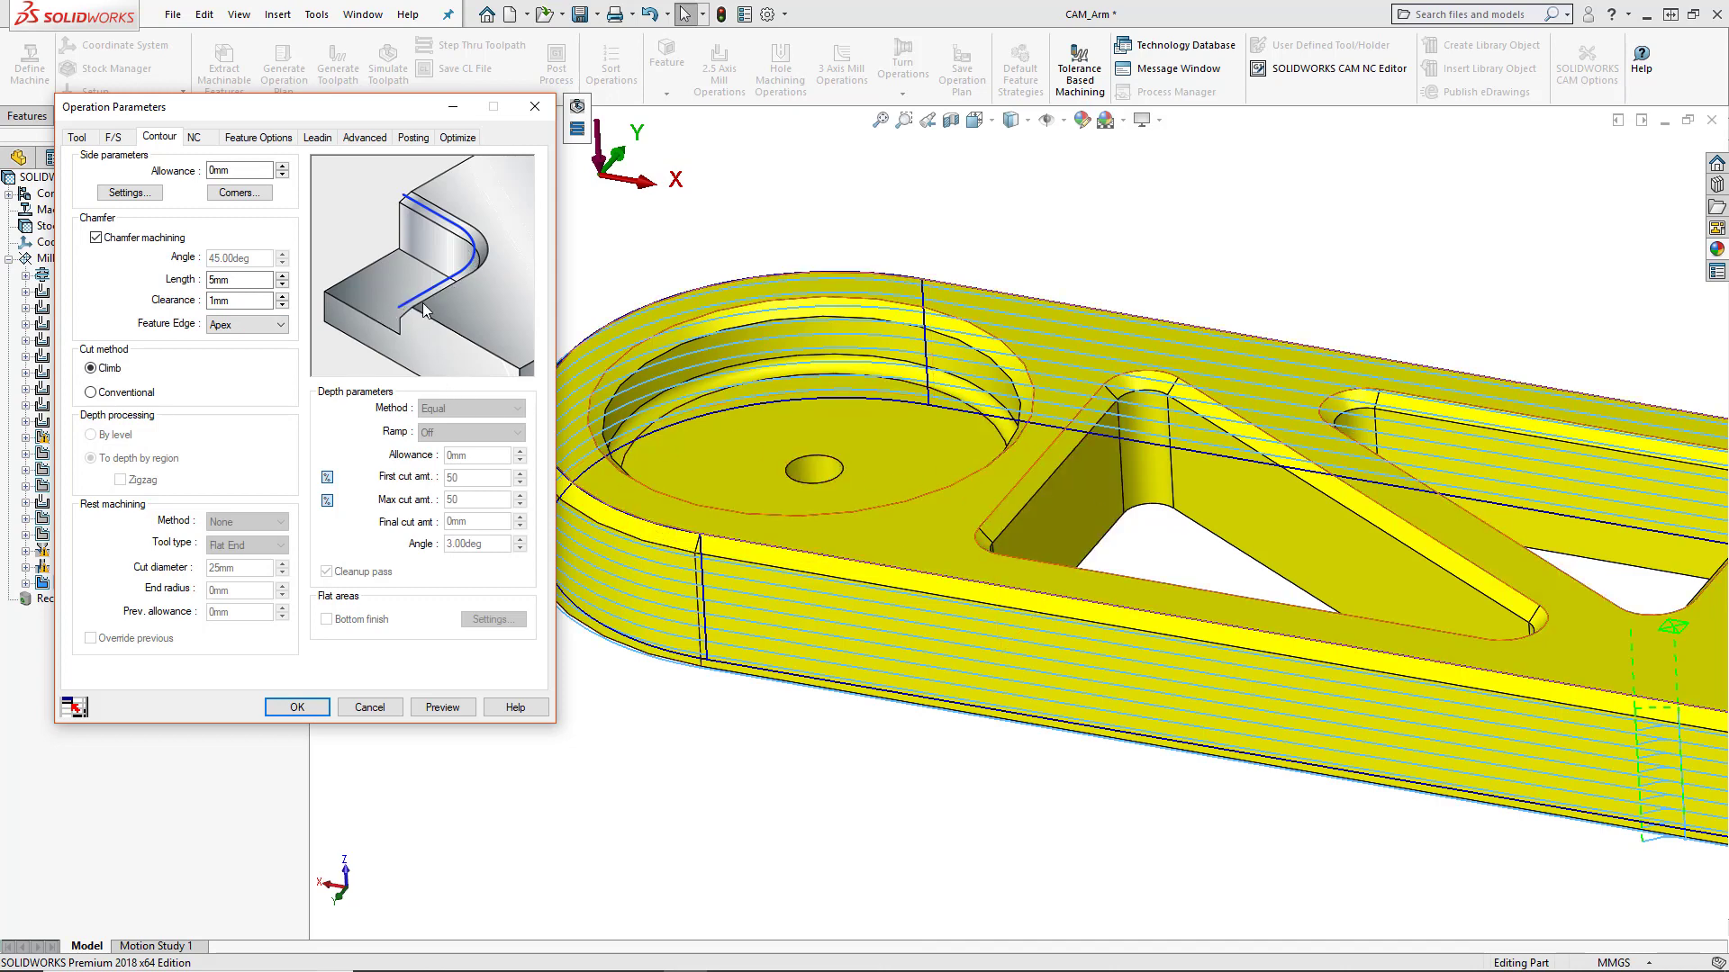
pyautogui.click(241, 327)
pyautogui.click(237, 363)
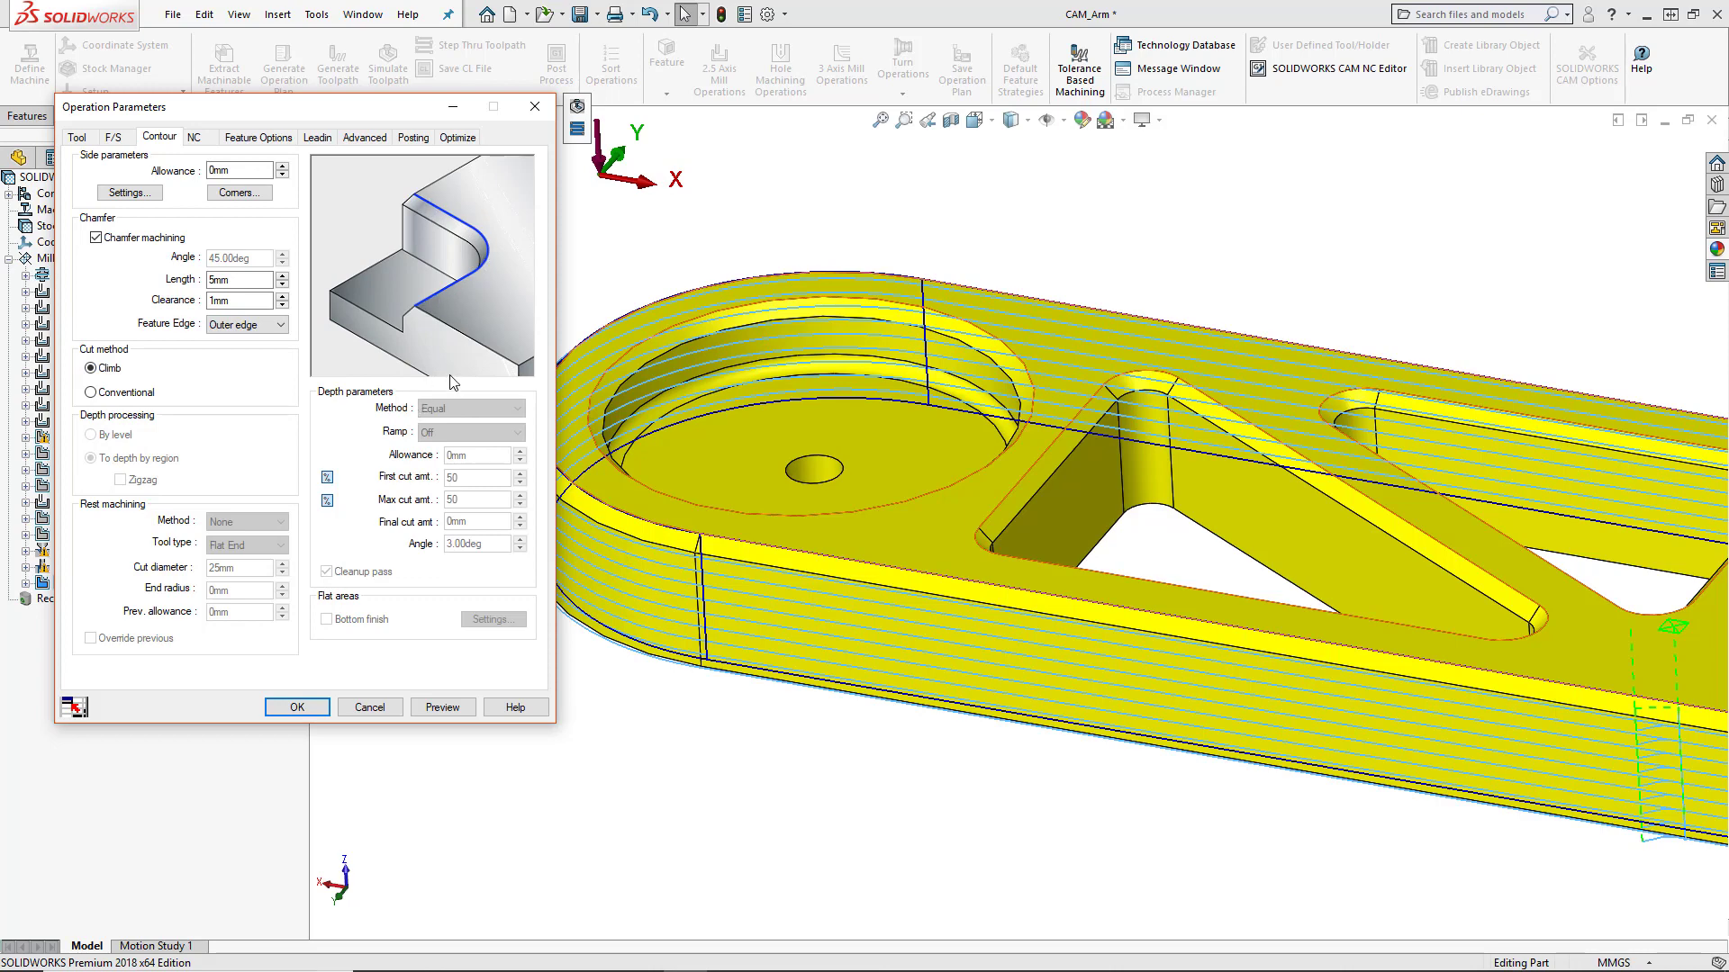
# - Preview the chamfer toolpath on the part, then accept the contour operation
pyautogui.click(455, 707)
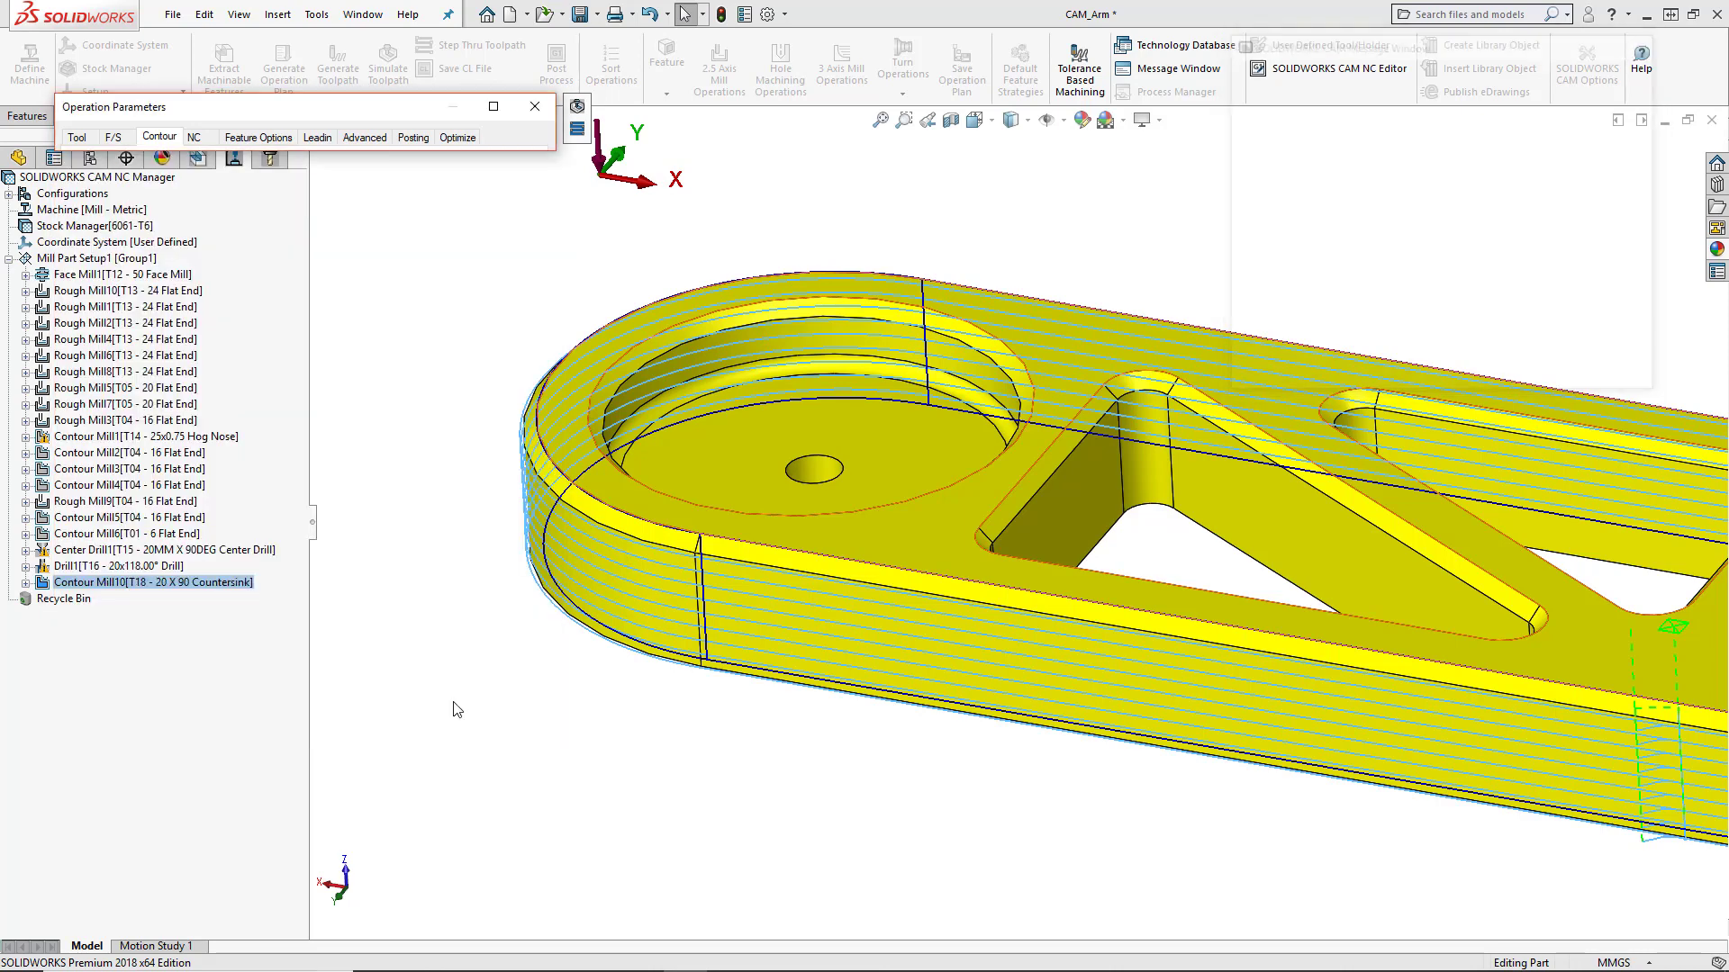
pyautogui.moveTo(823, 550); pyautogui.dragTo(823, 586, button='middle')
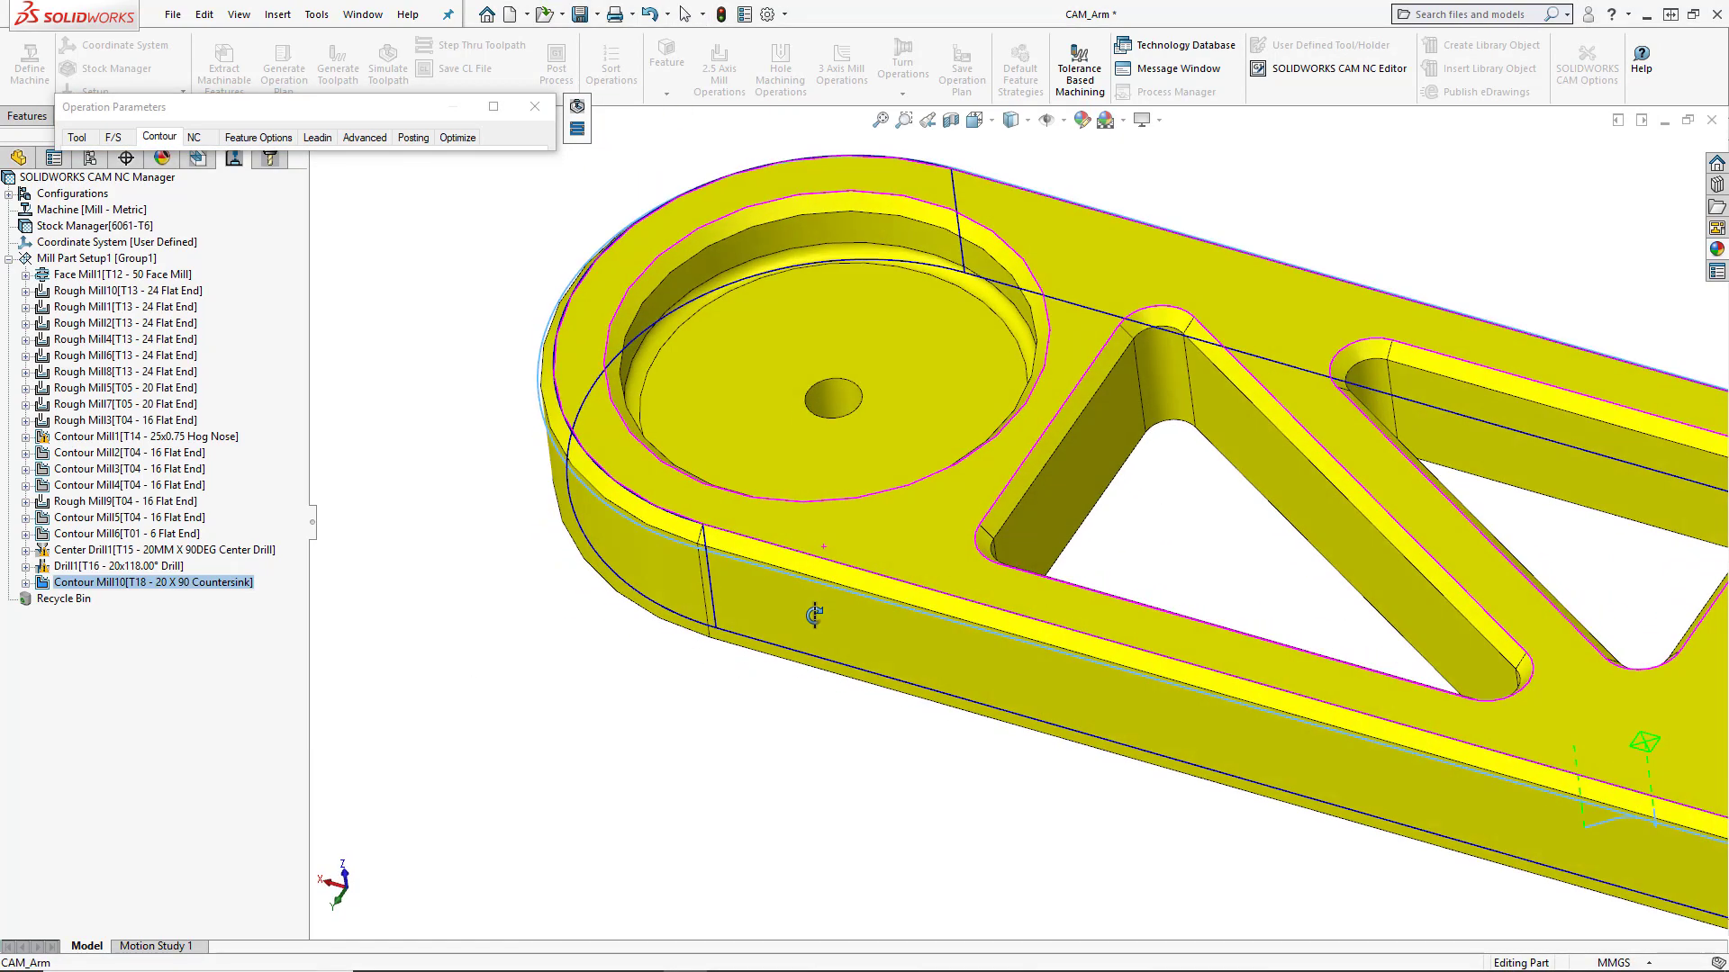
pyautogui.scroll(3, 823, 606)
pyautogui.scroll(-3, 1341, 705)
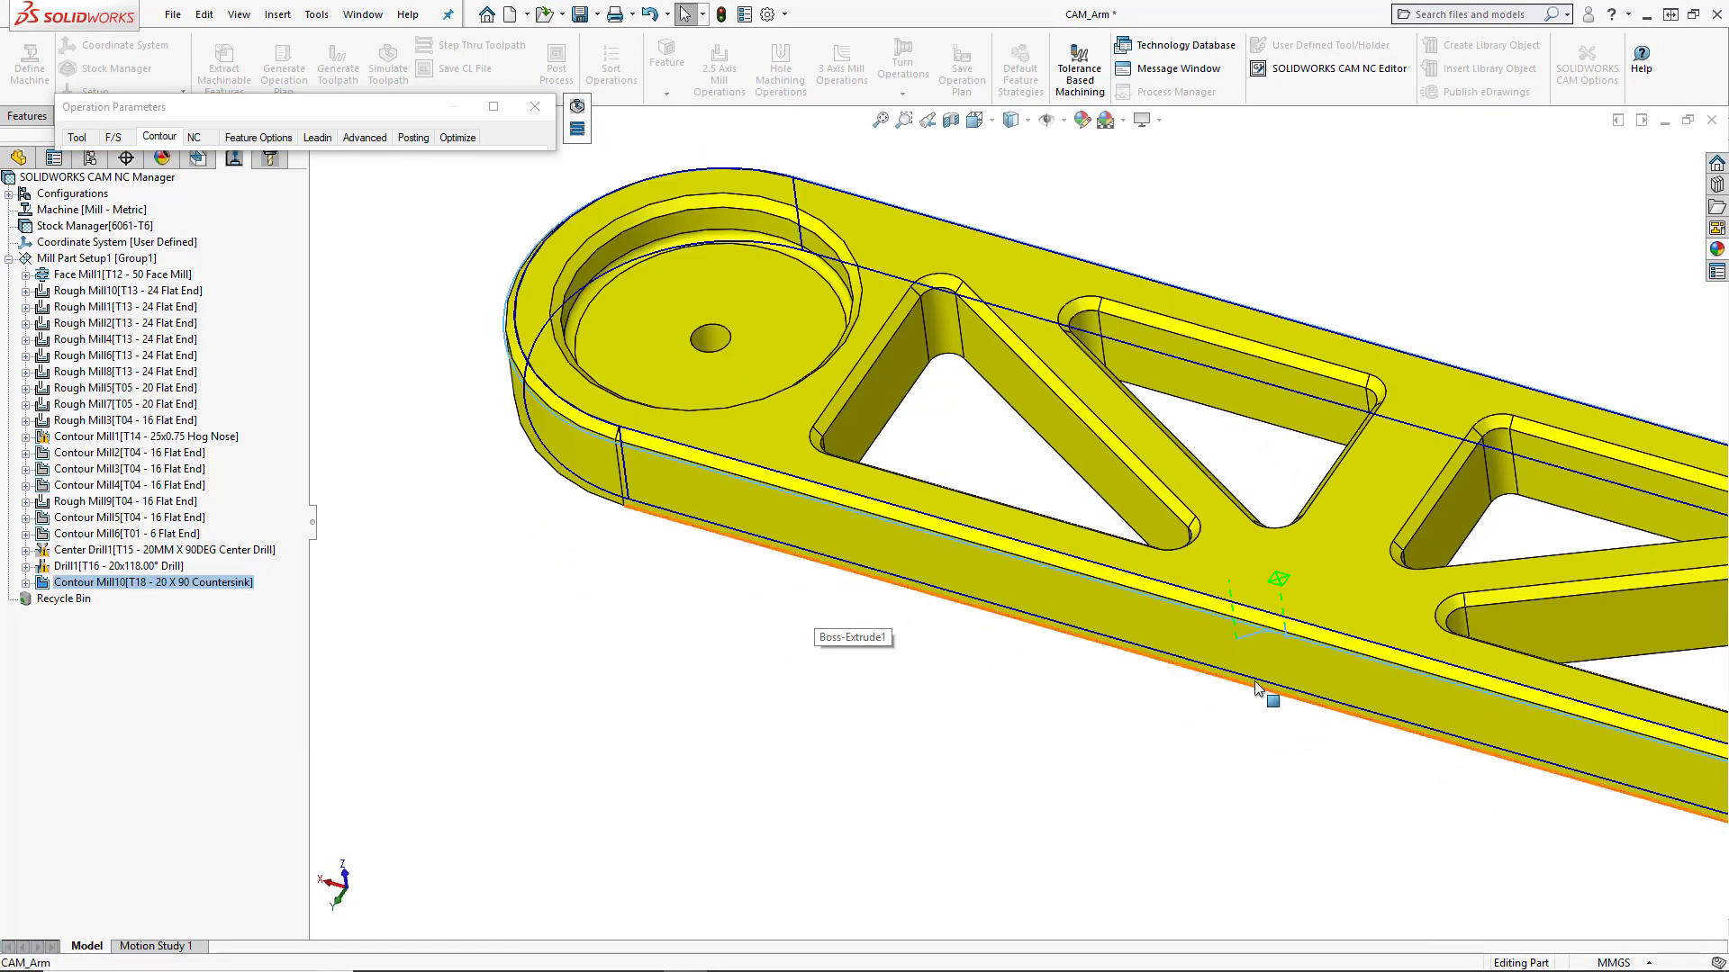
pyautogui.moveTo(1270, 687)
pyautogui.mouseDown(button='middle')
pyautogui.moveTo(1273, 606)
pyautogui.moveTo(1255, 656)
pyautogui.mouseUp(button='middle')
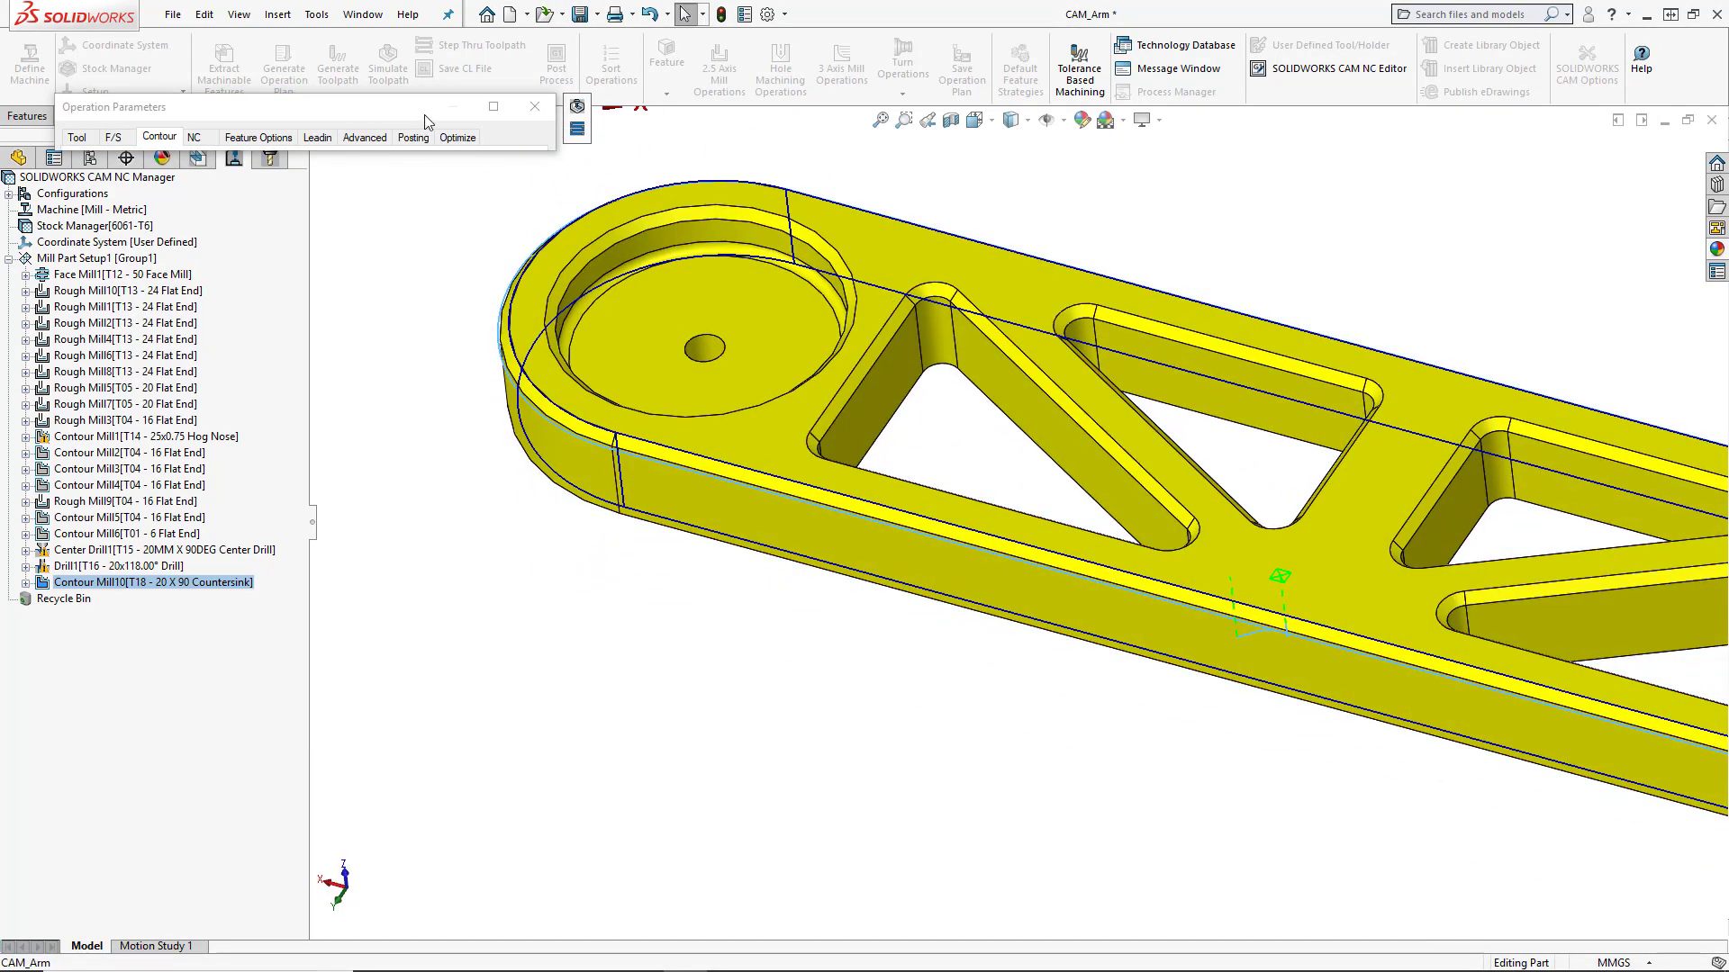
pyautogui.click(493, 106)
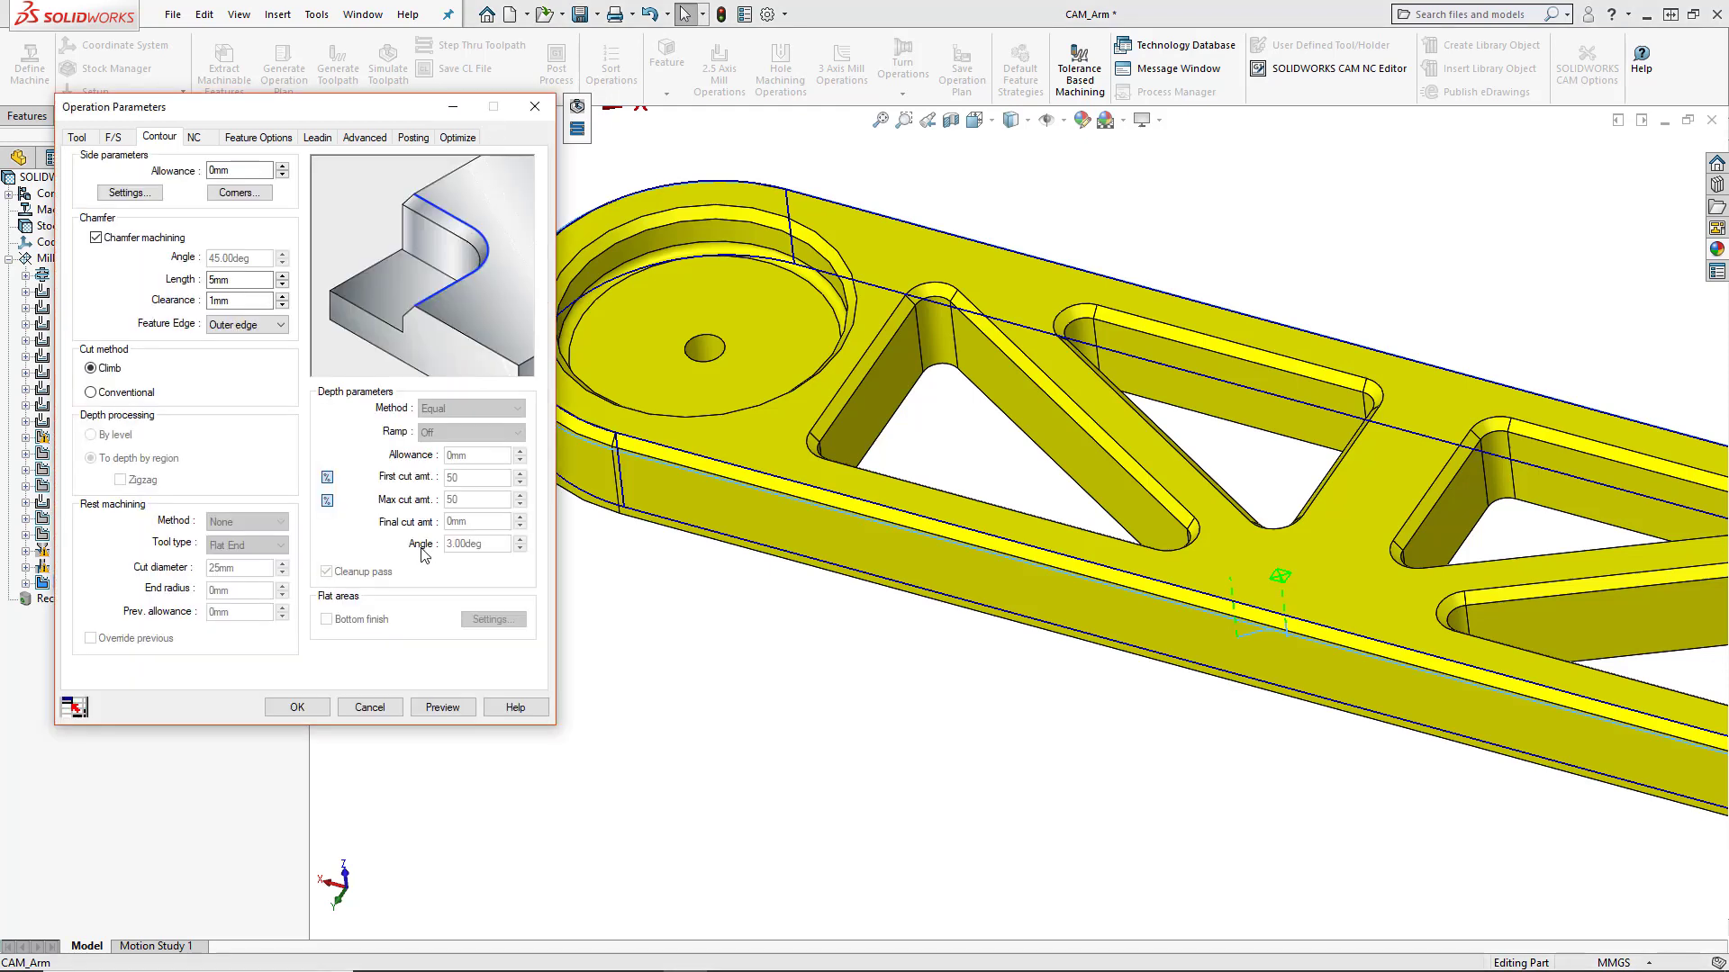
pyautogui.click(297, 707)
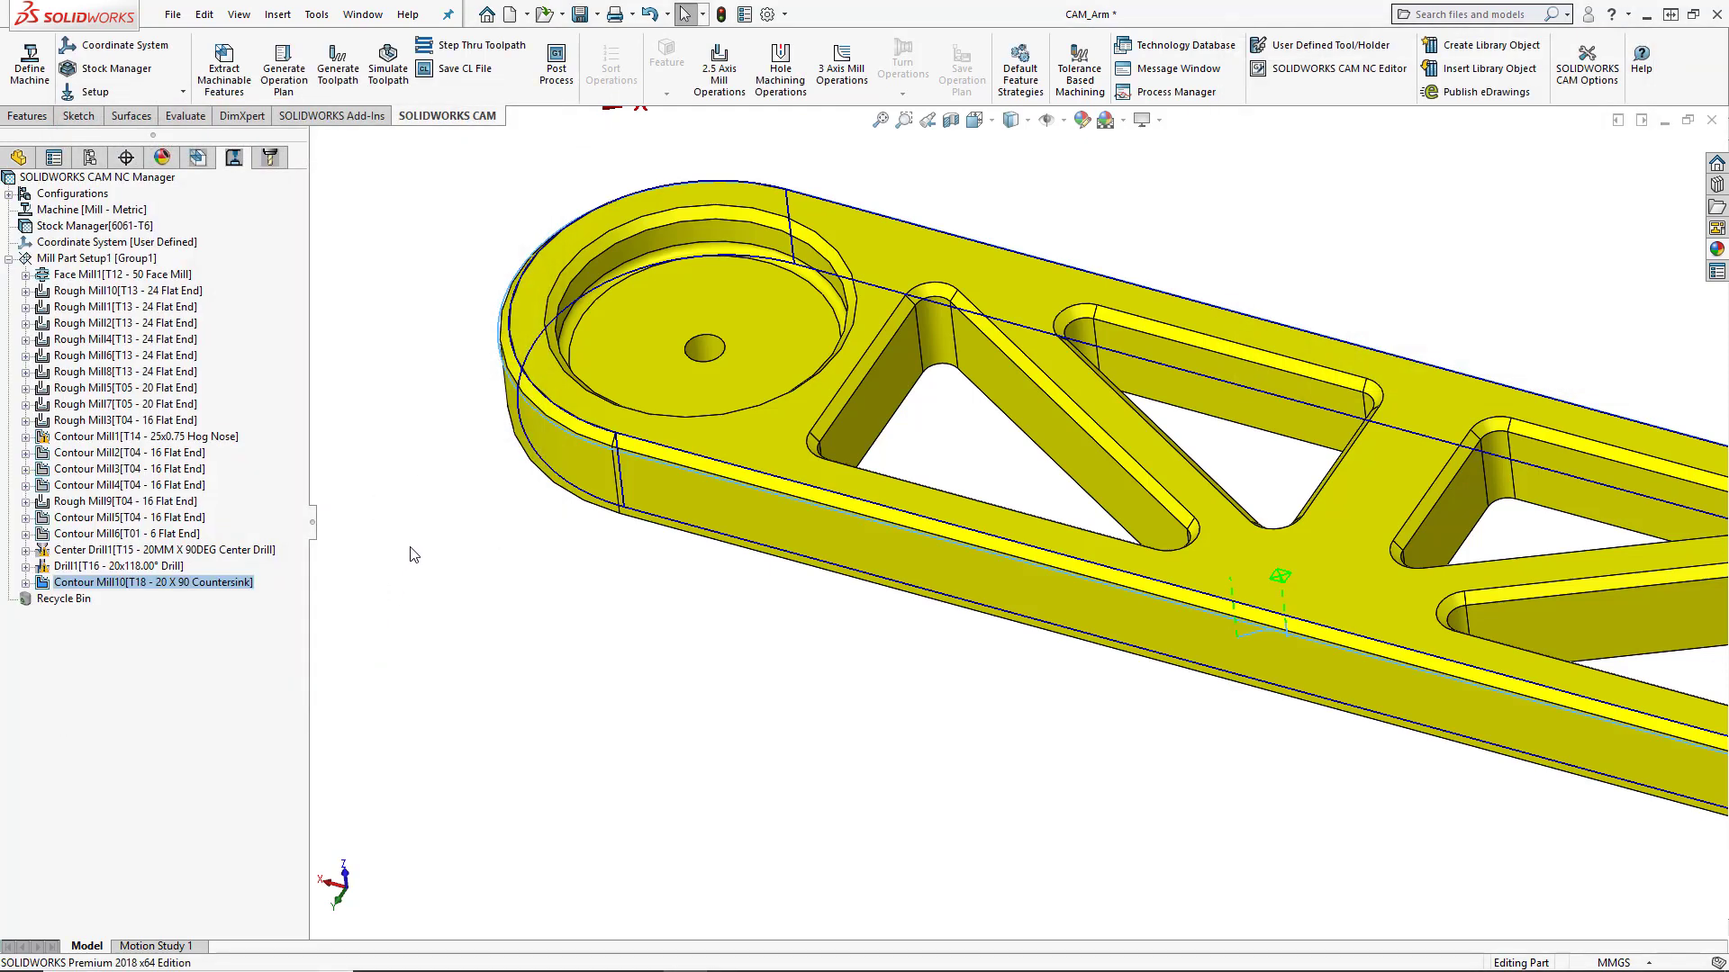
pyautogui.click(388, 65)
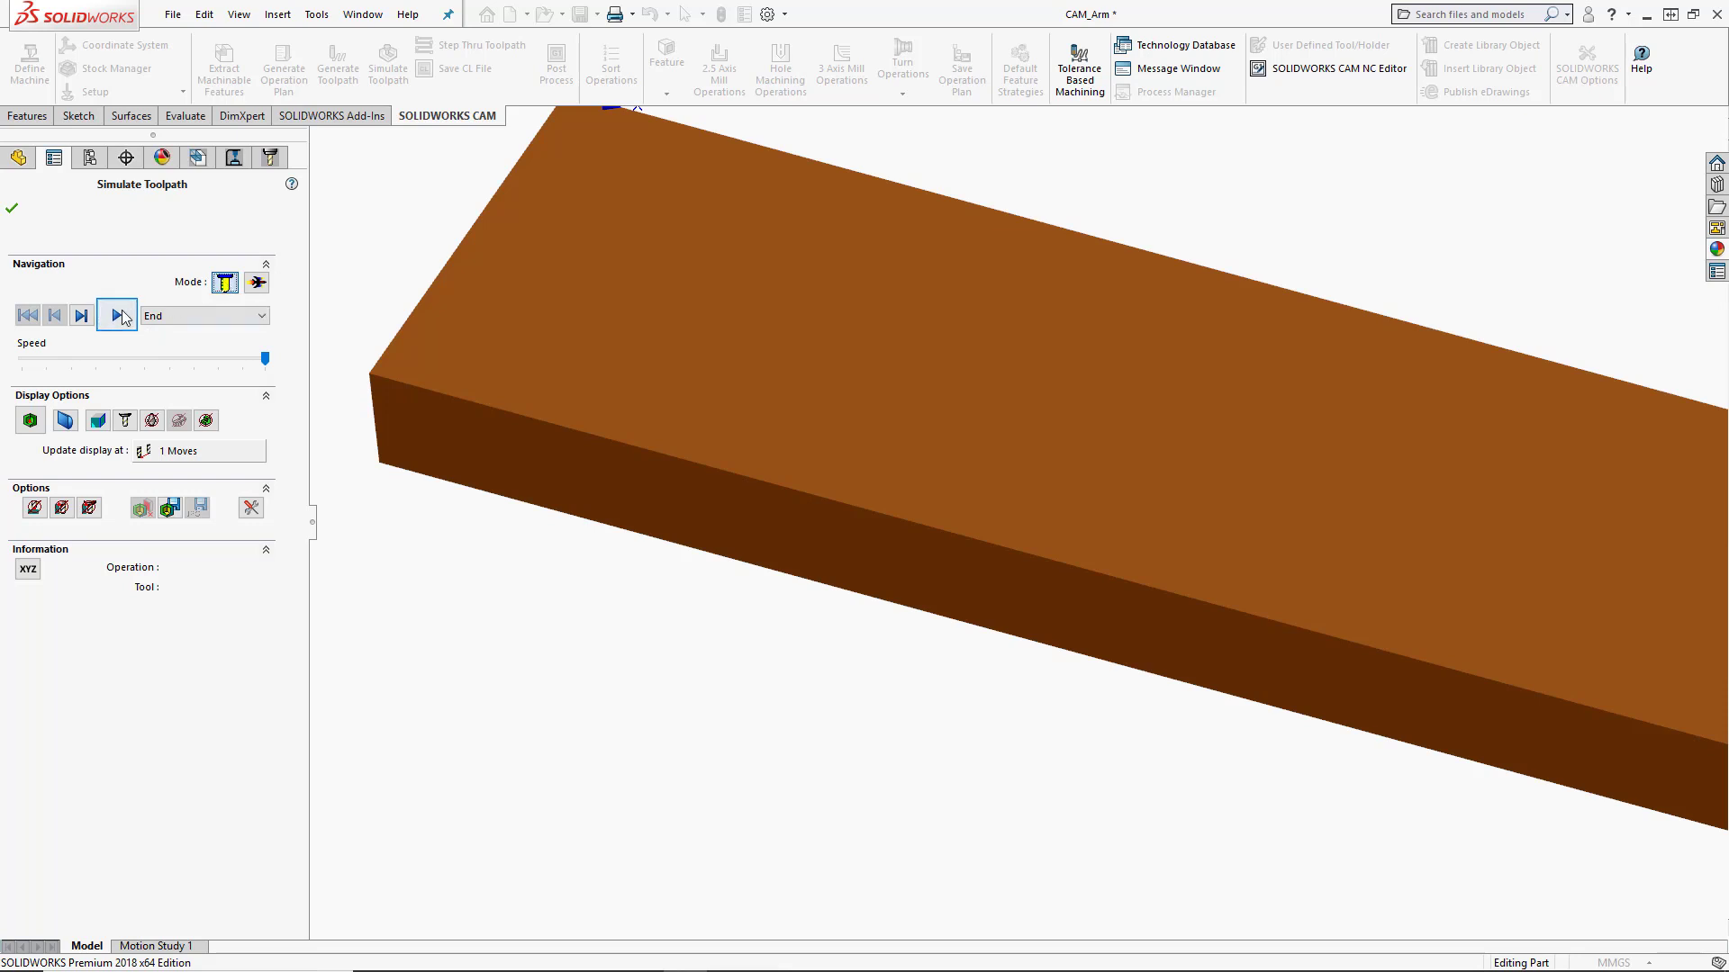
pyautogui.click(117, 315)
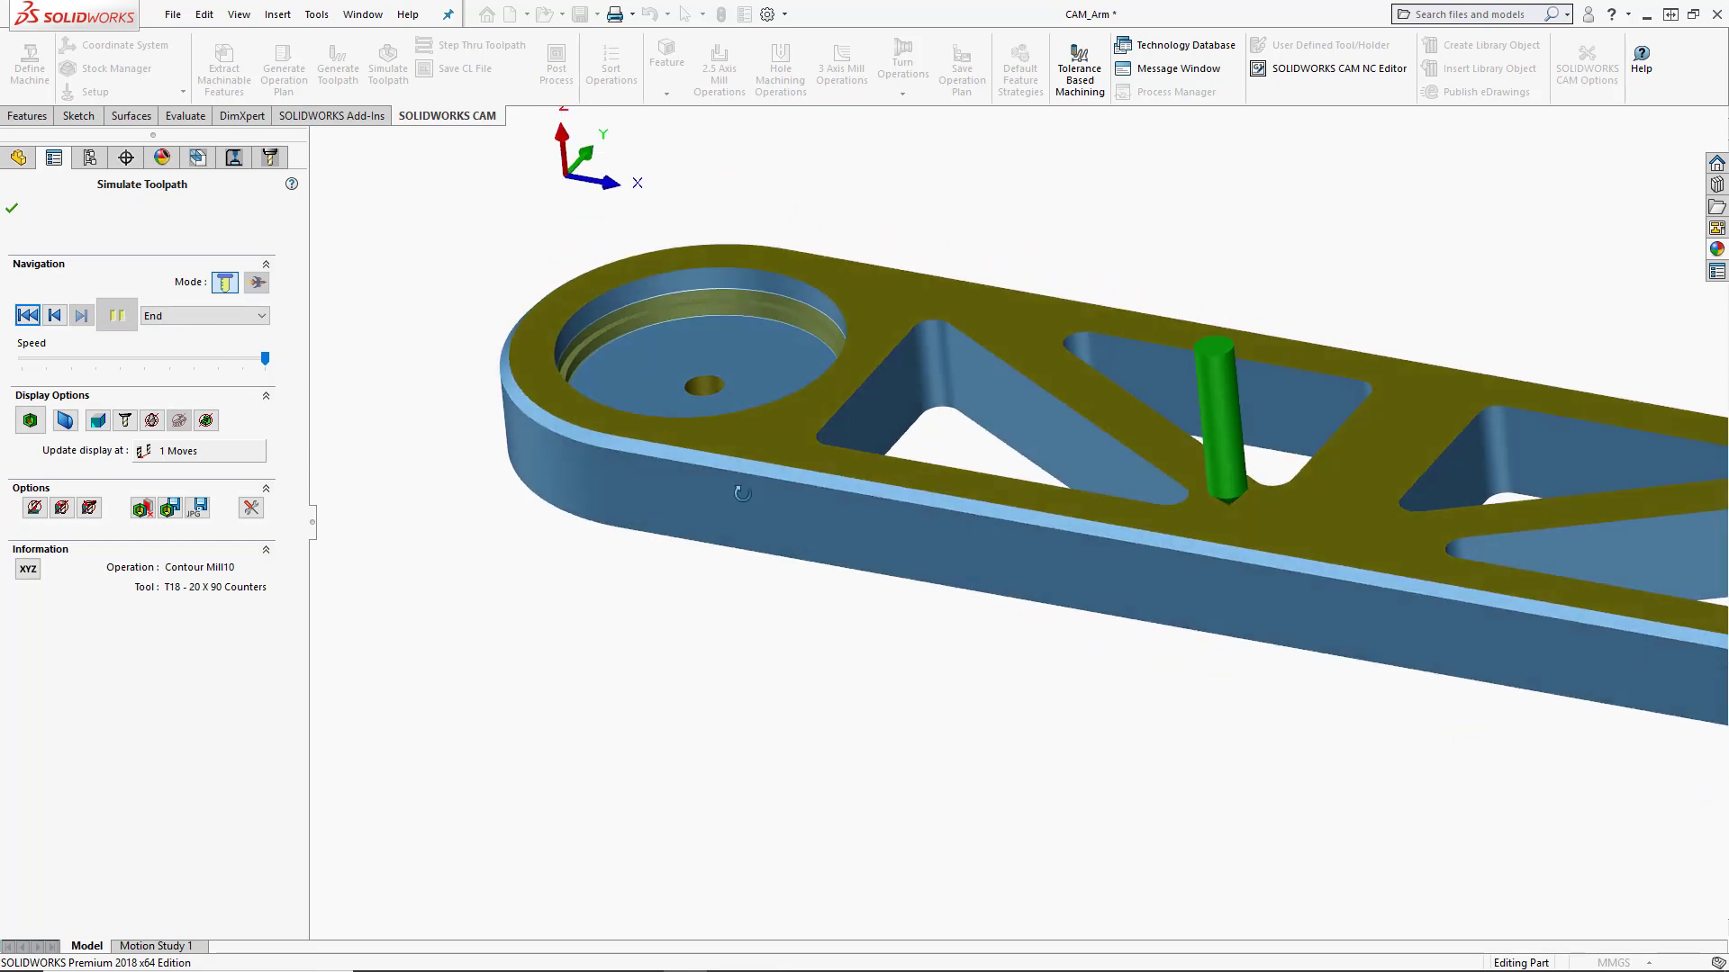
pyautogui.moveTo(742, 487); pyautogui.dragTo(738, 560, button='middle')
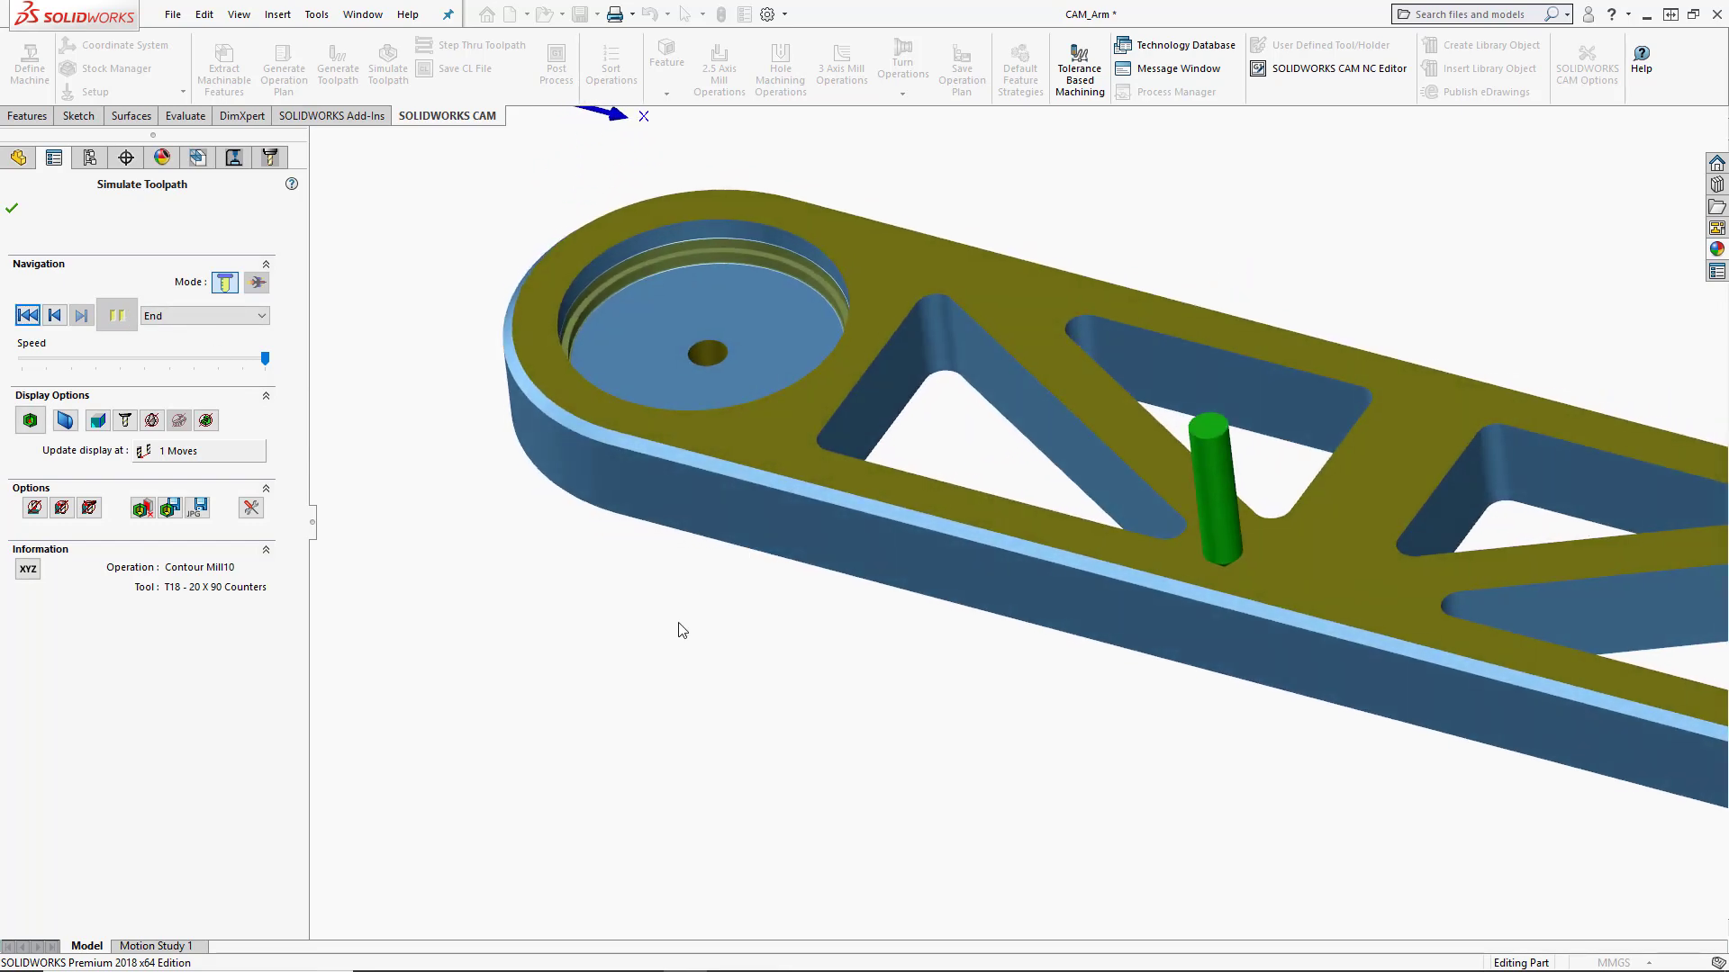
pyautogui.click(12, 208)
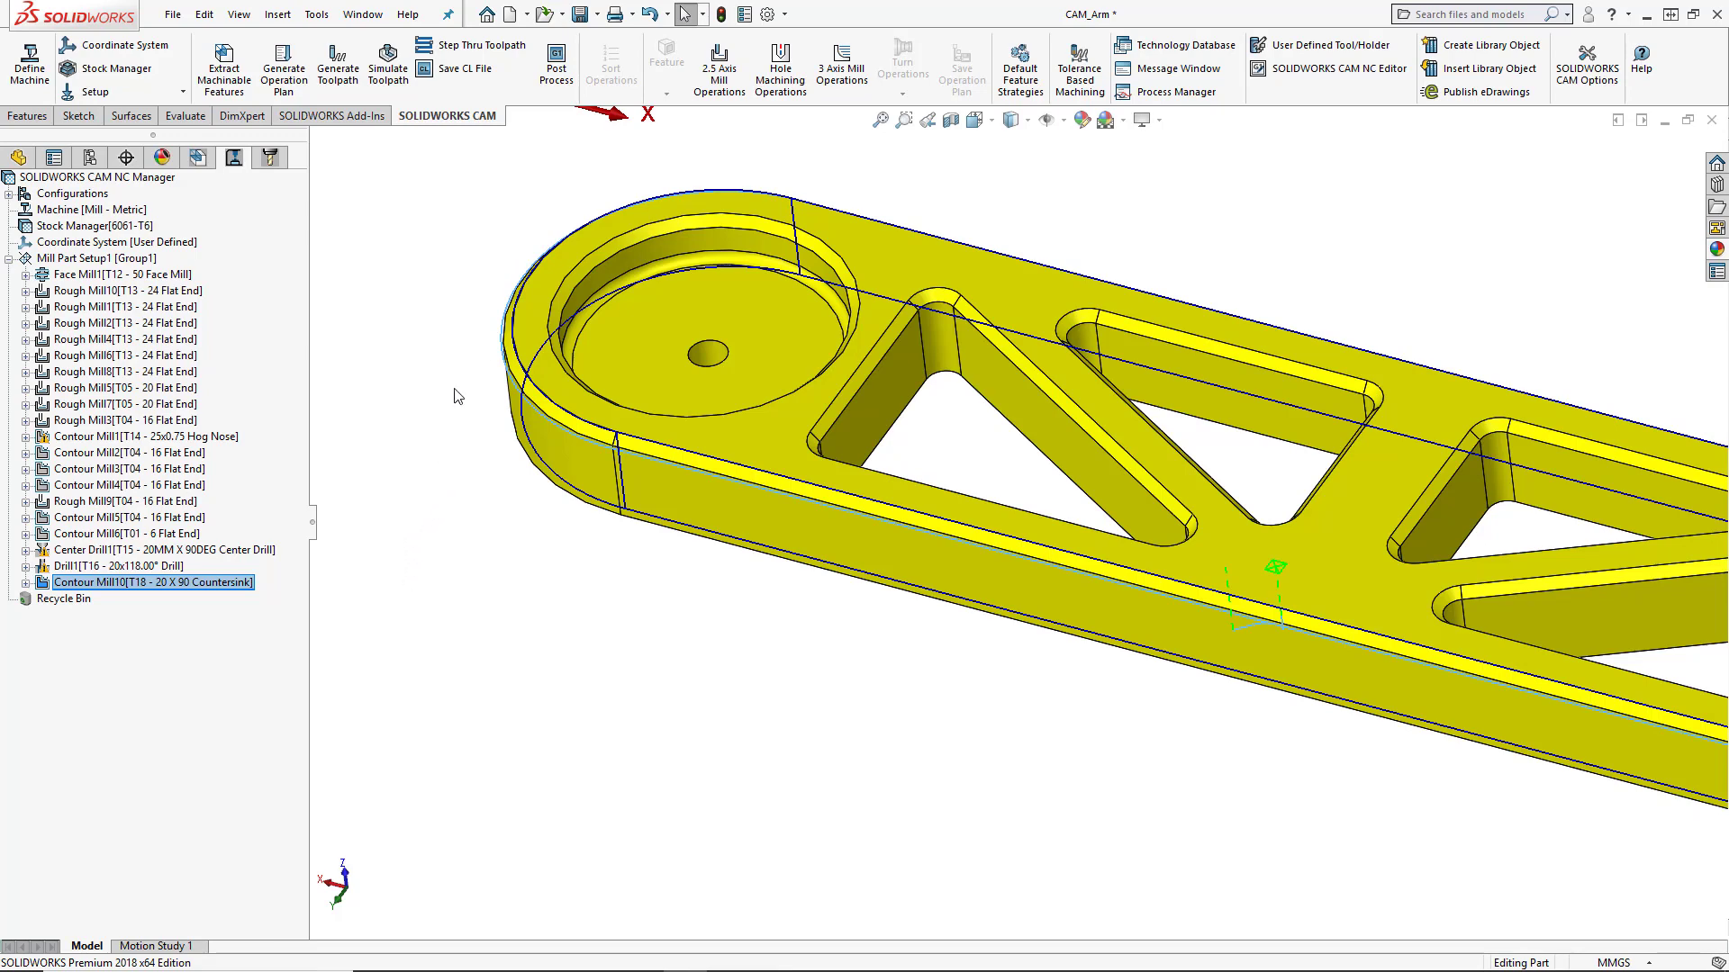
# - Post-process to CAM_Arm in Documents\GCode, saved as NC Code (*.nc) type
pyautogui.click(557, 69)
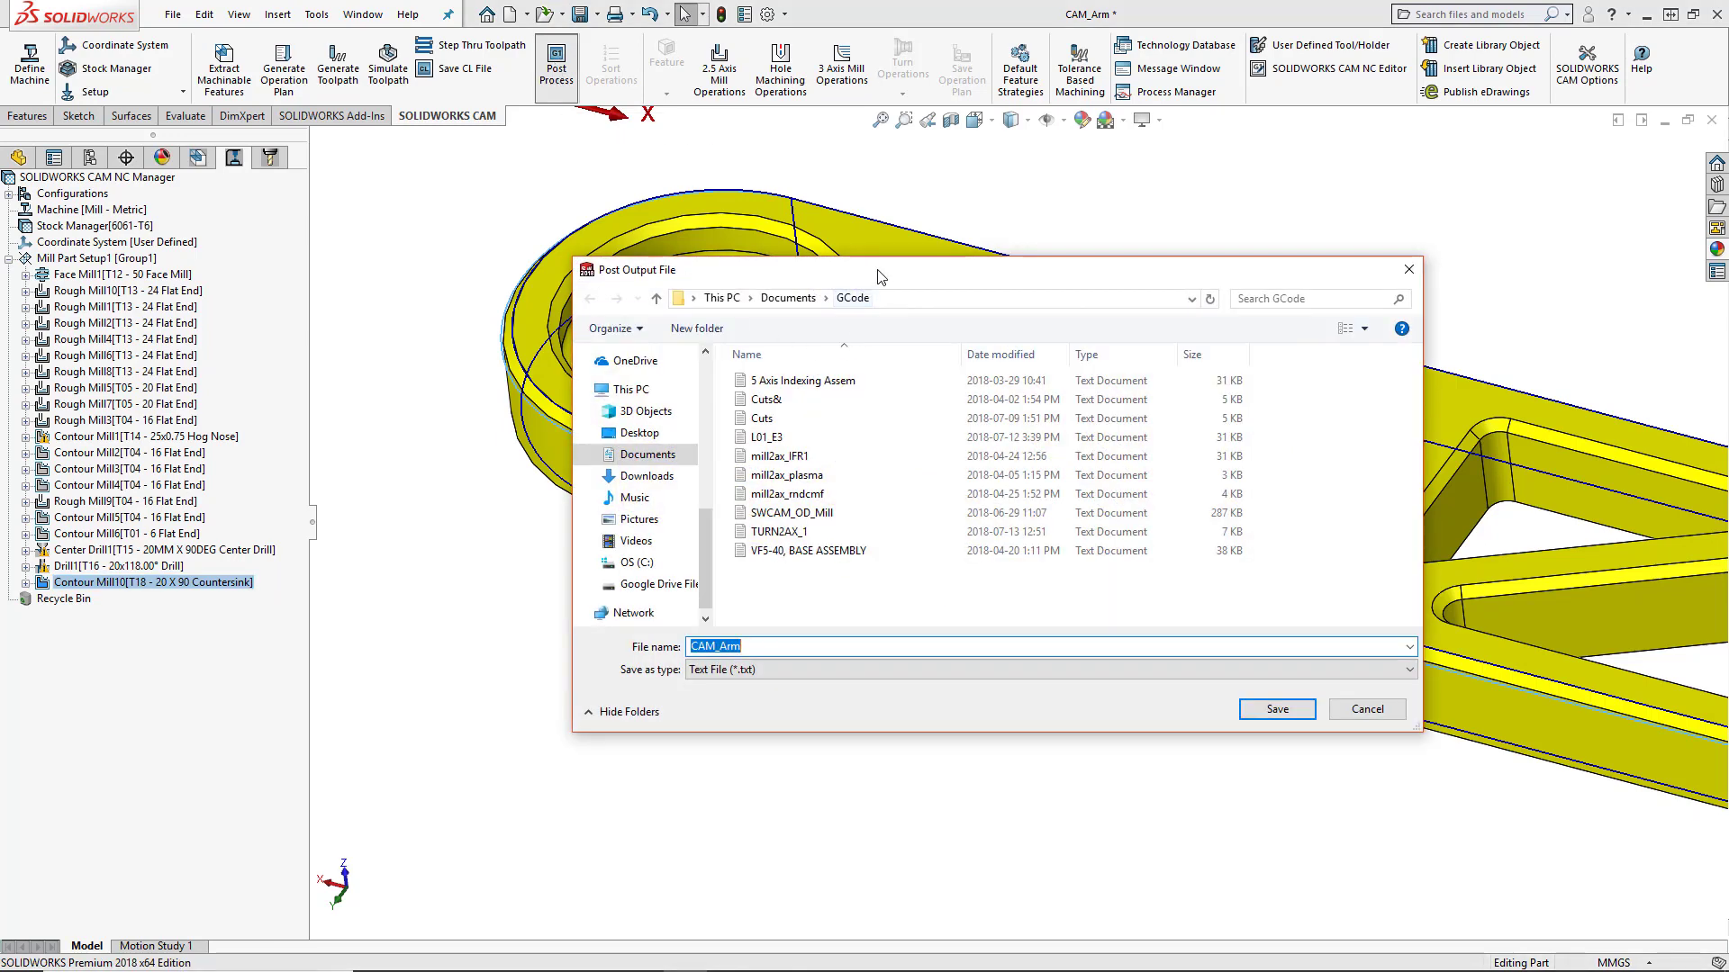
pyautogui.moveTo(887, 284); pyautogui.dragTo(728, 198)
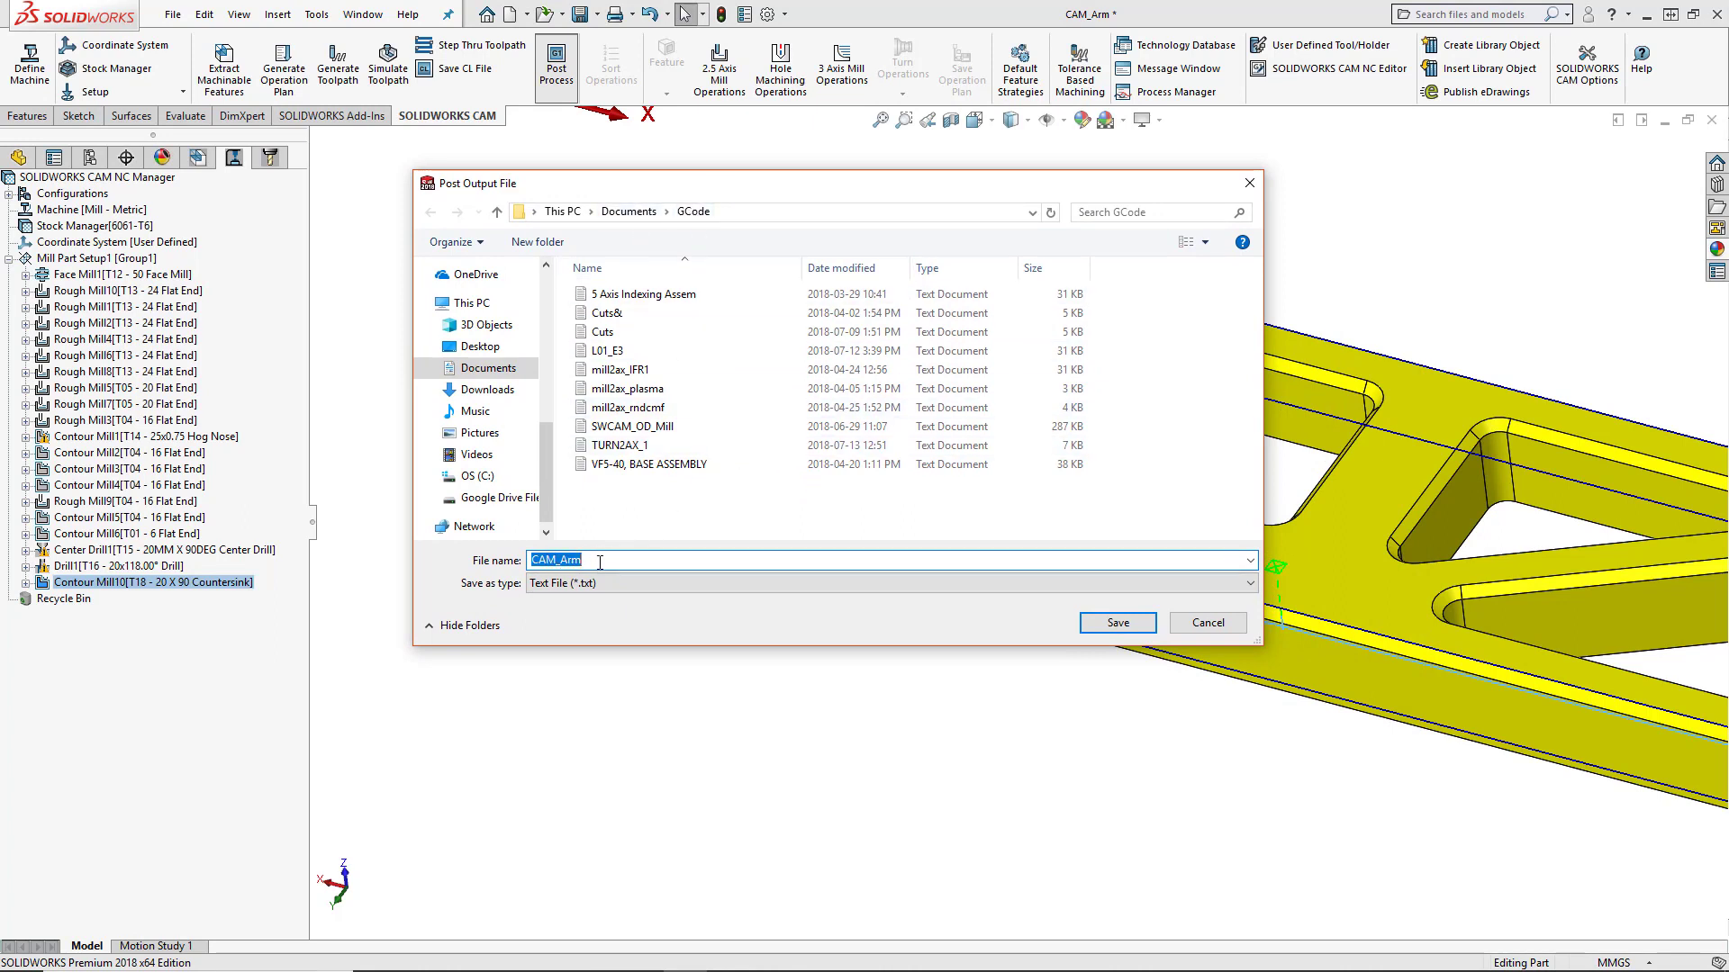
pyautogui.click(648, 583)
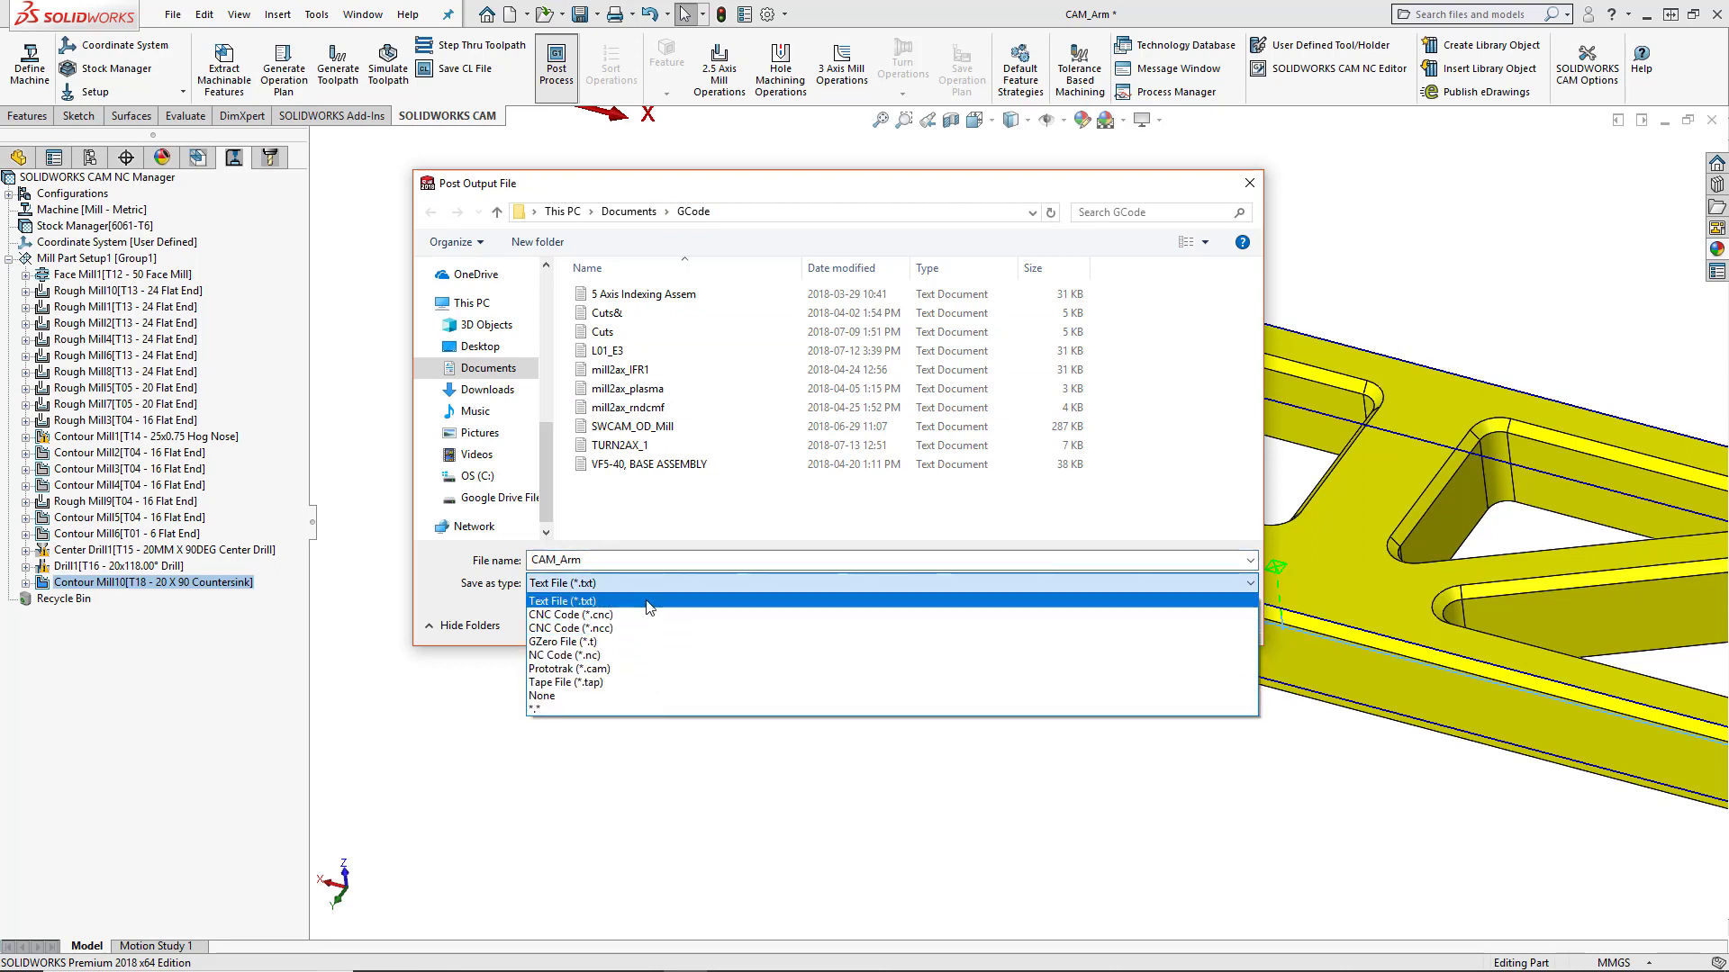
pyautogui.click(626, 657)
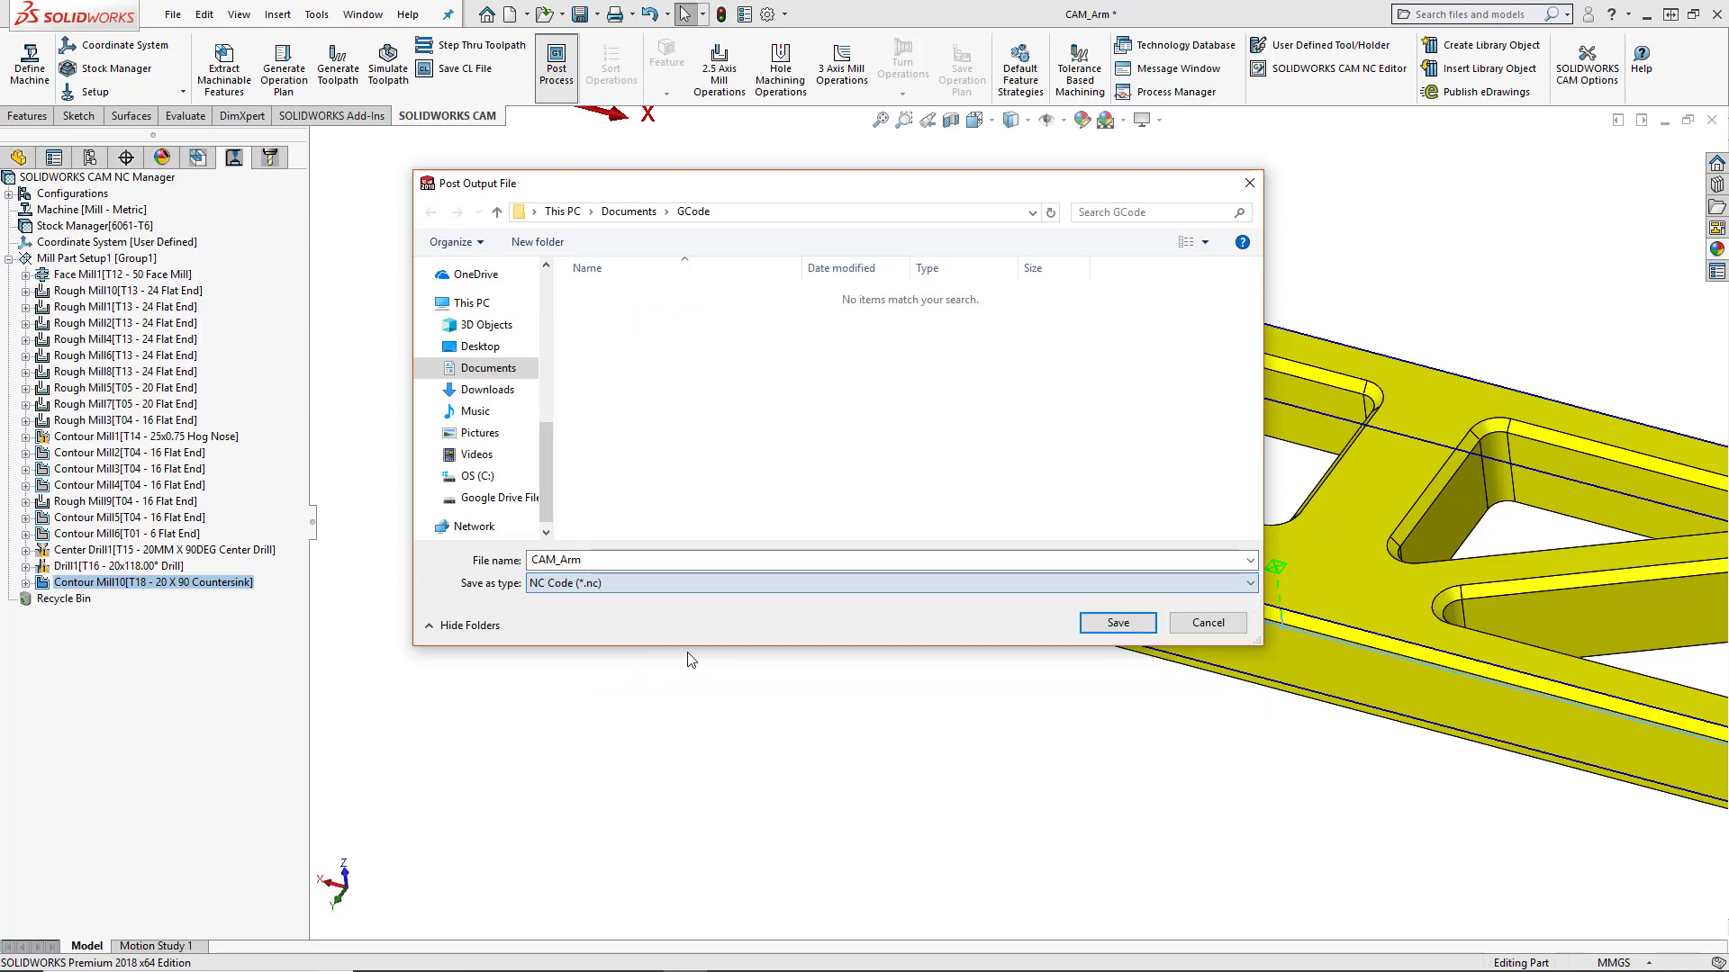
pyautogui.click(1111, 628)
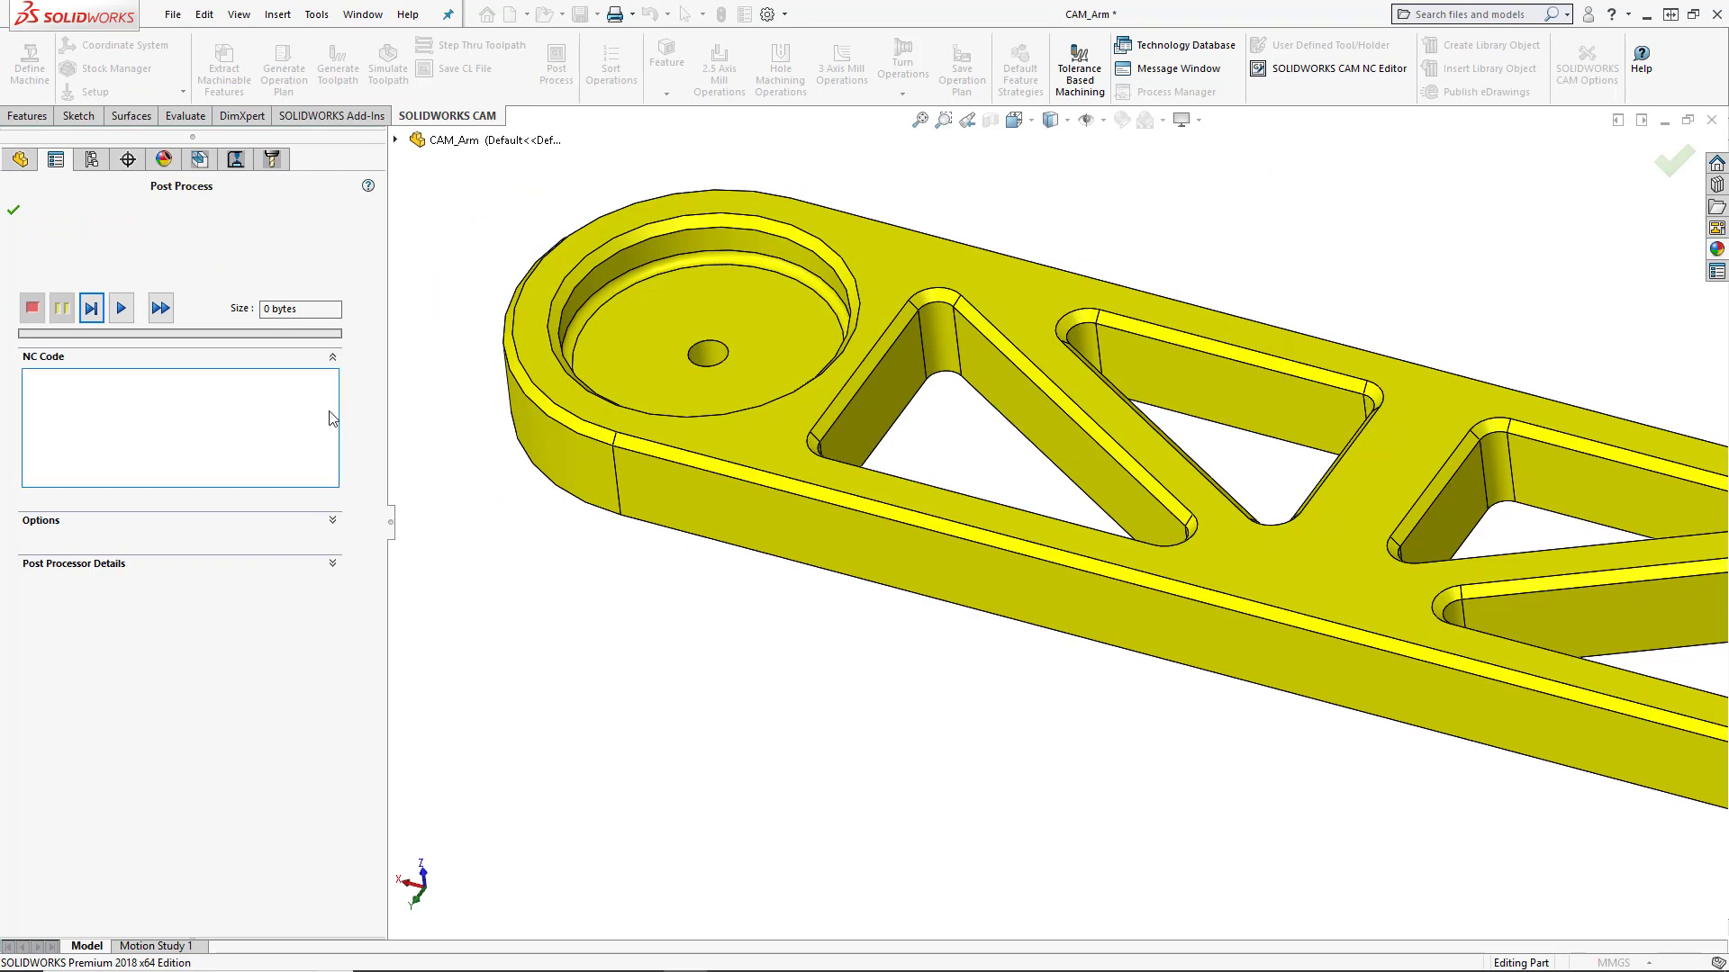
# - Run post-processing with the NC Editor option kept on, producing the 72.21 KB CAM_Arm.nc
pyautogui.click(146, 521)
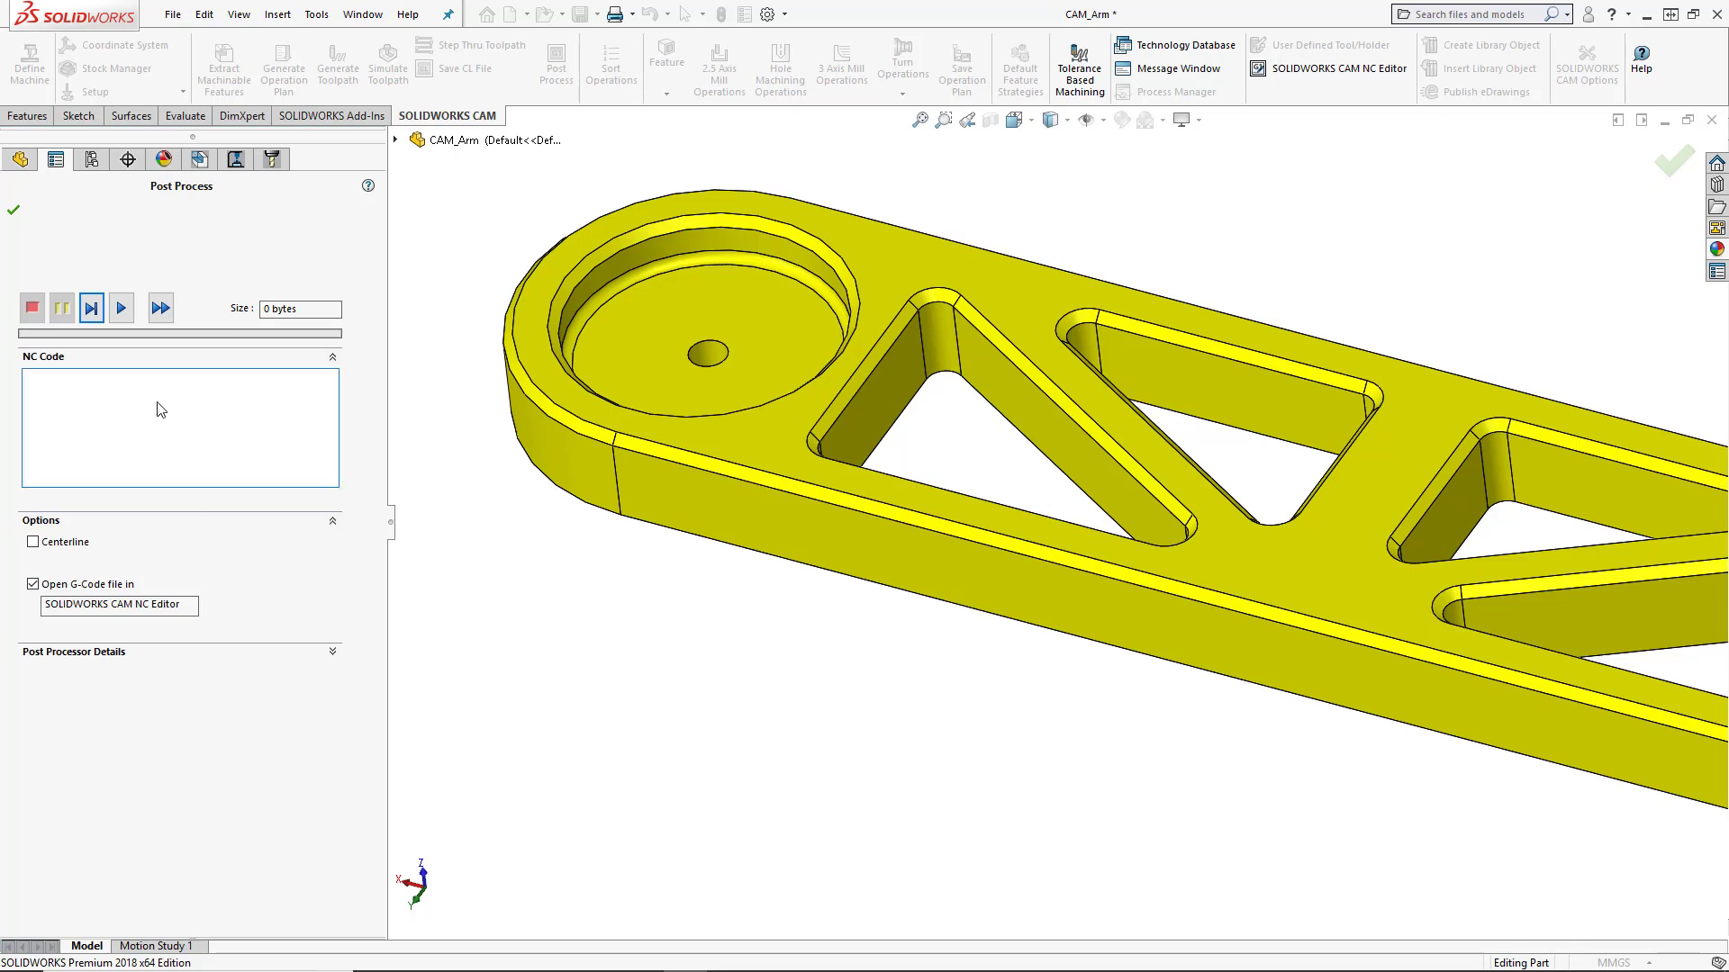
pyautogui.click(123, 311)
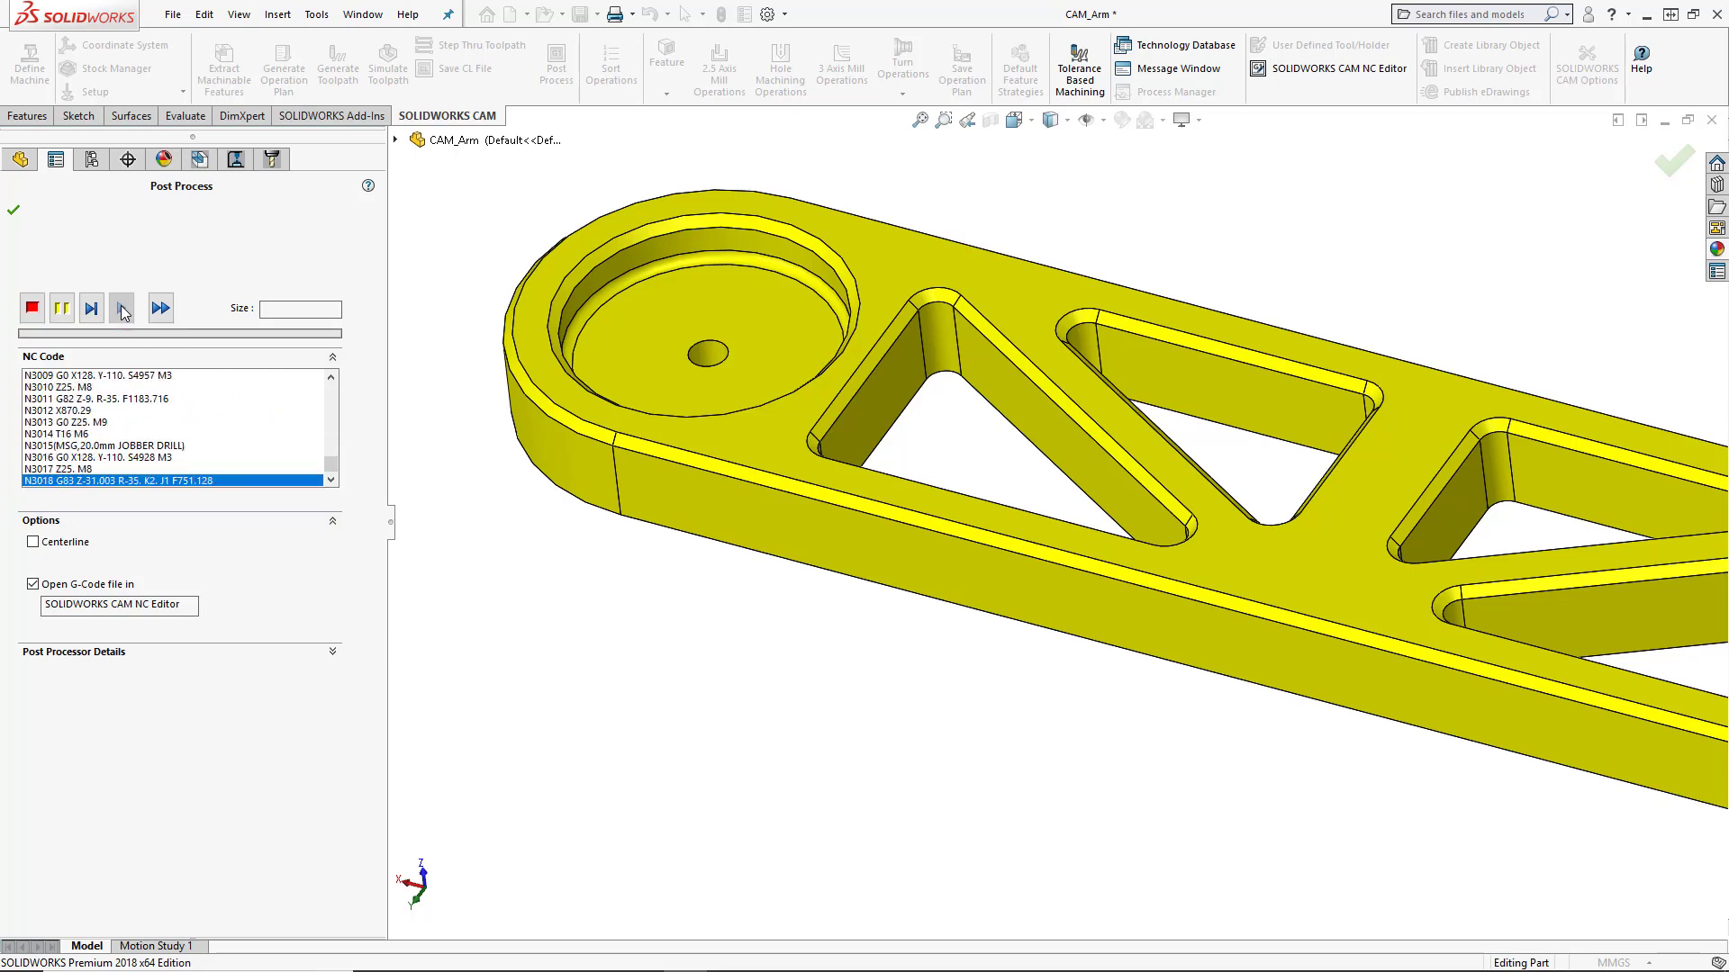
pyautogui.click(15, 213)
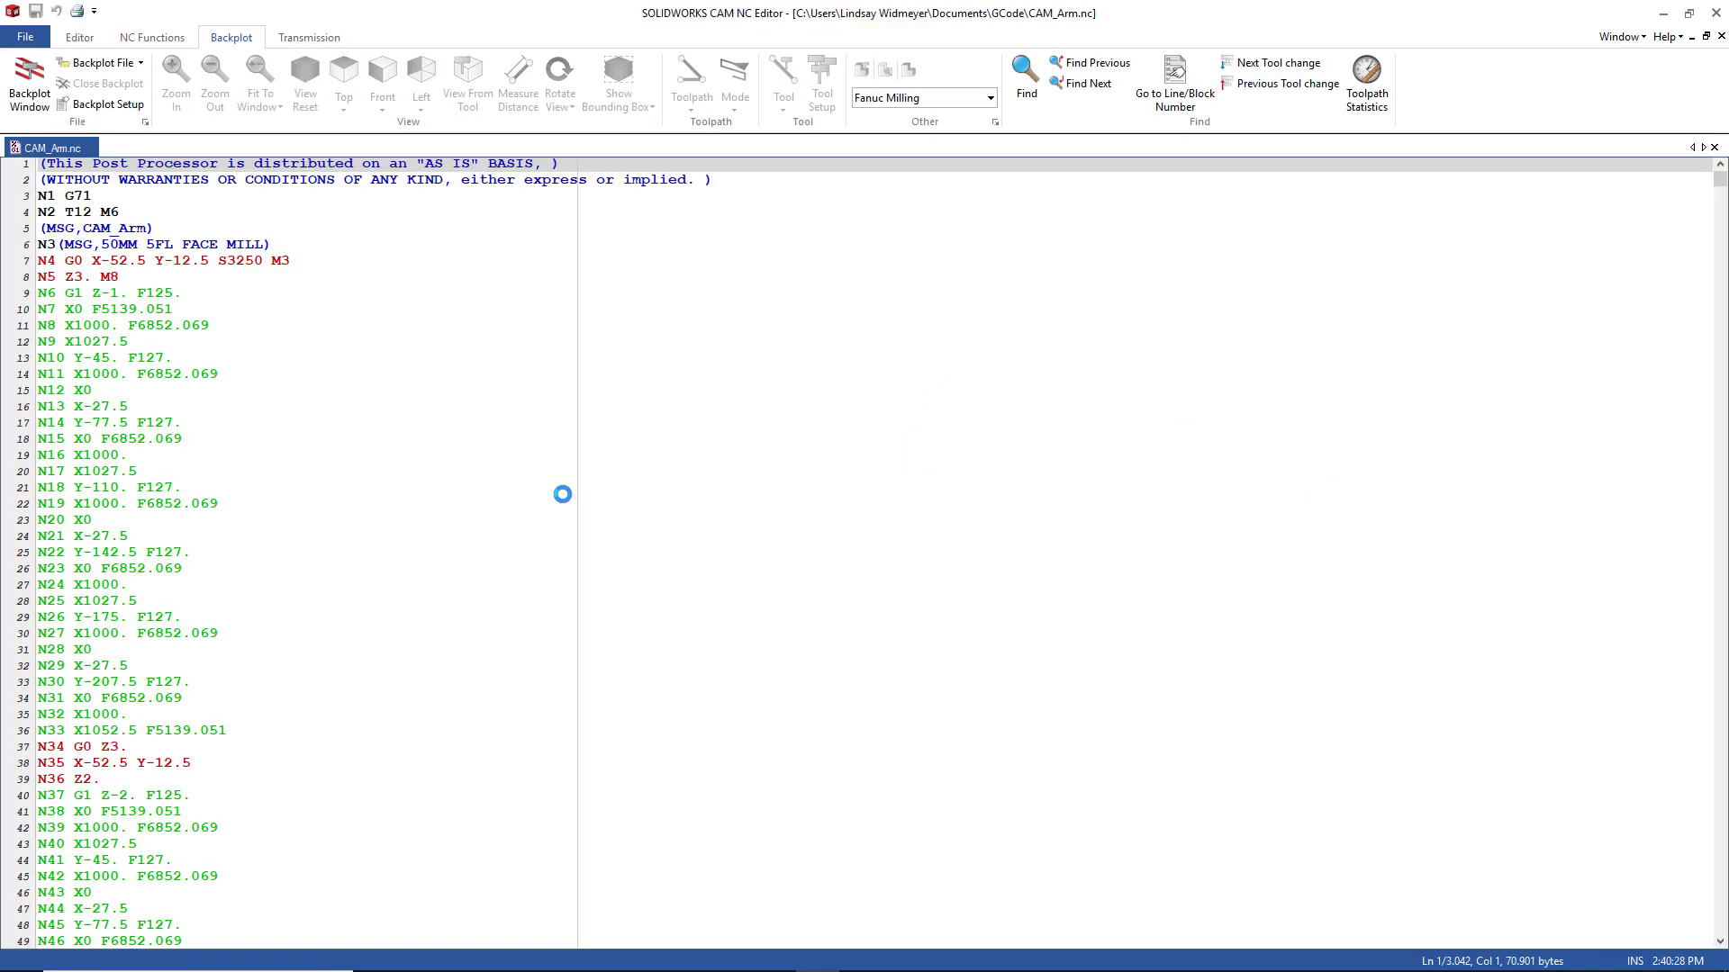